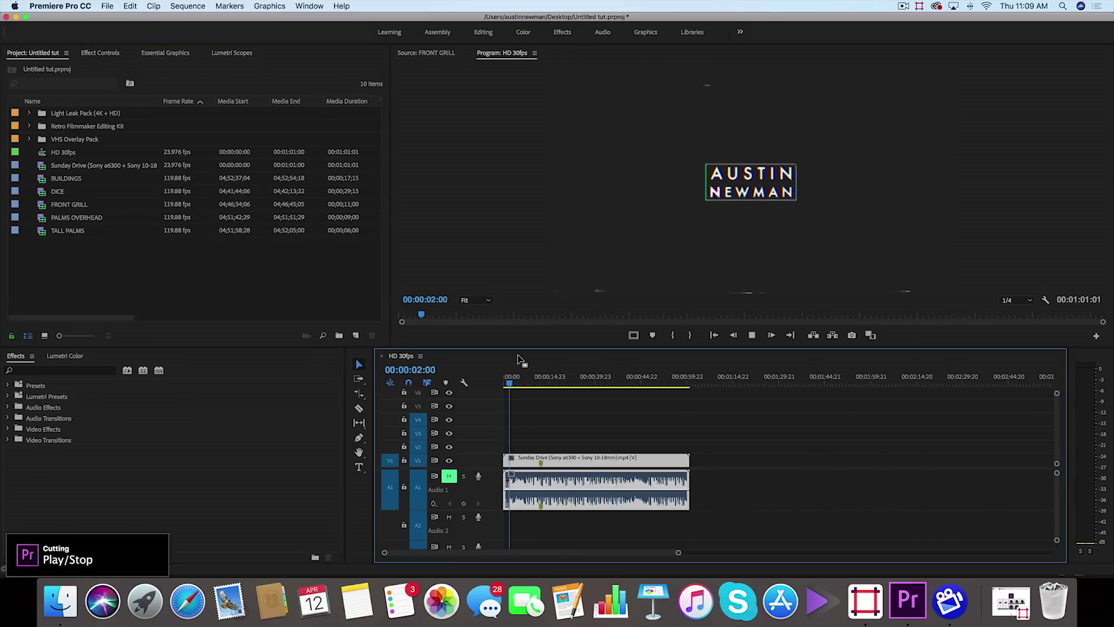
Step: Stop playback and open VHS Glitch 3.mp4 from the VHS Overlay Pack's Glitches folder for preview
key(space)
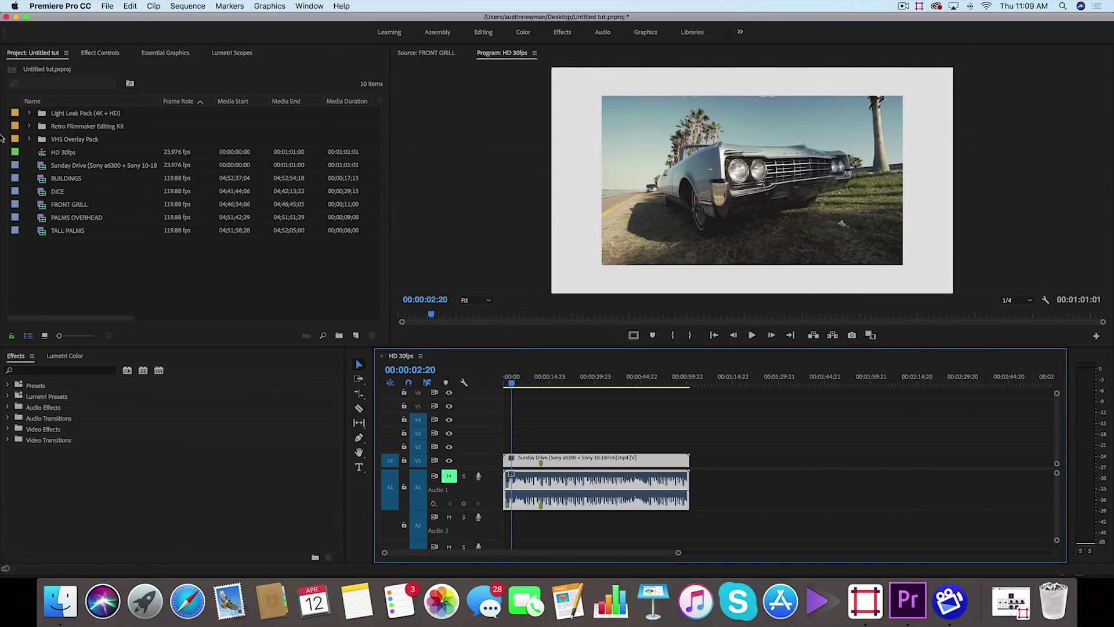
click(30, 139)
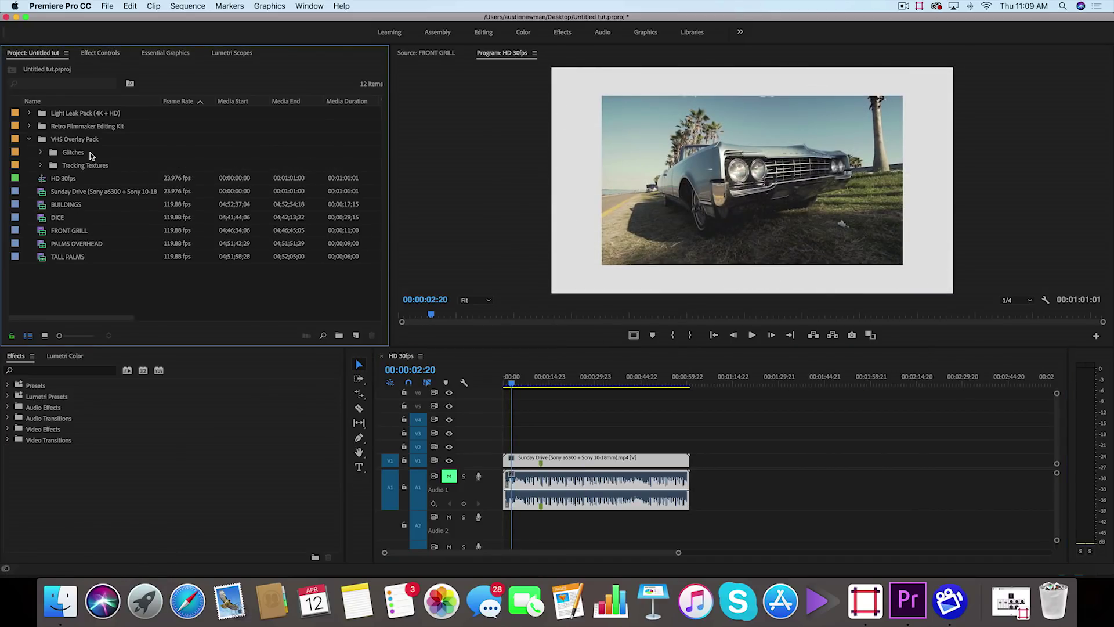
click(41, 152)
double_click(69, 193)
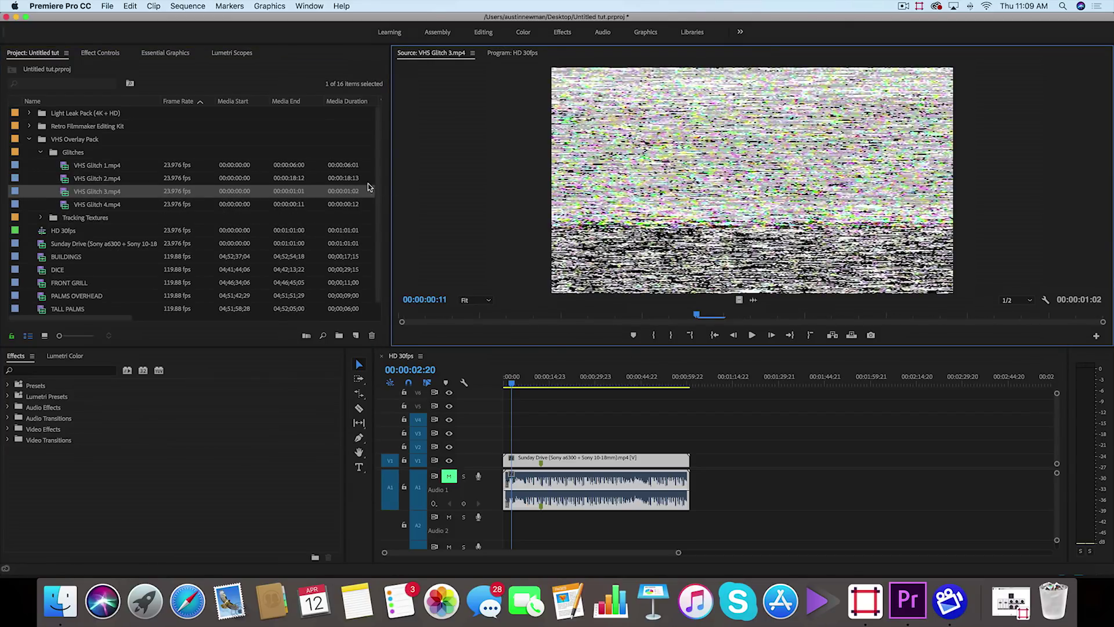
Step: Examine the opacity blend mode options of the Sunday Drive clip without changing the mode
click(100, 53)
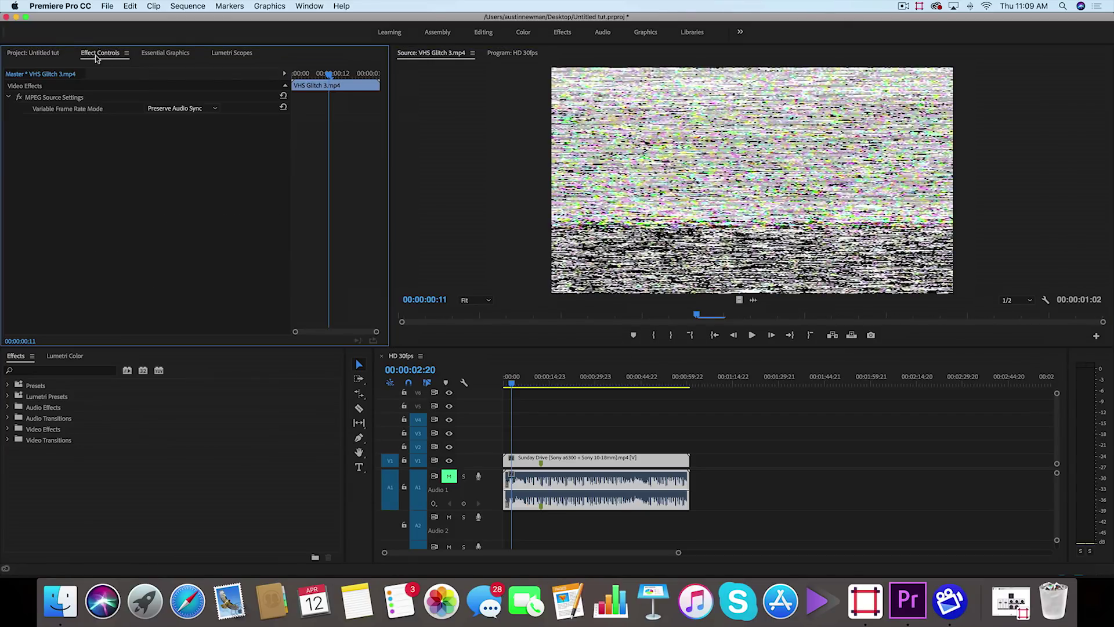
click(601, 463)
click(164, 223)
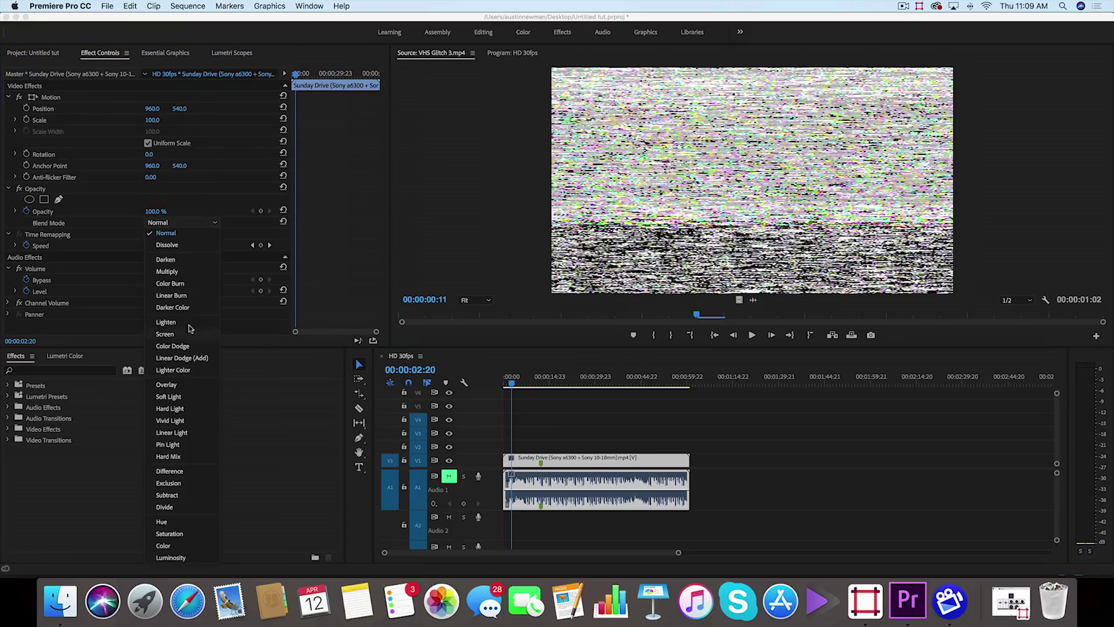
click(98, 199)
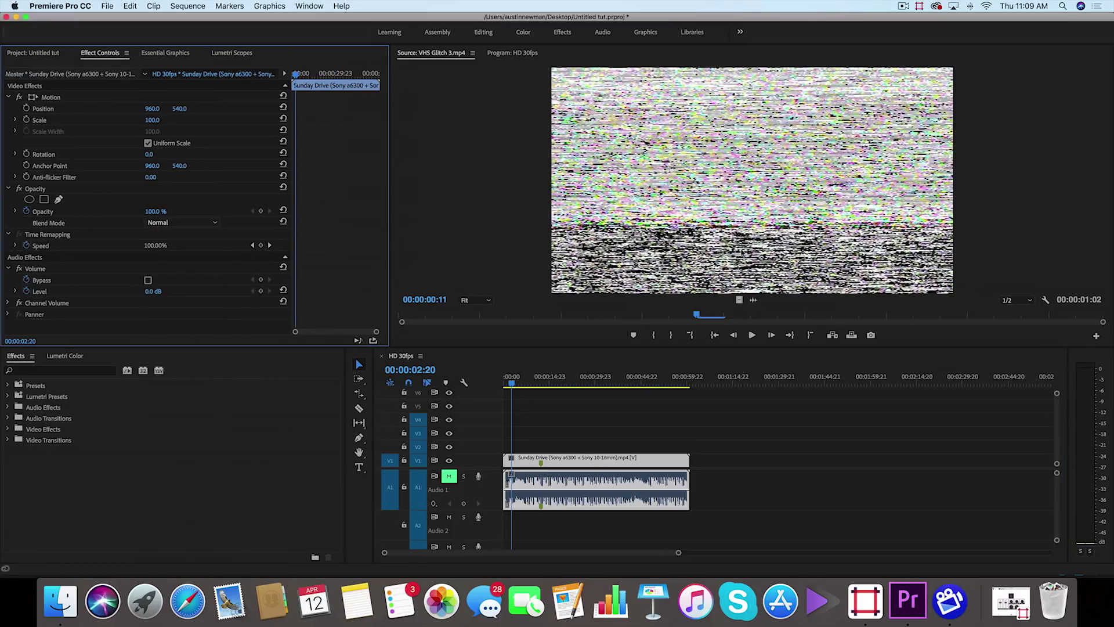
Step: Play the opening title's transition into the framed car shot, and move the playhead to the palm tree shot at 00:00:38:13
drag(512, 384, 510, 384)
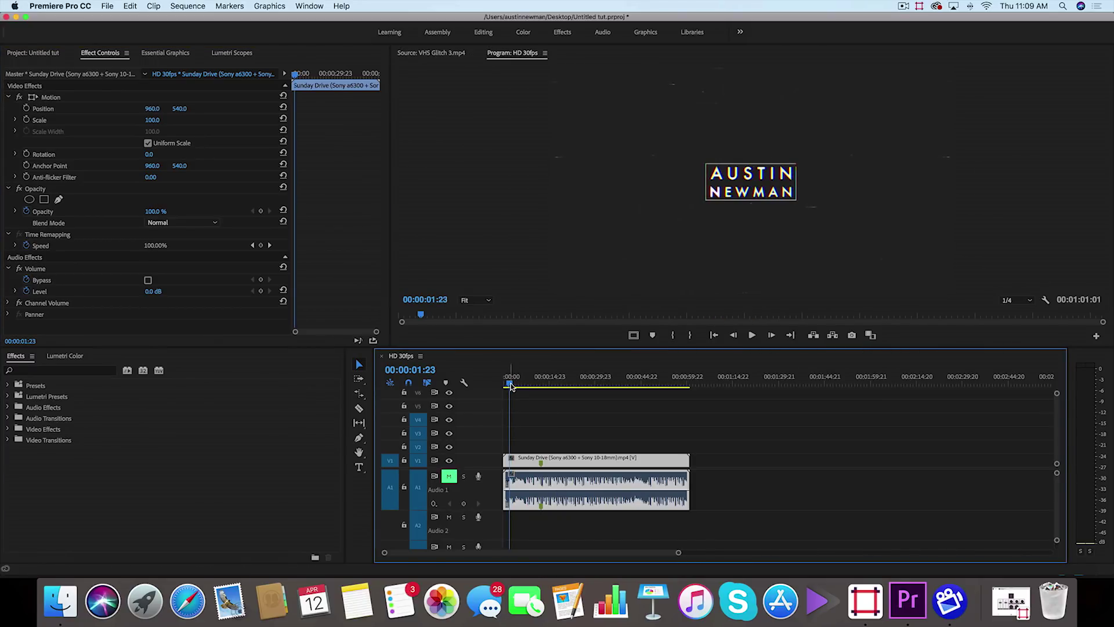
key(space)
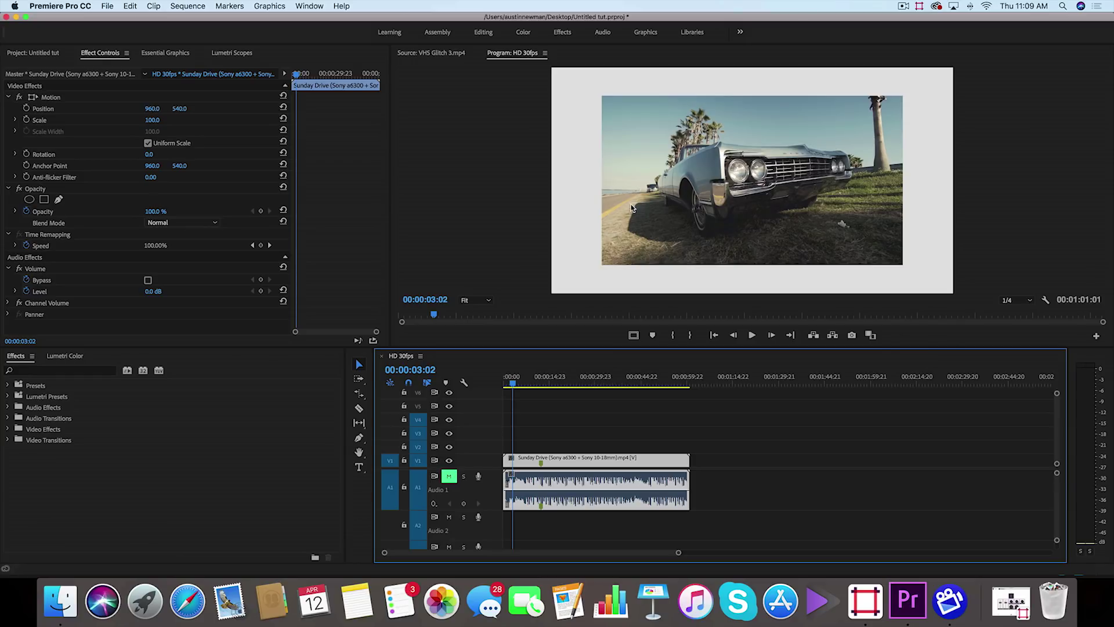
drag(622, 375, 611, 375)
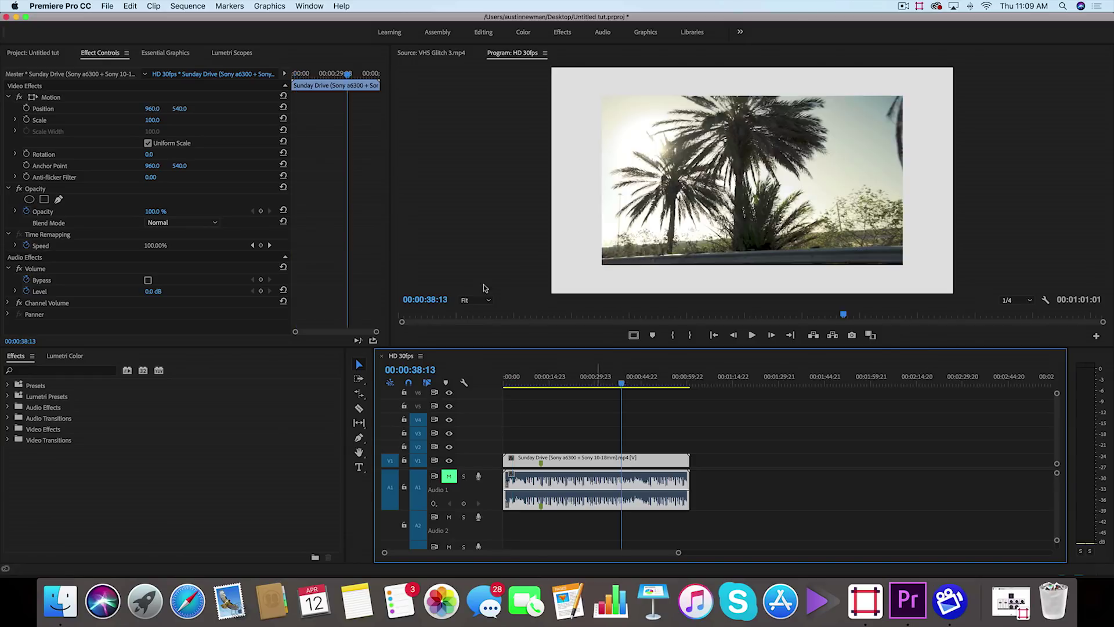
Step: Create a light grey color matte at 1920 × 1080, 23.976 fps with square pixels, keeping the default name
click(23, 54)
click(29, 139)
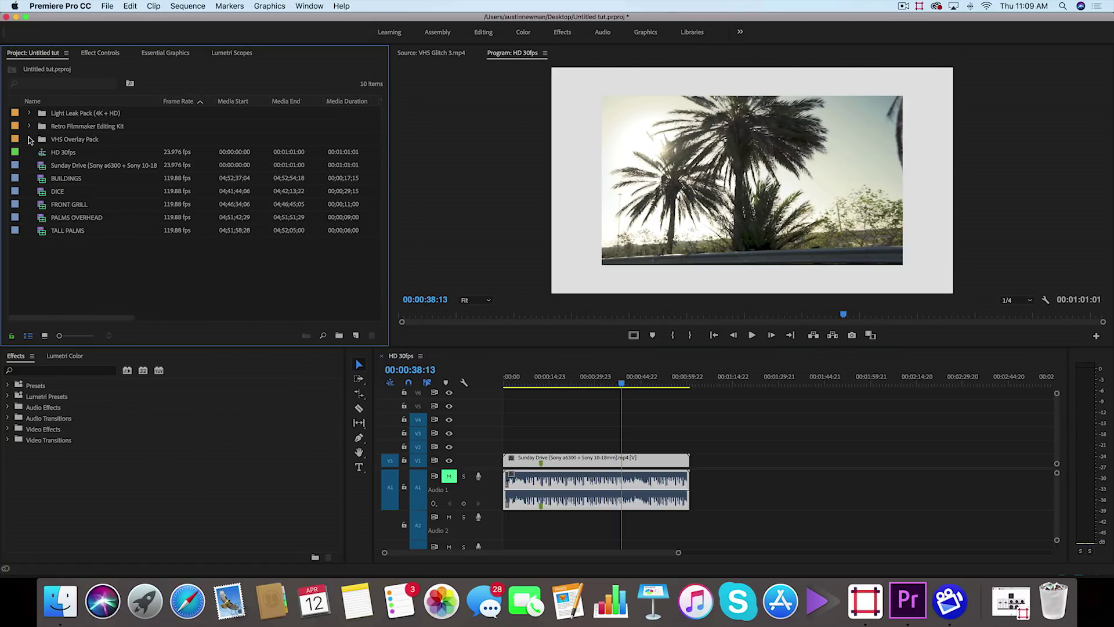
click(356, 336)
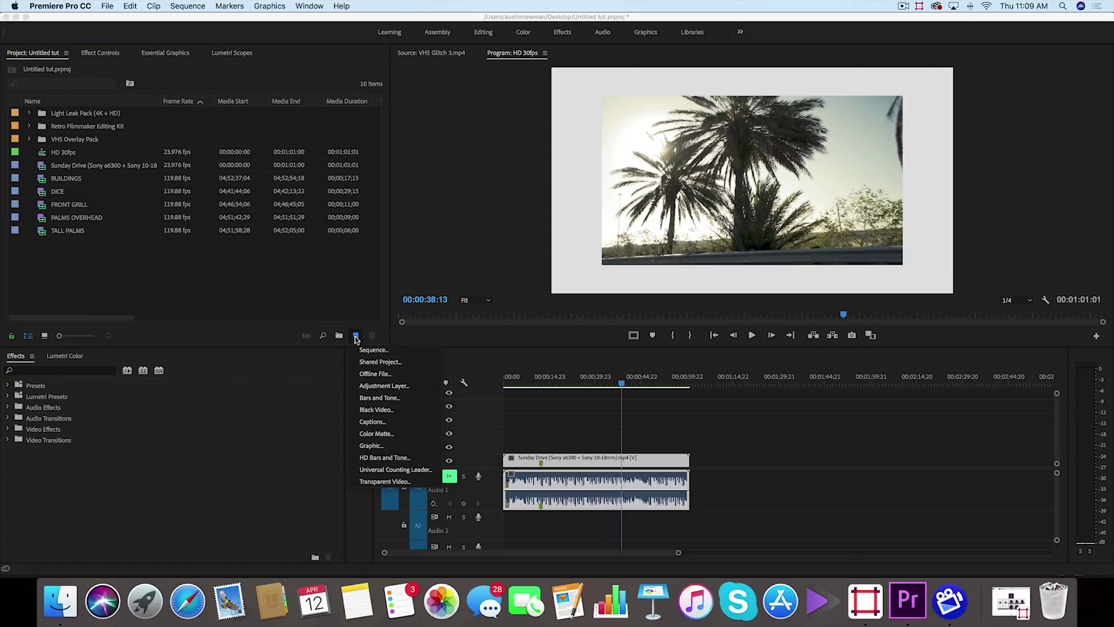
click(376, 434)
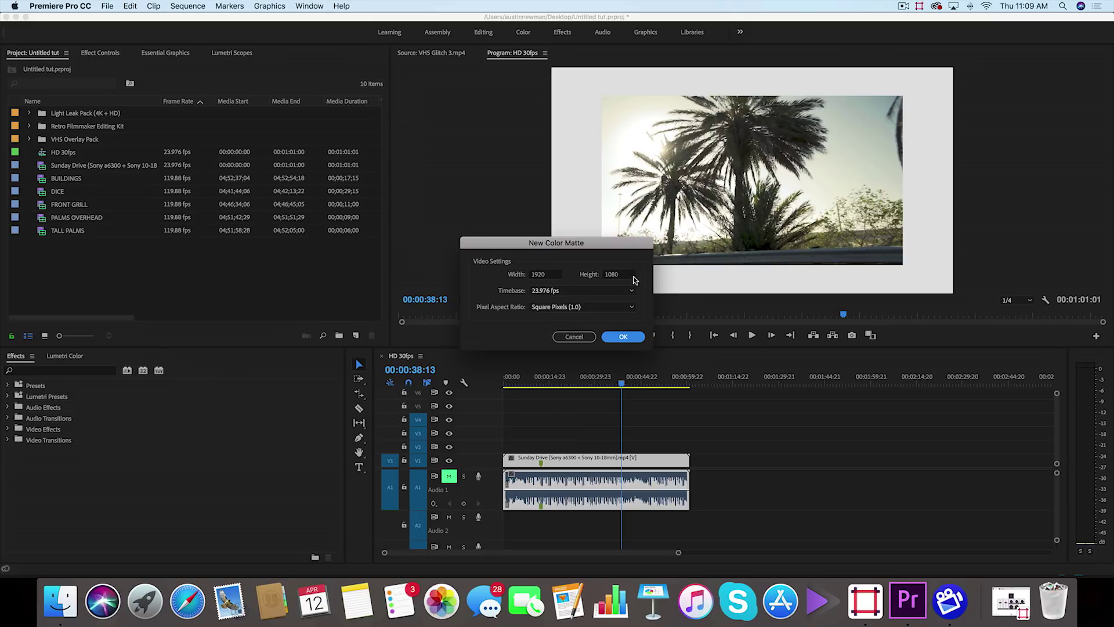
click(616, 335)
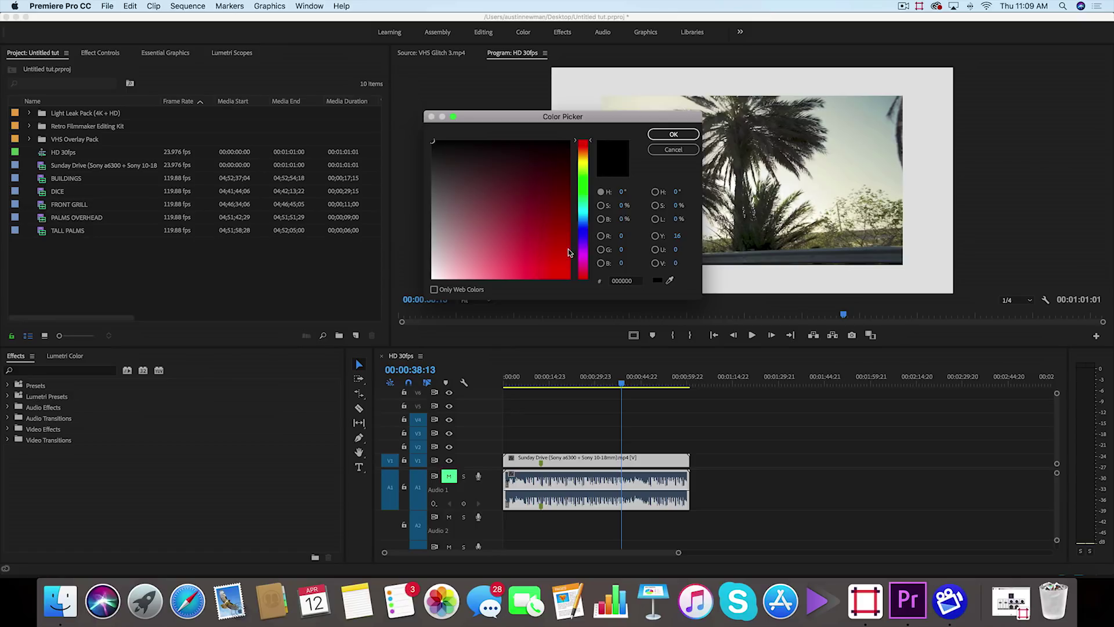
drag(439, 254, 408, 251)
click(668, 135)
click(581, 315)
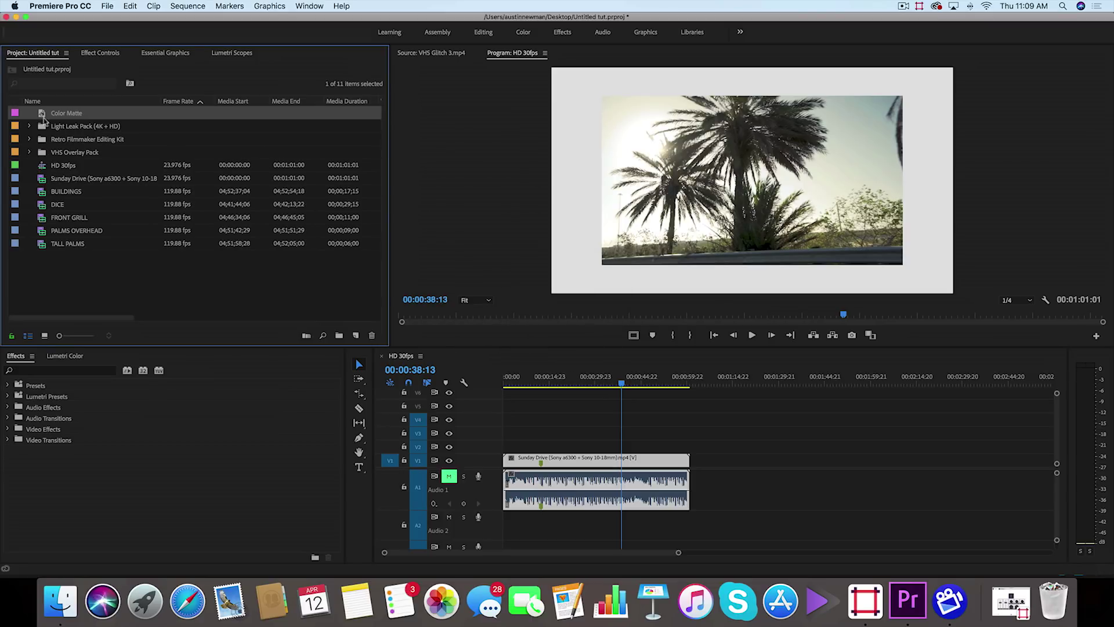
Step: Place the color matte on V1 beyond the end of the Sunday Drive clip and the DICE clip above it on V2
drag(370, 202, 765, 458)
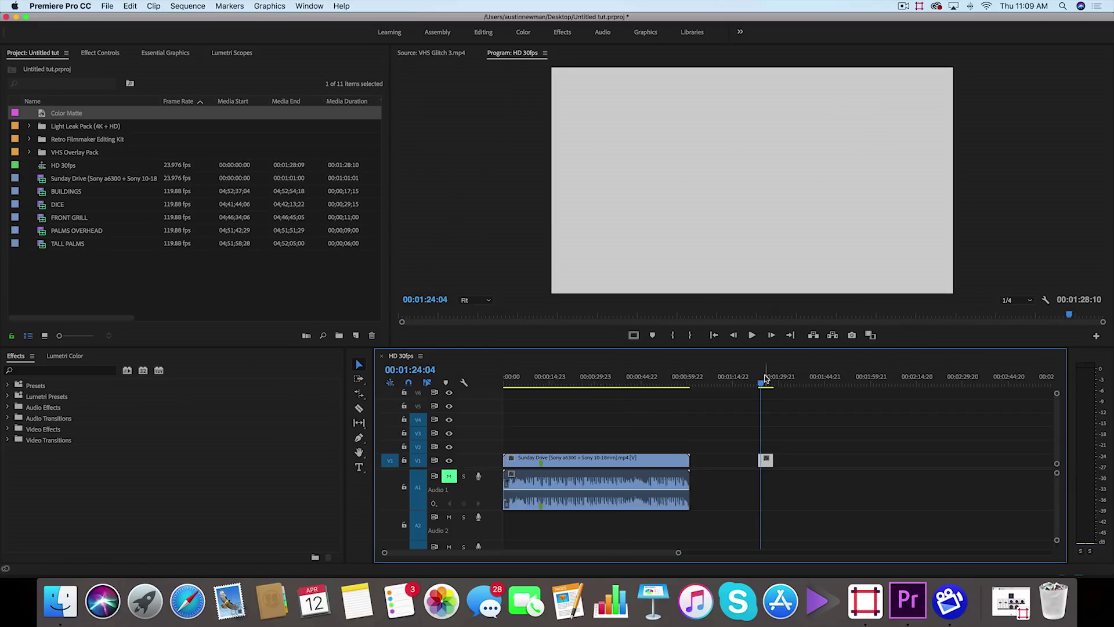
click(44, 204)
double_click(44, 204)
drag(739, 301, 758, 452)
Step: Set the scale of the DICE clip on V2 to 75
click(100, 53)
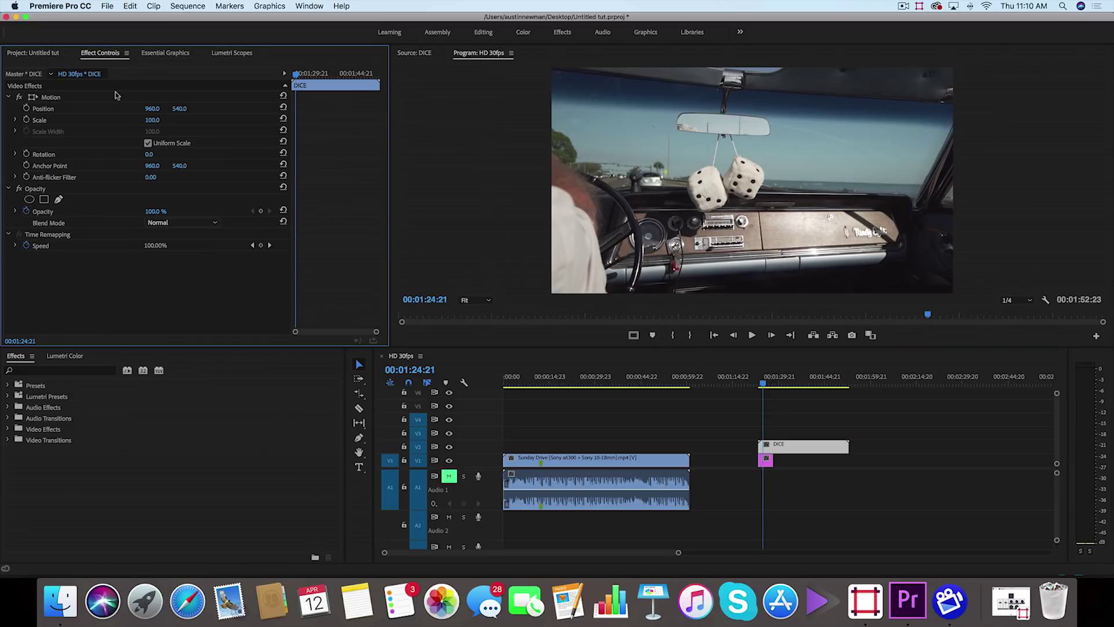
click(157, 121)
text(75)
key(Return)
Step: Review the framed headlight shot and its cut to the full-screen palms, leaving the playhead at 00:00:06:22
key(space)
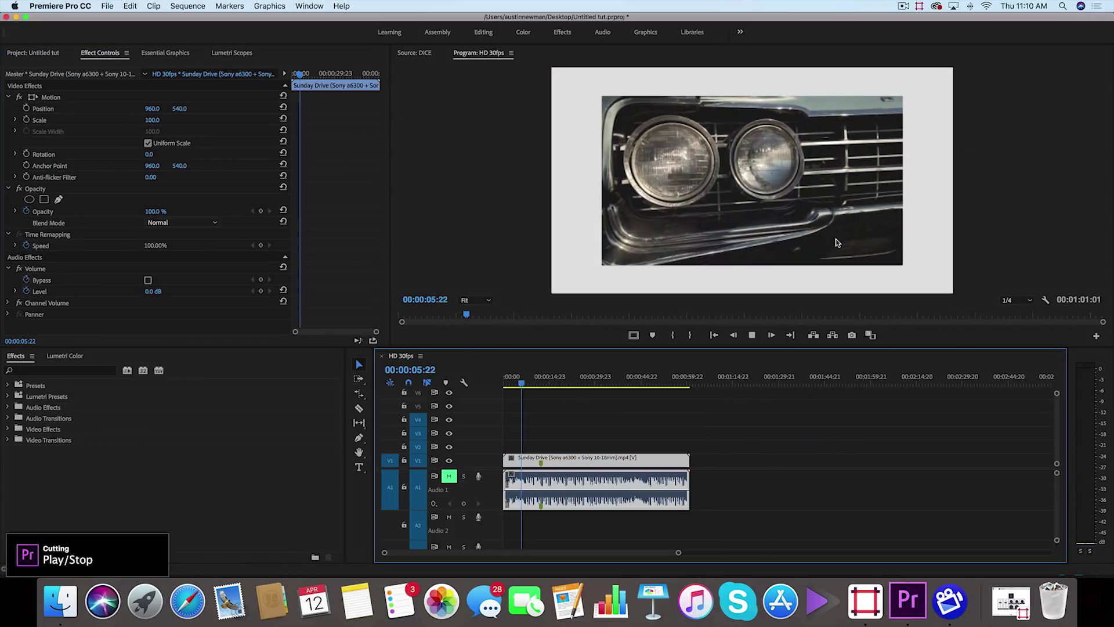
key(space)
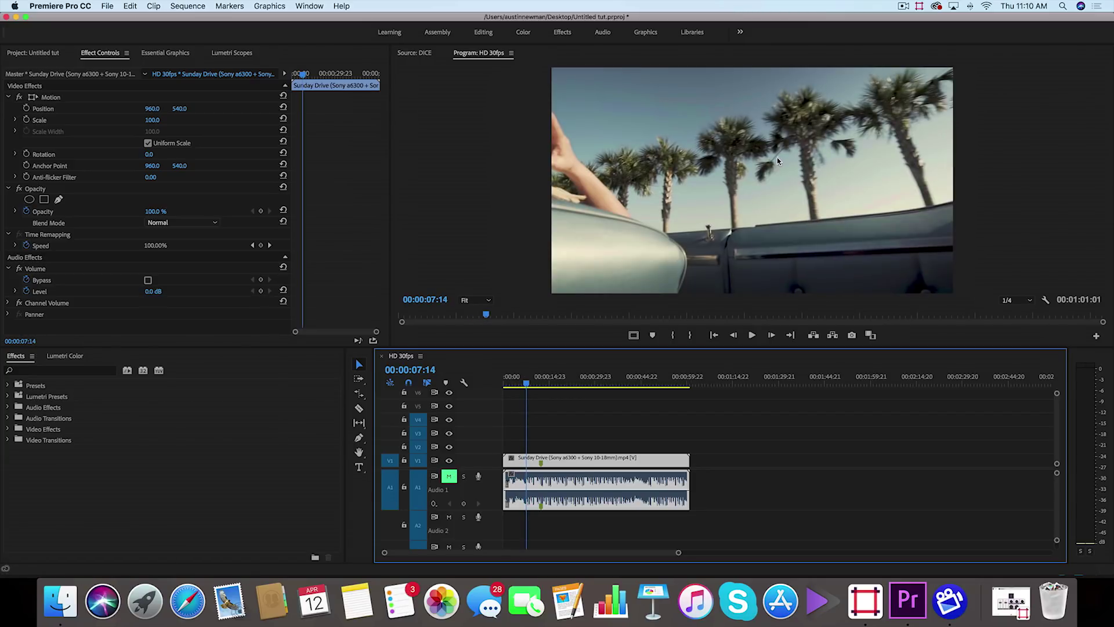
drag(525, 385, 524, 387)
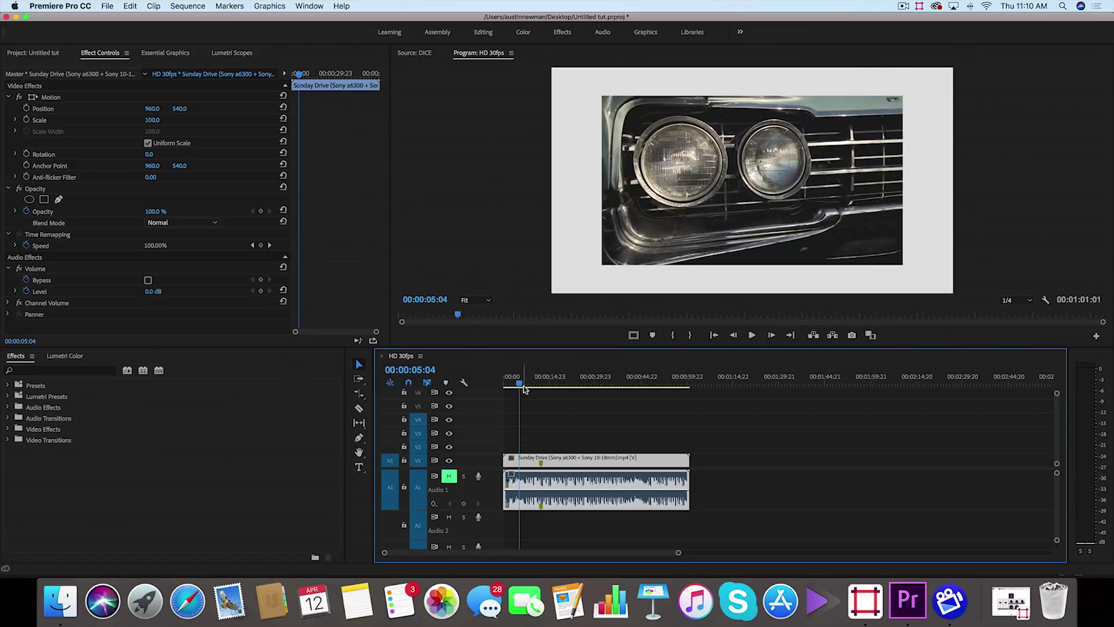
click(35, 53)
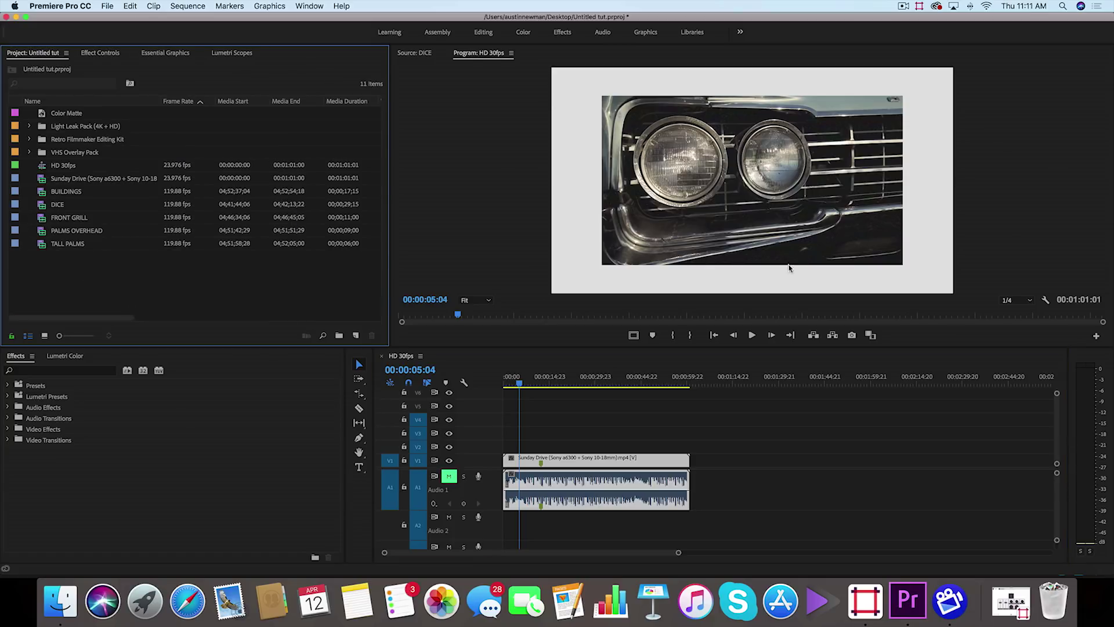
key(space)
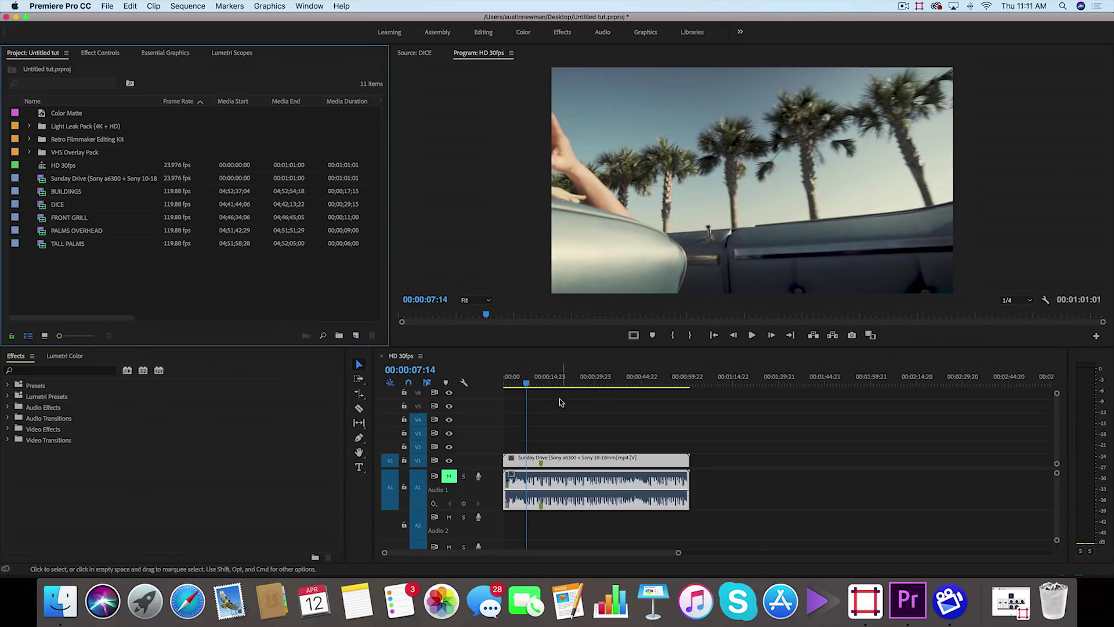
click(525, 385)
drag(524, 387, 524, 383)
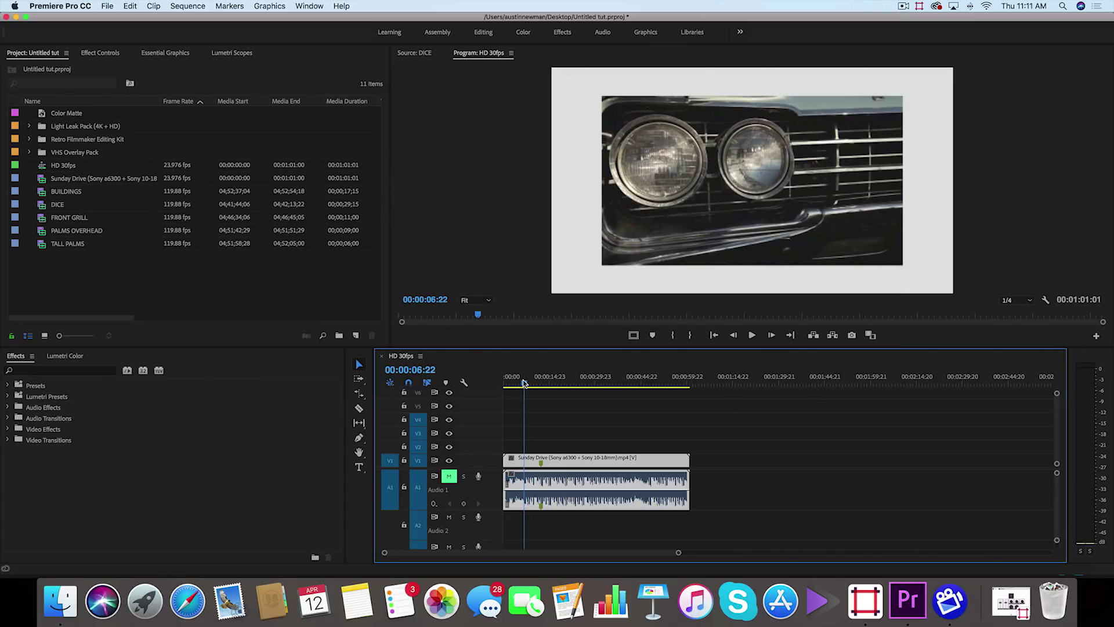
Step: Open the FRONT GRILL clip from the project and interpret its footage at an assumed frame rate of 24 fps
double_click(44, 220)
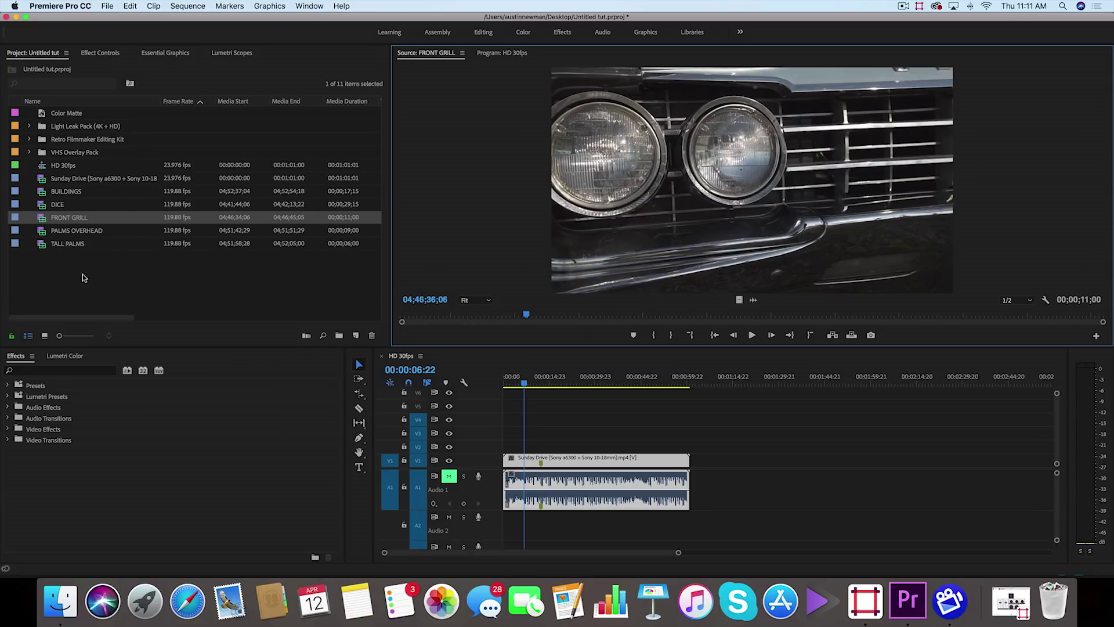
right_click(41, 220)
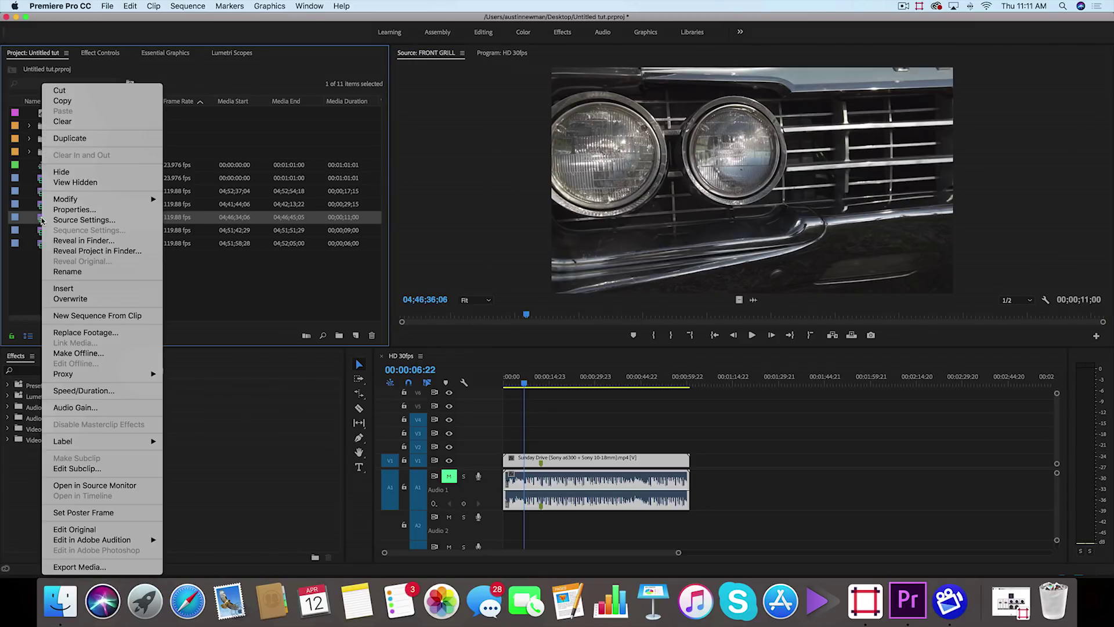
mouse_move(74, 198)
click(194, 210)
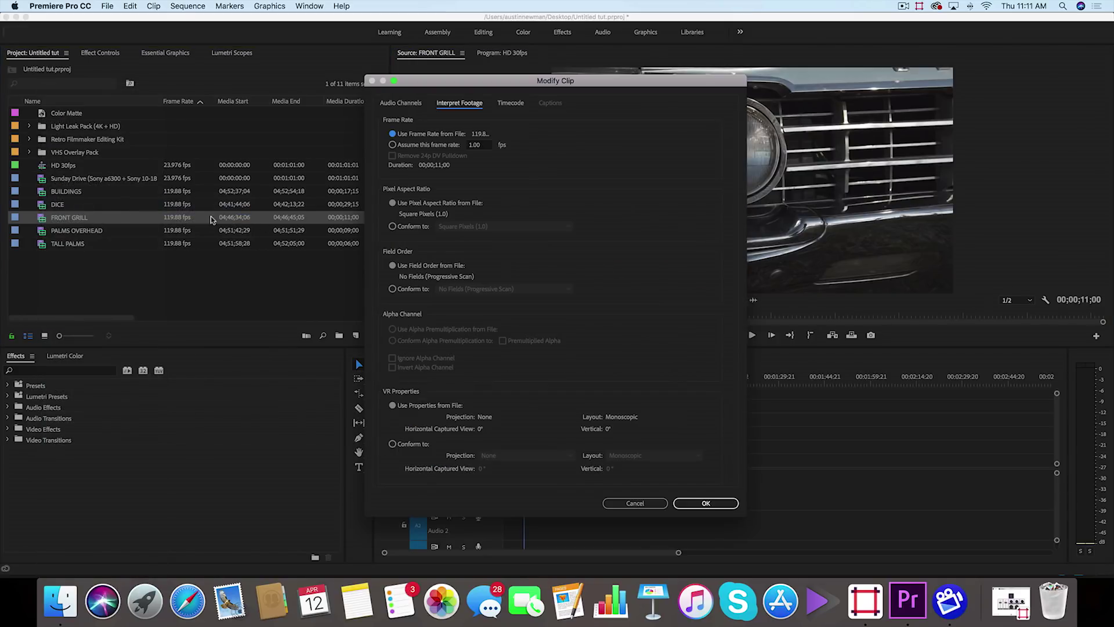
click(488, 145)
key(Return)
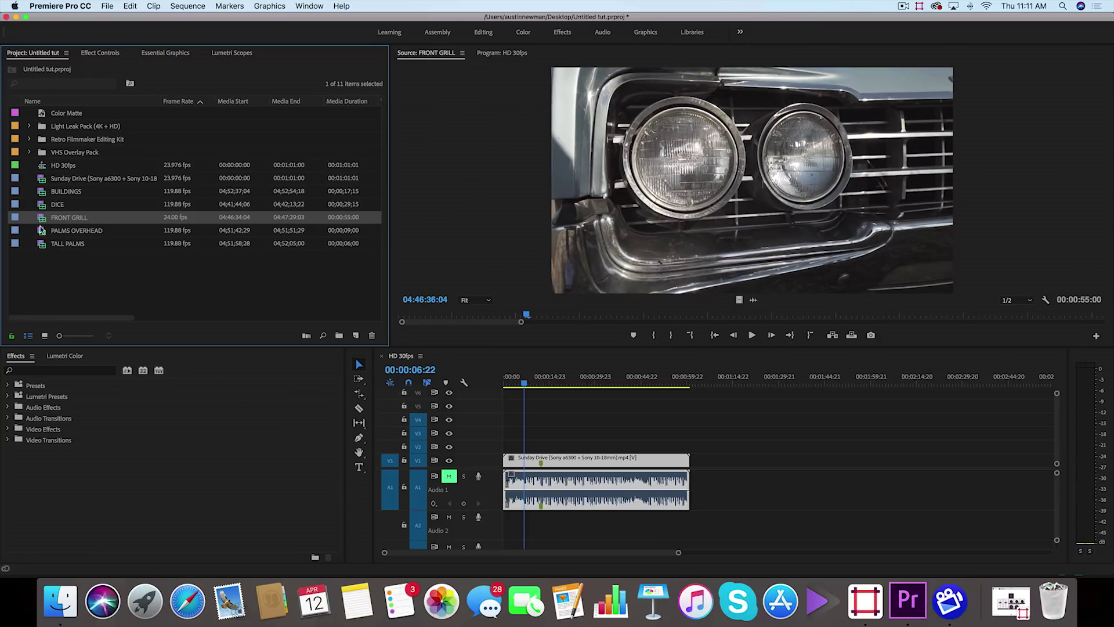
Step: Place the FRONT GRILL clip on V1 beyond the end of the Sunday Drive clip and play part of it
drag(41, 219, 756, 453)
click(767, 383)
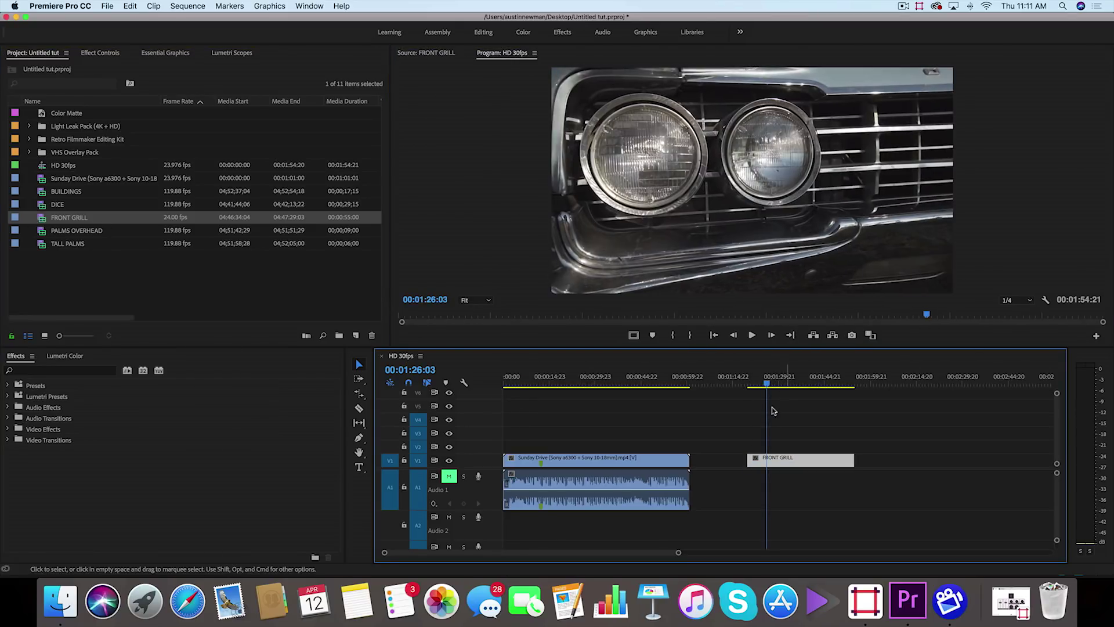
key(space)
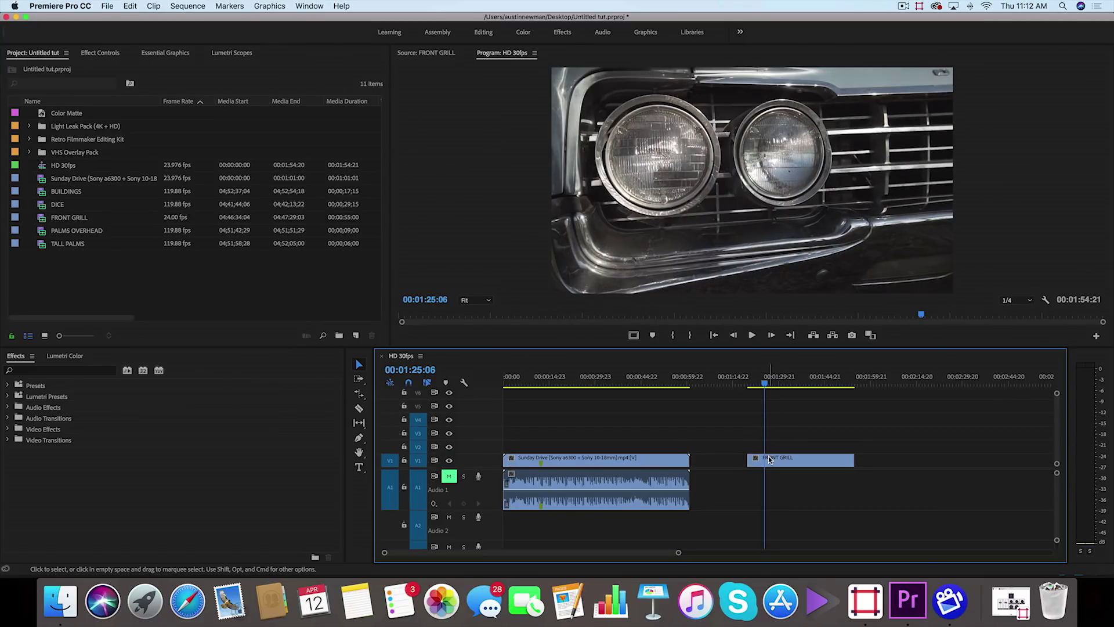
Step: Split the FRONT GRILL clip at 00:01:25:06 and rate-stretch its second part down to about one second
key(super+k)
key(=)
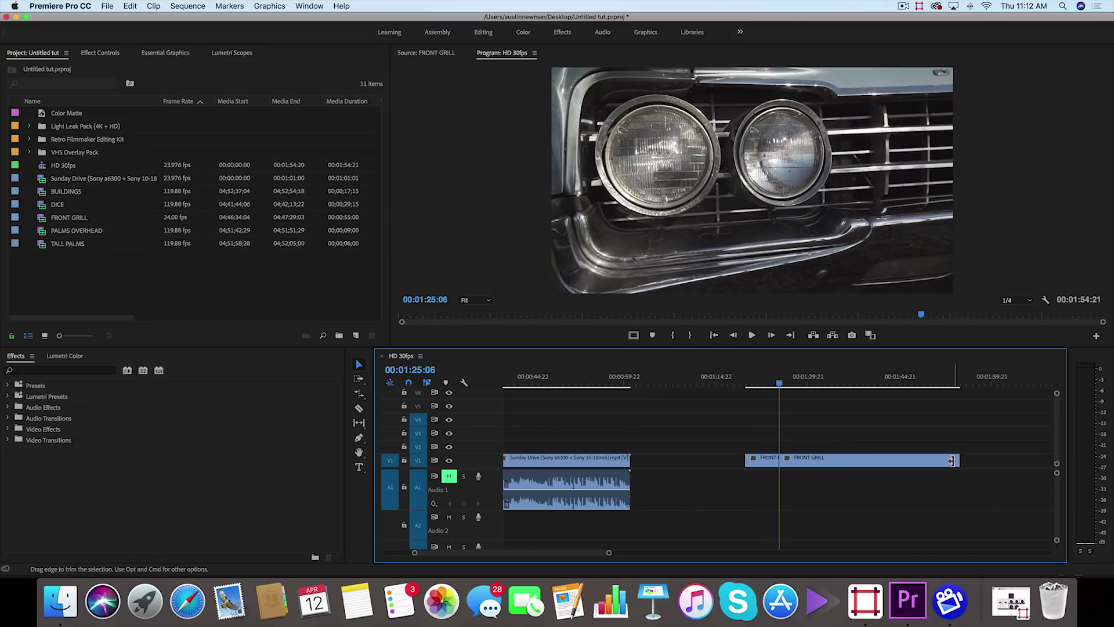
key(r)
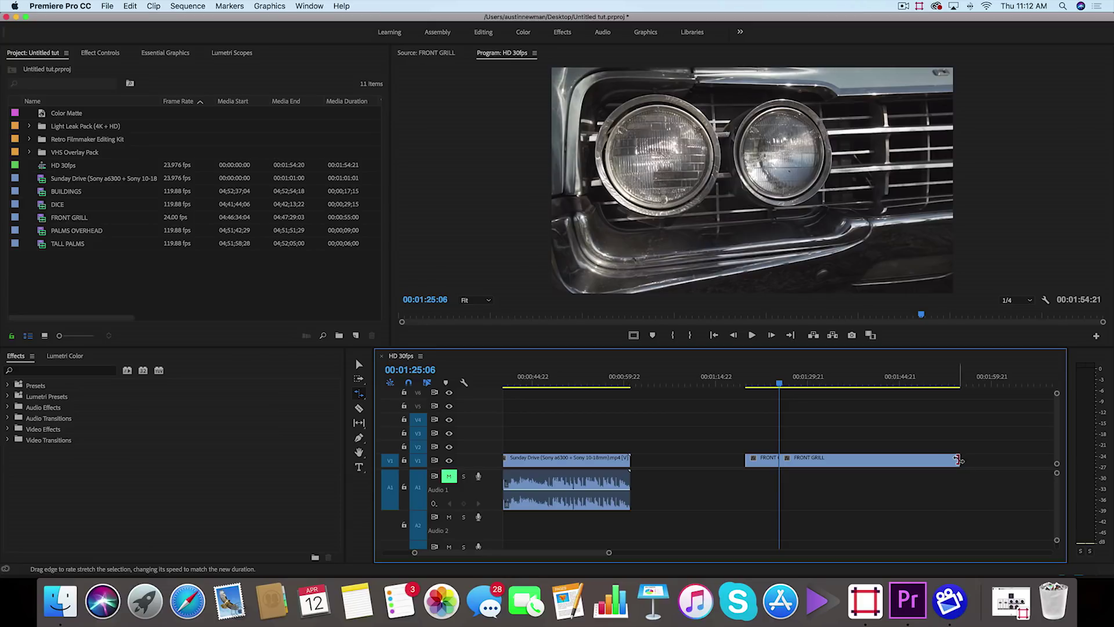
drag(957, 459, 783, 460)
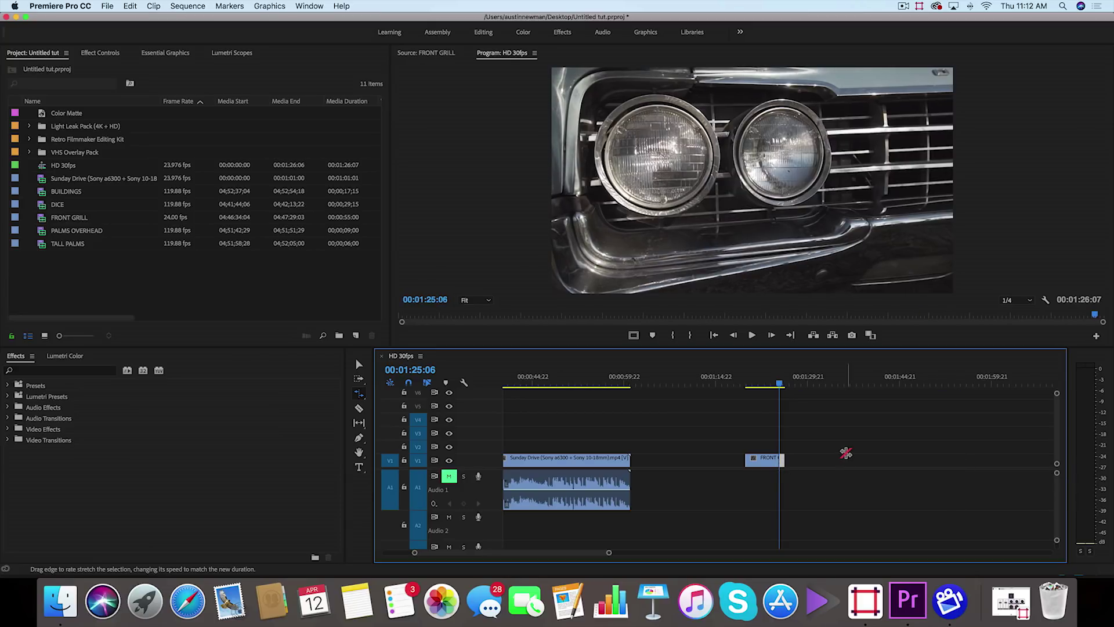
Step: Rate-stretch the sped-up FRONT GRILL part further so it ends at about 00:01:25:20, and play through the speed change
key(equal)
key(equal)
drag(781, 383, 765, 383)
drag(803, 459, 791, 459)
key(space)
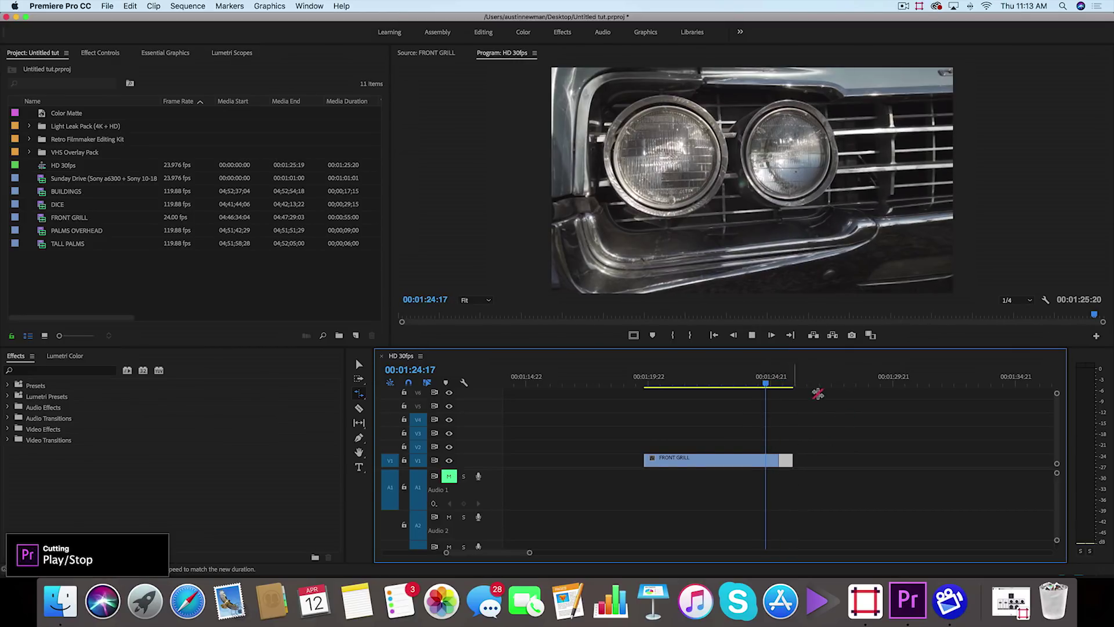
Step: Stop playback and delete both FRONT GRILL parts from V1
click(777, 384)
key(v)
drag(702, 434, 797, 462)
key(Delete)
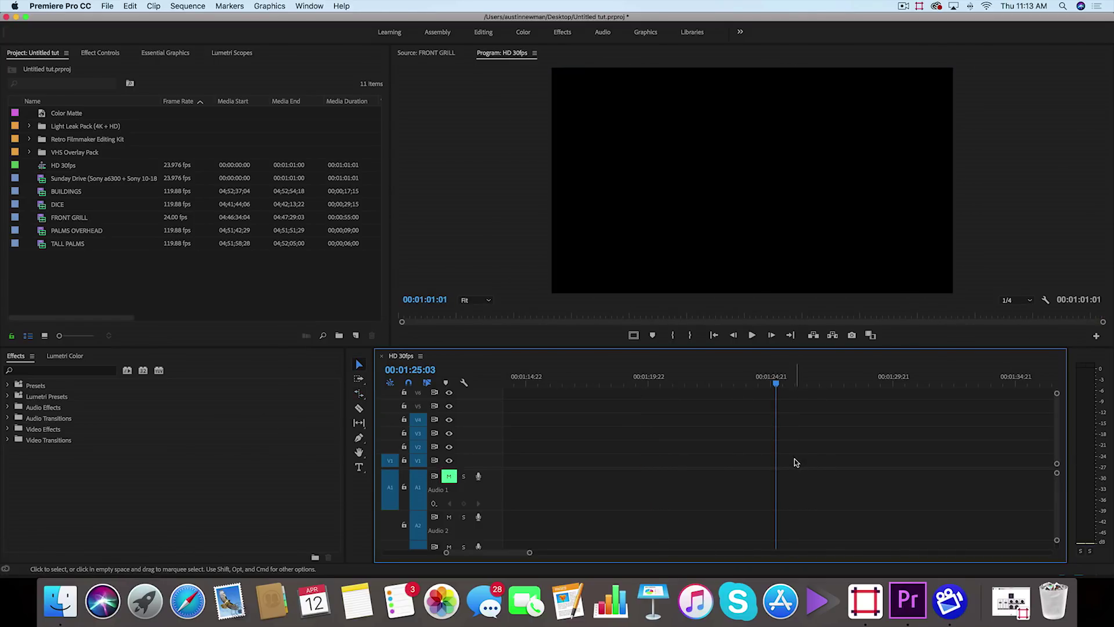
Step: Return the playhead to the framed headlight shot of the Sunday Drive clip at 00:00:06:12
key(minus)
key(minus)
key(minus)
key(minus)
key(minus)
click(534, 381)
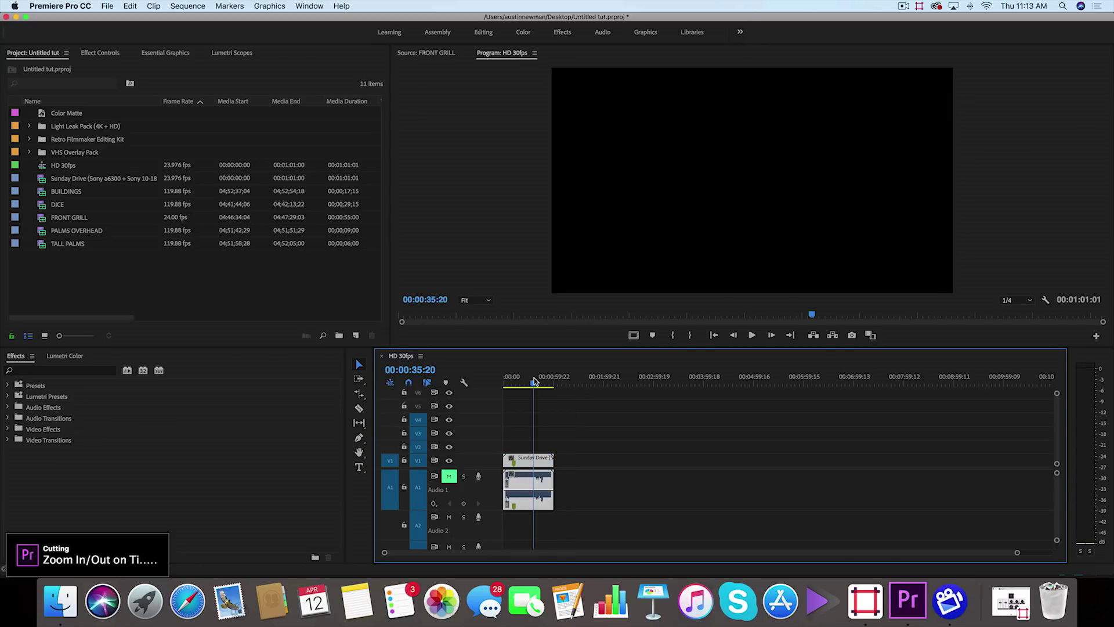
drag(514, 381, 509, 381)
key(equal)
key(equal)
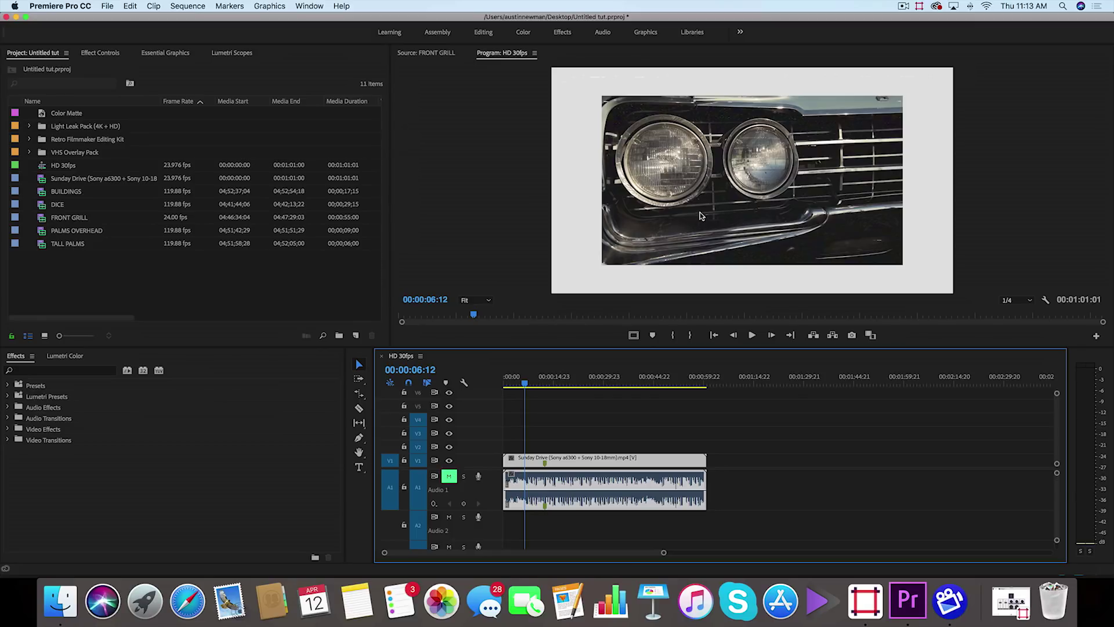
Step: Play the Sunday Drive clip on to the palm shot at 00:00:08:13 and look at its Speed/Duration settings without changing them
key(space)
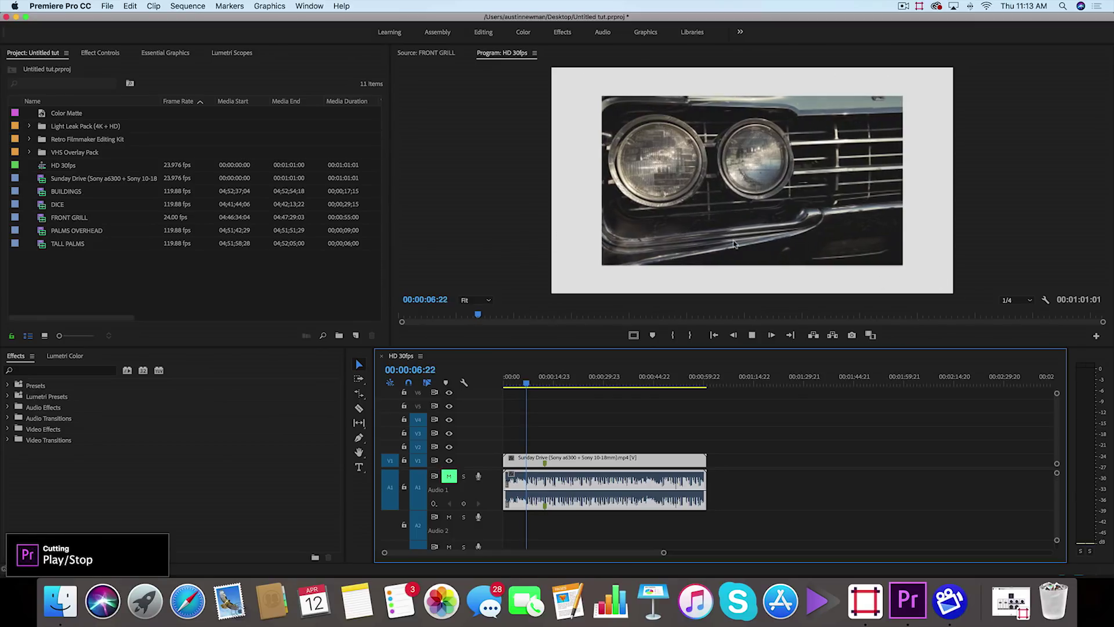
key(space)
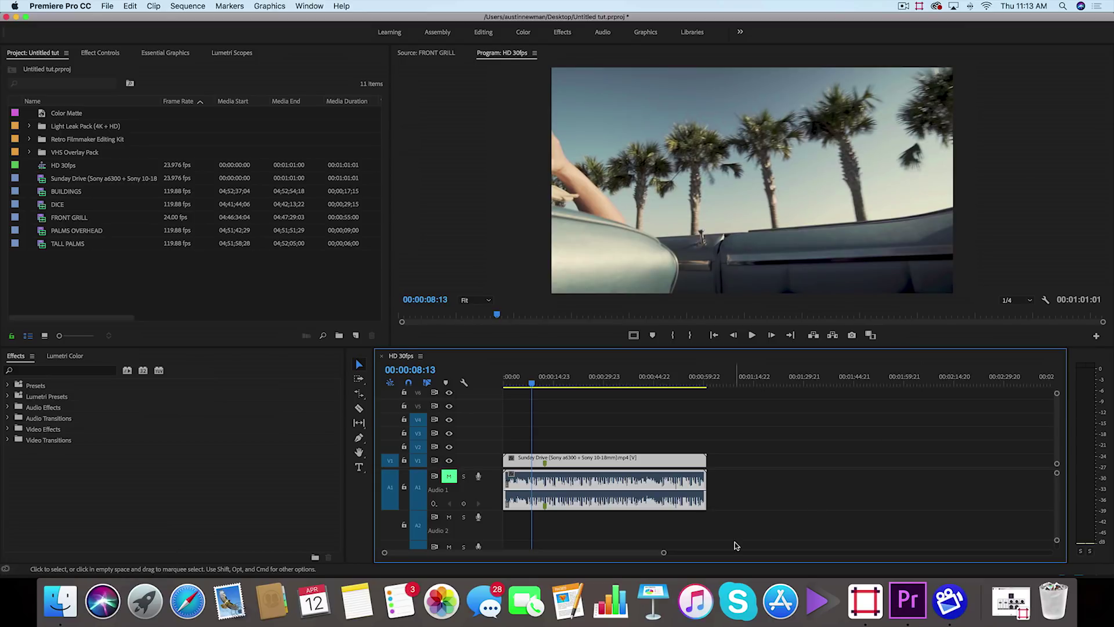
right_click(571, 460)
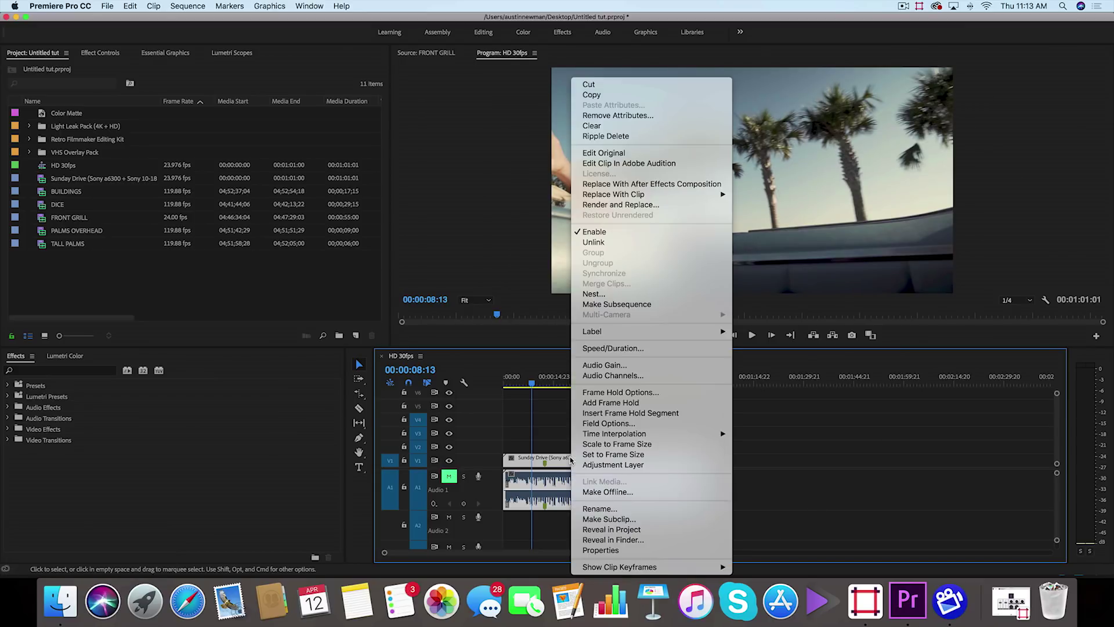
click(618, 347)
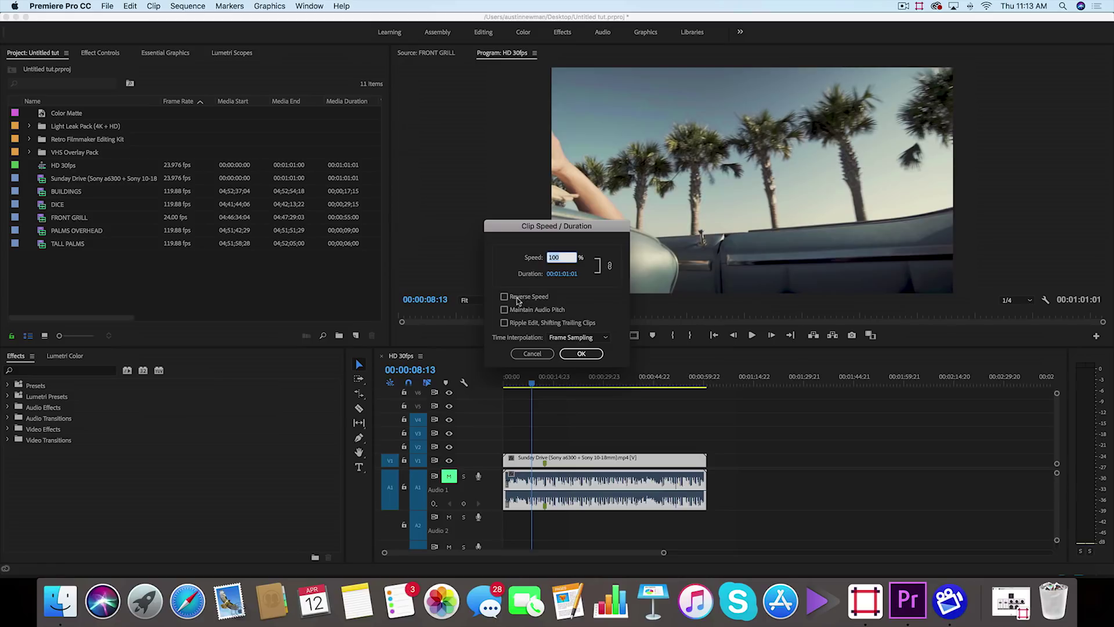
click(534, 354)
Step: Play on to the car-window shot at 00:00:10:23 and return the playhead to the highway-sign shot at 00:00:09:18
click(752, 337)
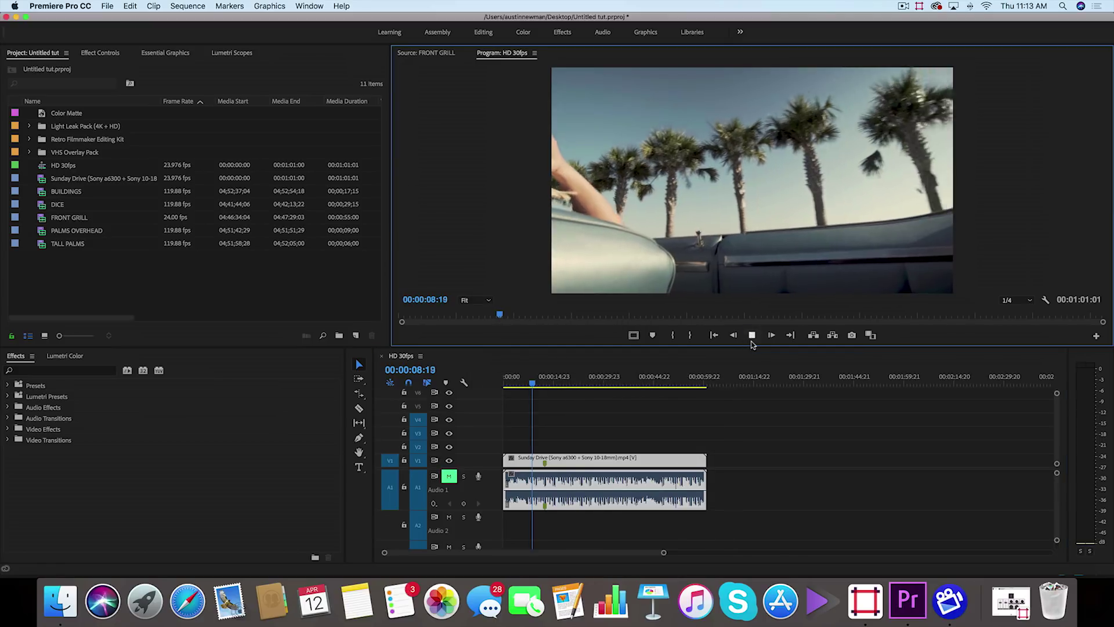
click(753, 336)
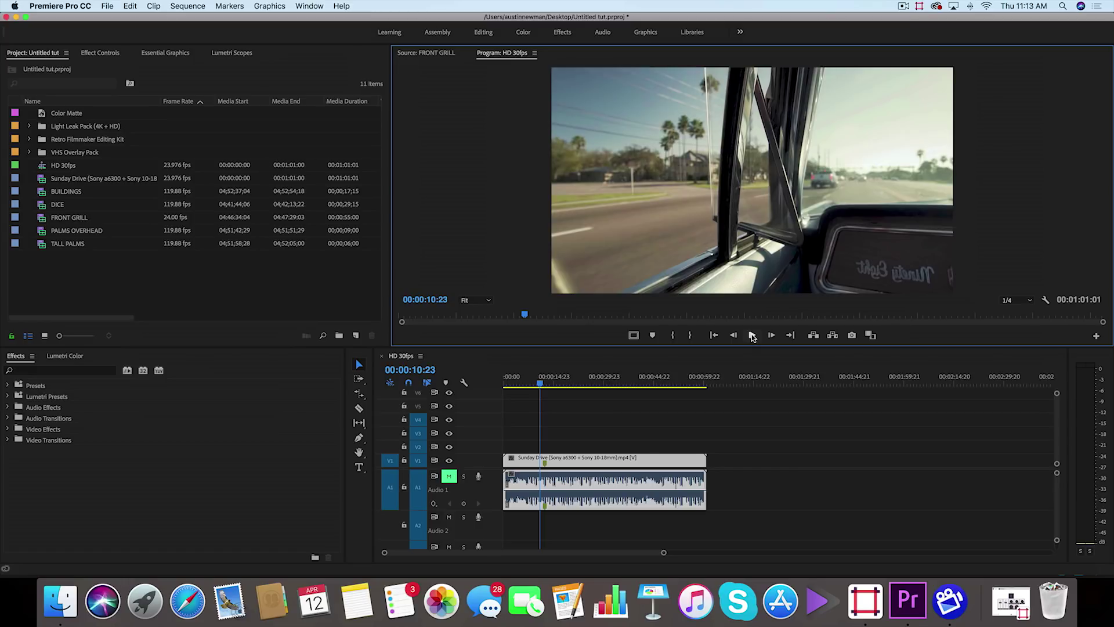
drag(540, 384, 535, 385)
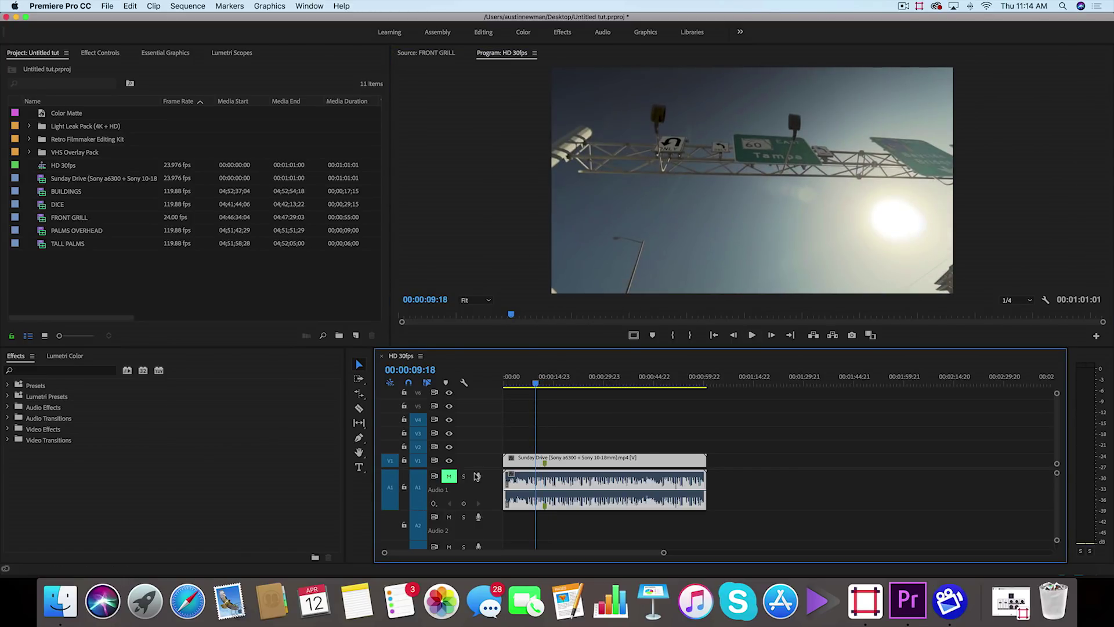
Step: Search the effects for "hor", try to apply Horizontal Flip to the Sunday Drive clip on V1, and play the highway-sign shot
click(64, 371)
text(hor)
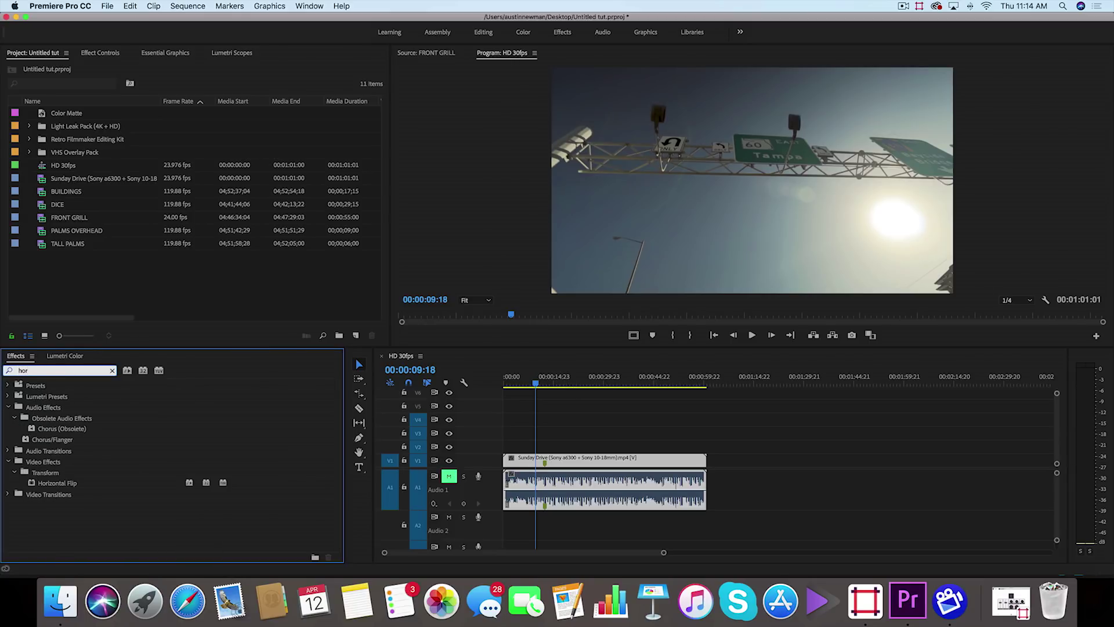
click(36, 487)
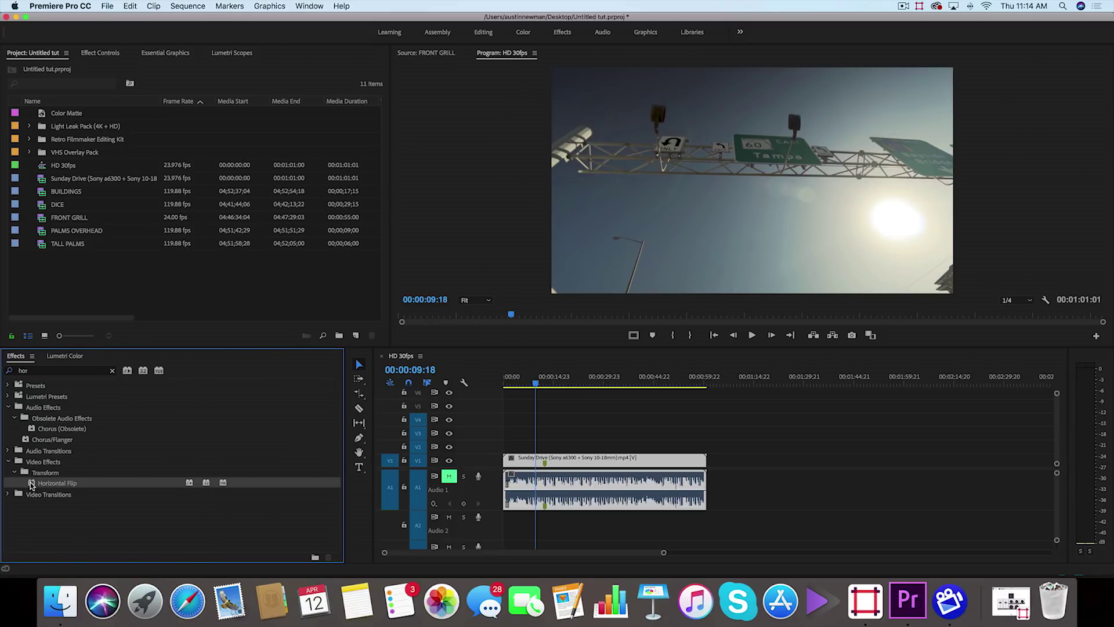
drag(26, 485, 559, 464)
key(space)
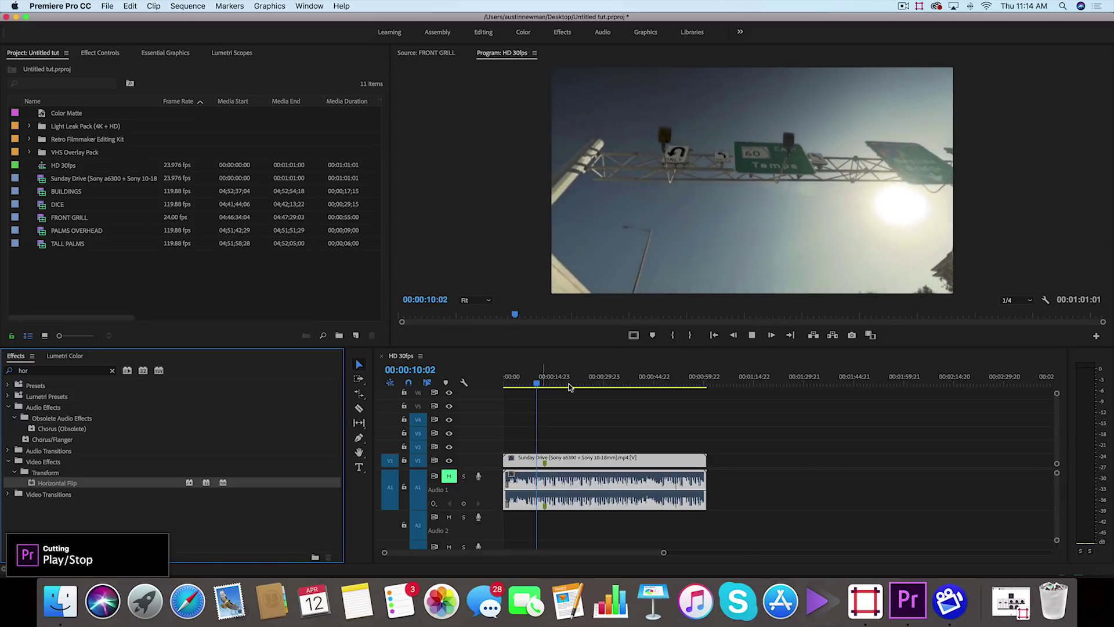
key(space)
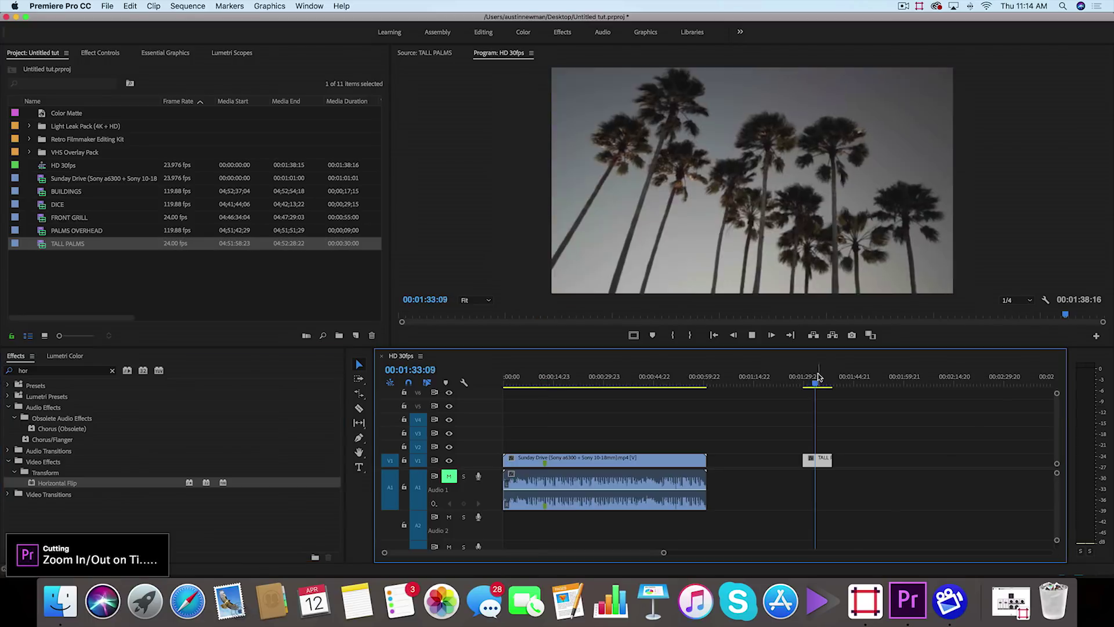
Step: Place the playhead at 00:01:32:12 and stack two copies of the TALL PALMS clip on V2 and V3
drag(816, 383, 812, 385)
key(=)
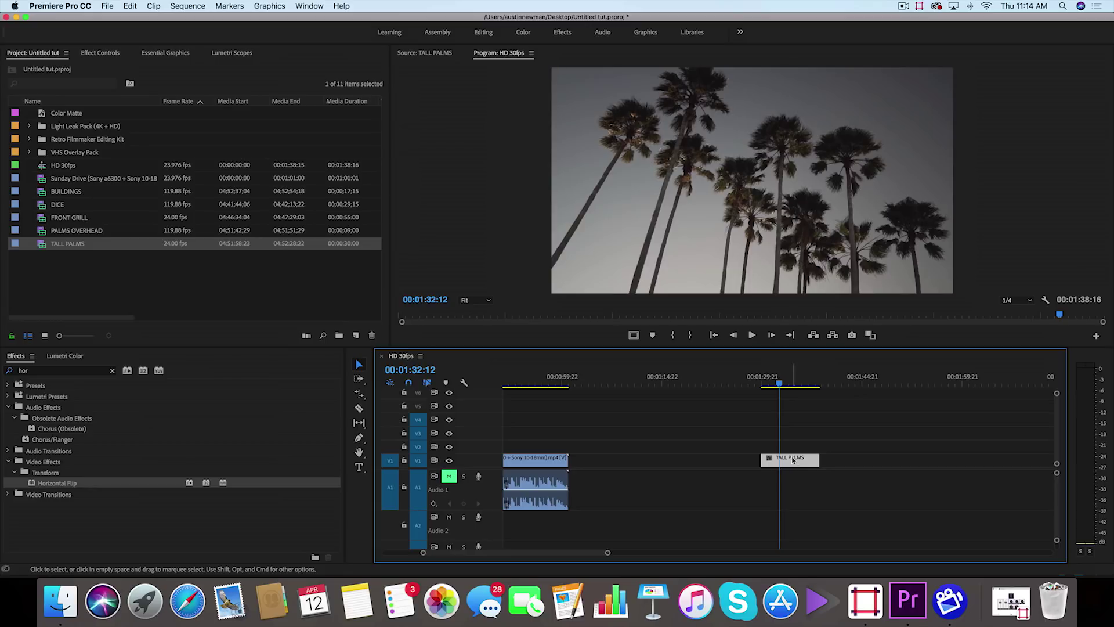
drag(795, 459, 792, 436)
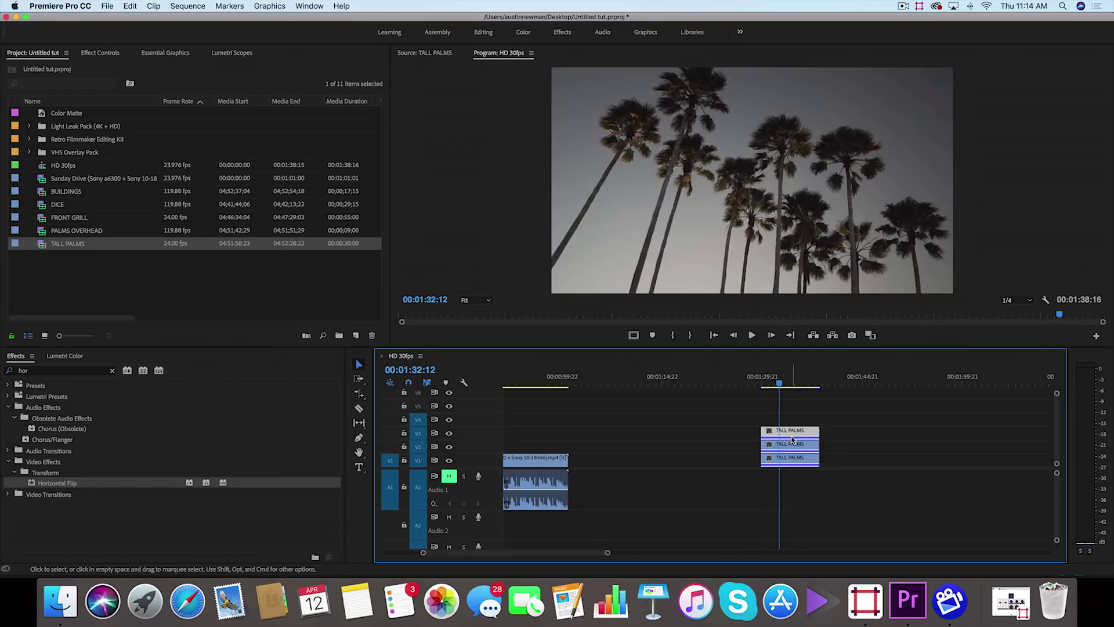
Step: Apply the RGB Split presets to the TALL PALMS stack: bottom/blue on V1, middle/green on V2 and top/red on V3
click(112, 370)
click(66, 373)
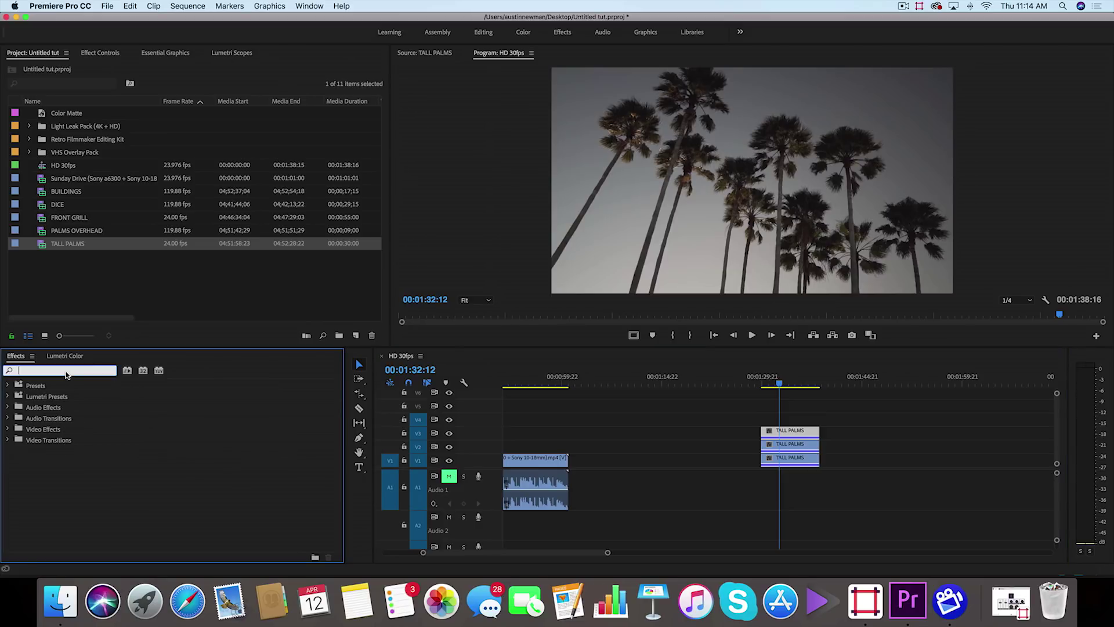
text(gb)
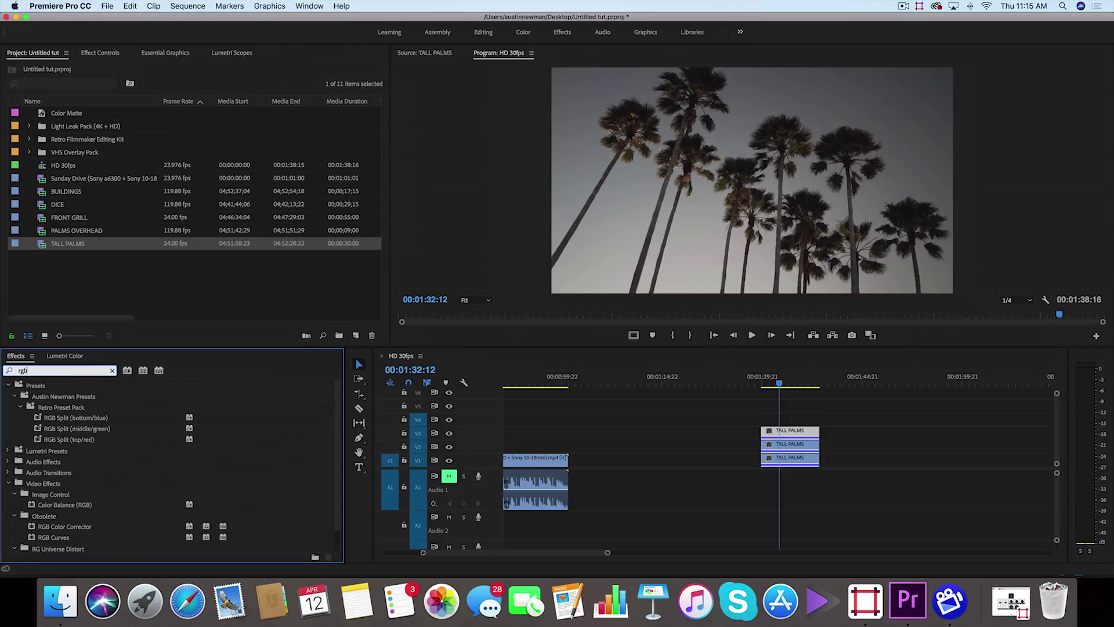
click(36, 417)
drag(51, 422, 774, 463)
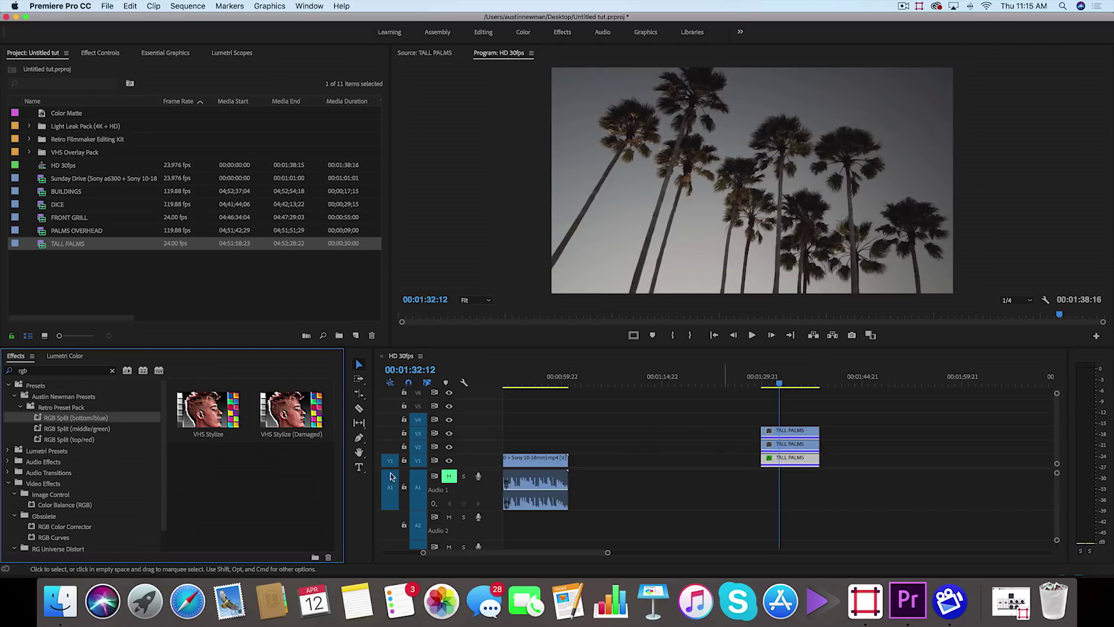
drag(44, 430, 779, 451)
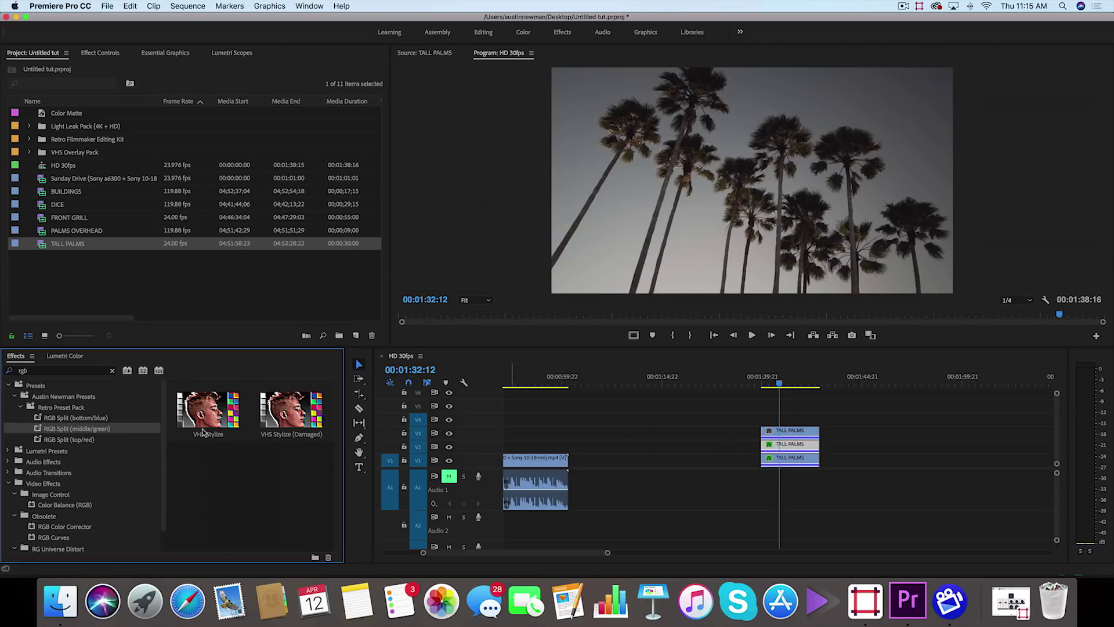
drag(38, 442, 789, 432)
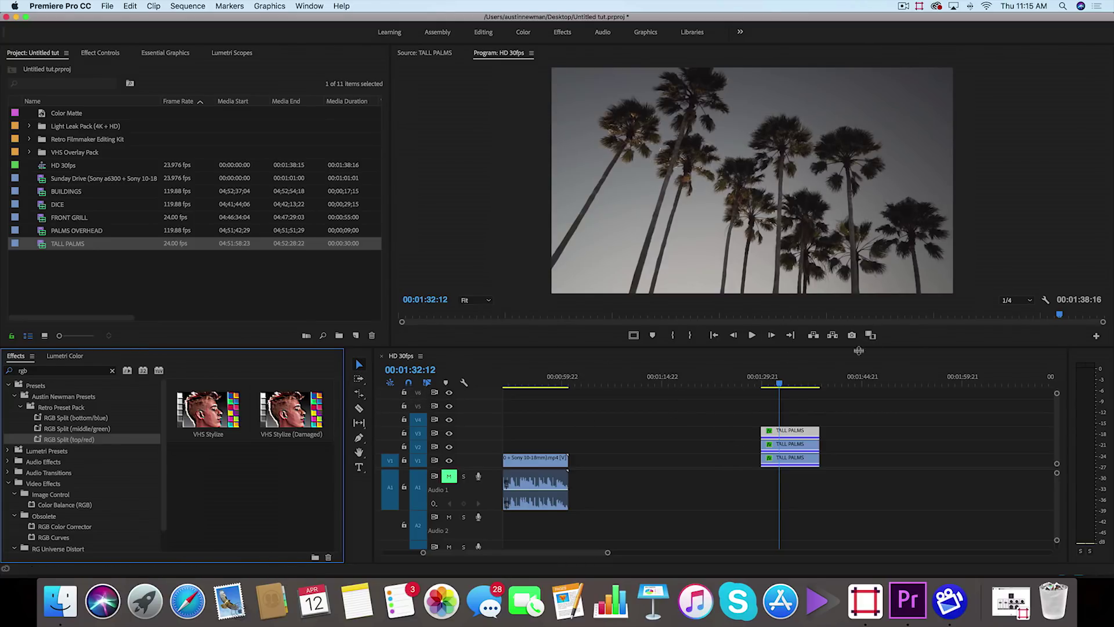
Step: Turn on the comparison view and set its reference frame to the colored palm shot at 00:00:12:13
click(871, 337)
mouse_move(493, 278)
mouse_down()
mouse_move(524, 280)
mouse_move(477, 280)
mouse_up()
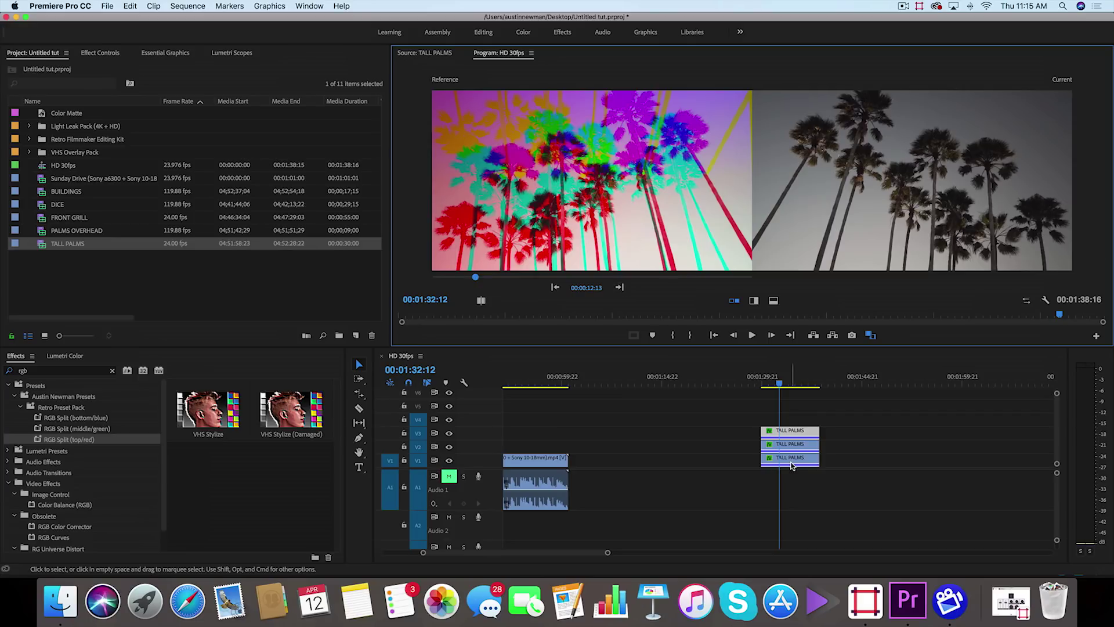
Step: Apply Vertical Flip and Horizontal Flip to the TALL PALMS clip on V1, and Horizontal Flip to the copy on V2
click(790, 462)
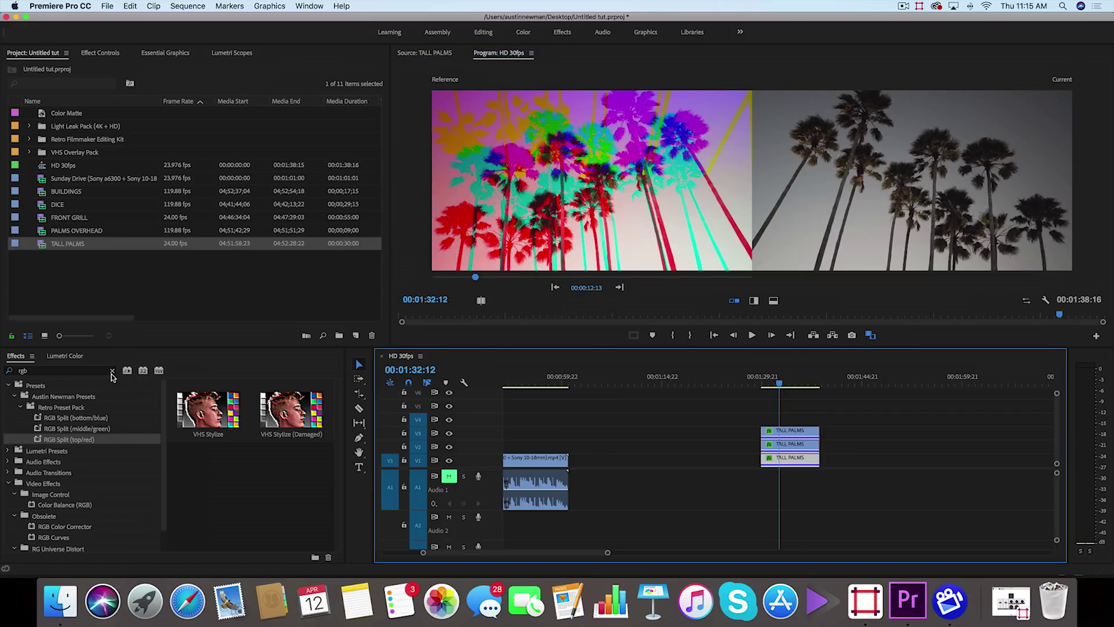
click(112, 370)
click(89, 372)
text(vert)
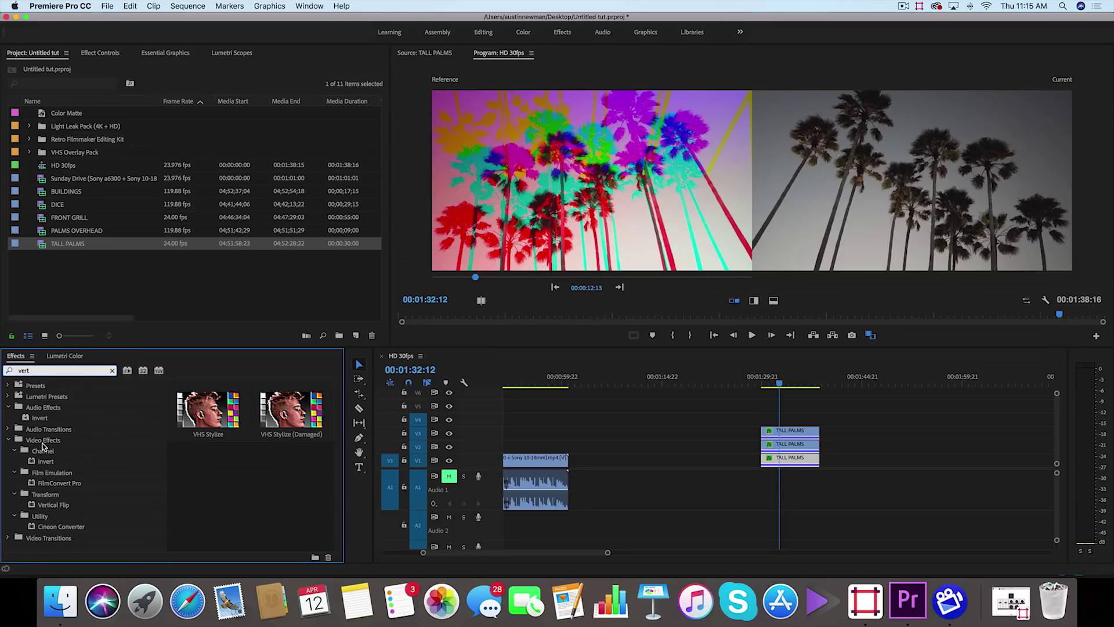
drag(53, 505, 783, 462)
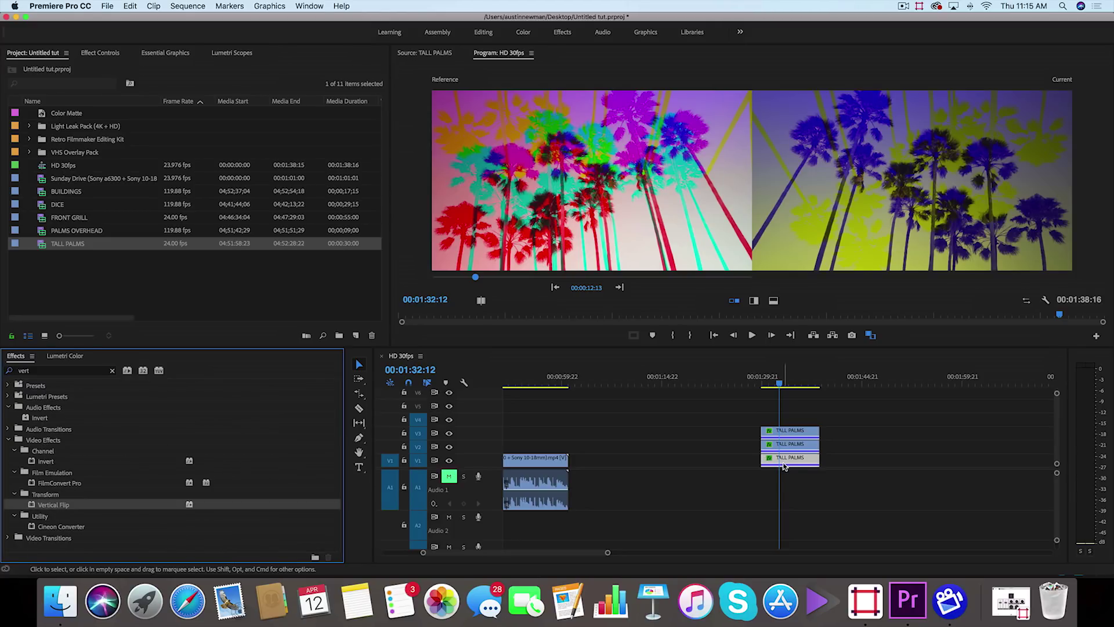
drag(53, 451, 789, 459)
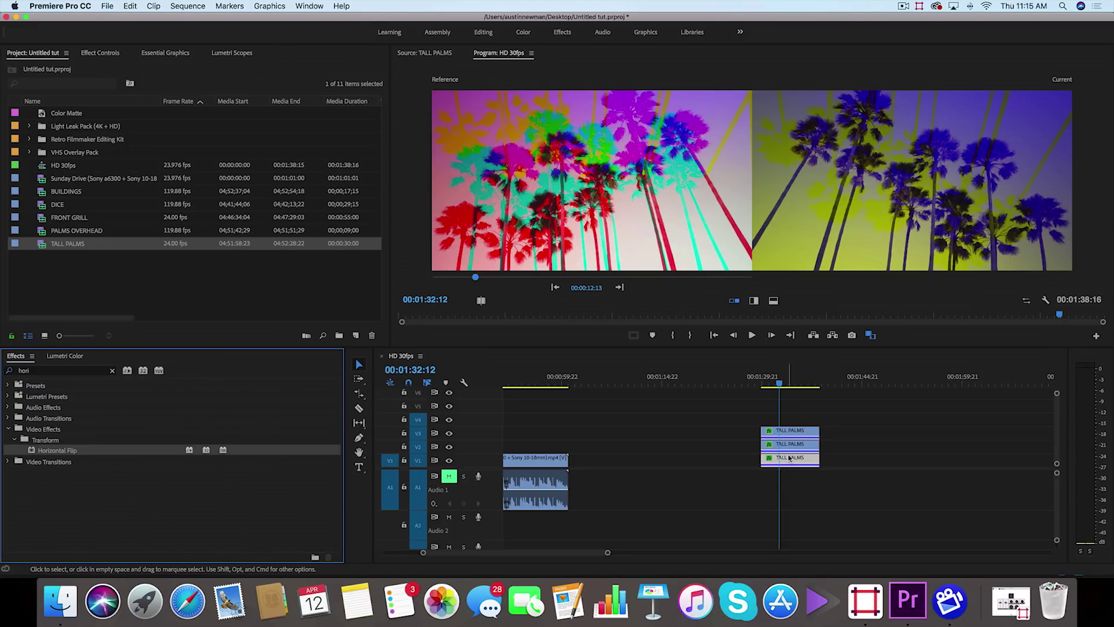
drag(39, 452, 774, 445)
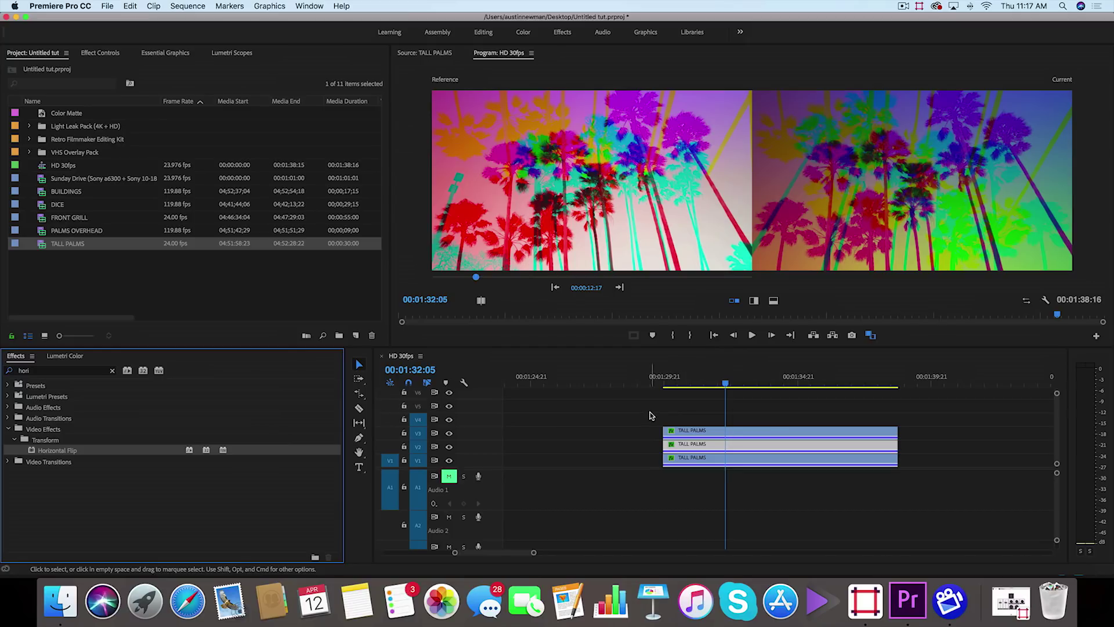
Step: Split the V3 TALL PALMS clip at 00:01:32:05 and rate-stretch its second part down to a fraction of a second
key(c)
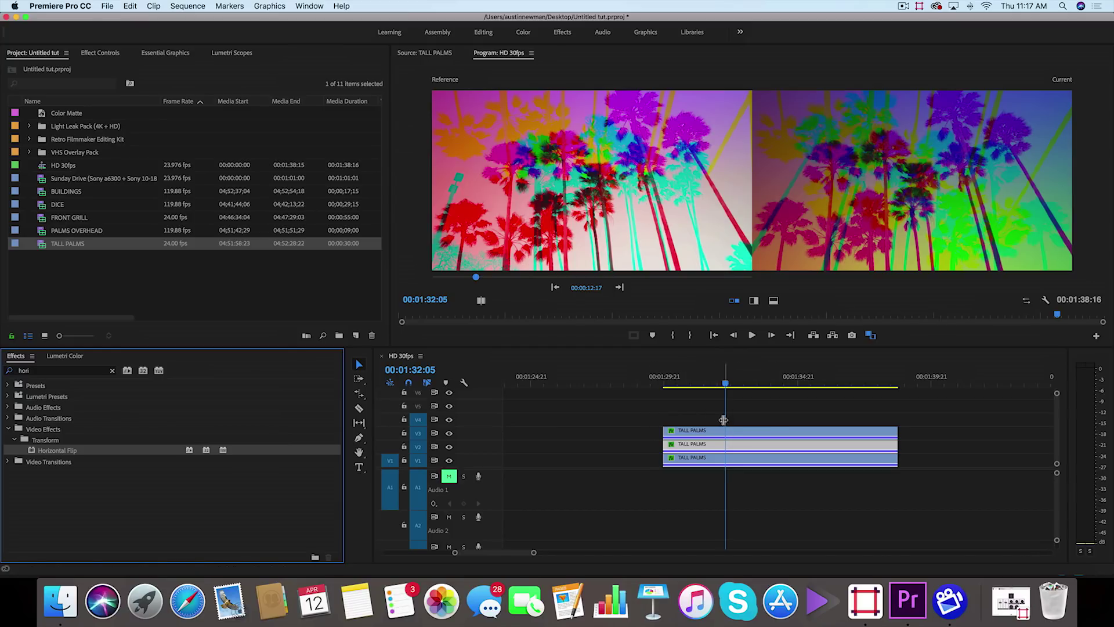
click(726, 430)
key(v)
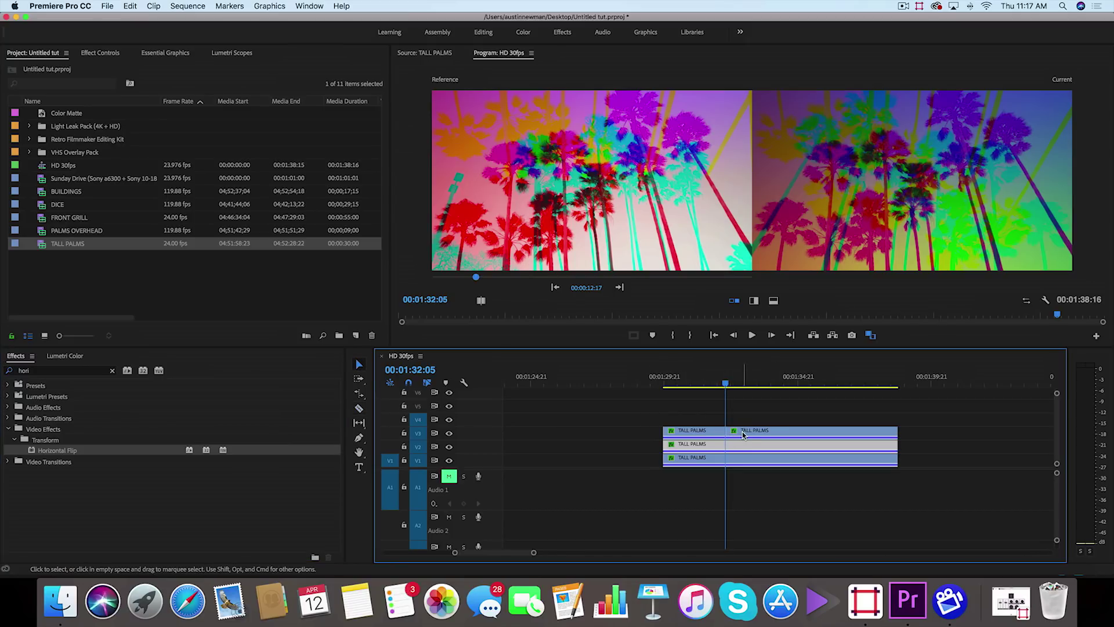
key(r)
drag(896, 430, 730, 432)
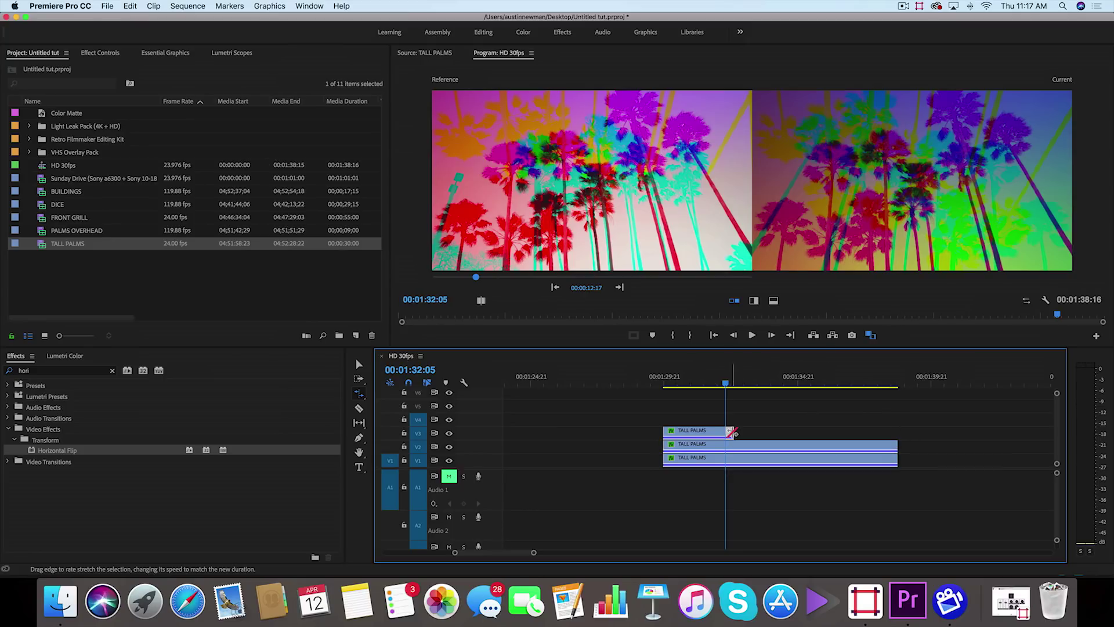
Step: Shorten the TALL PALMS clips on V1 and V2 to end with the V3 part, and play the stack from 00:01:30:00
key(v)
drag(846, 421, 731, 448)
click(666, 382)
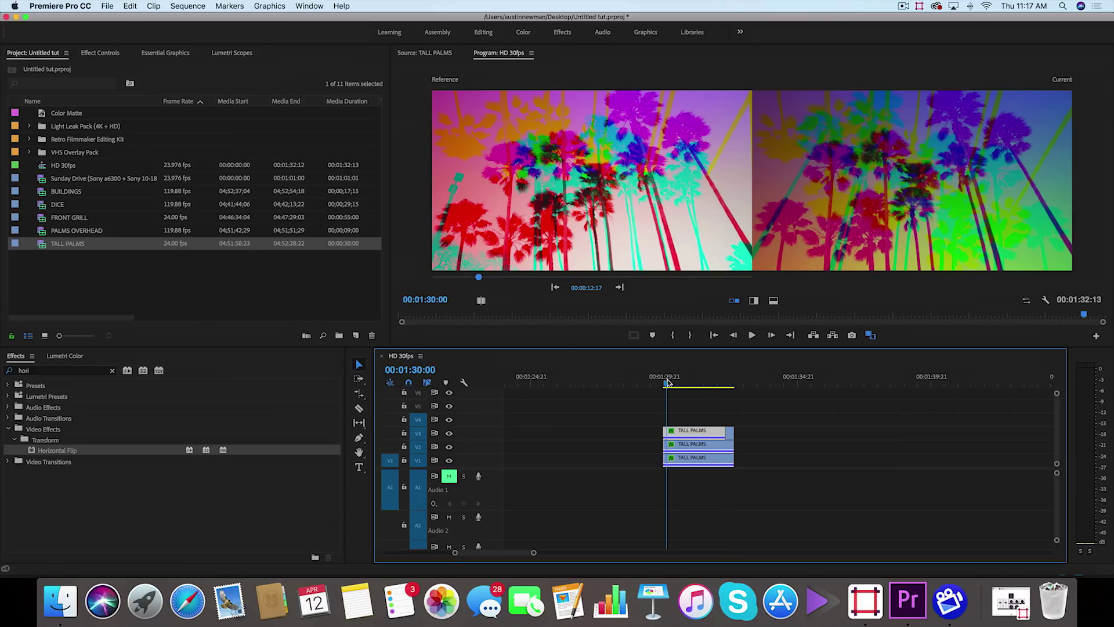
key(space)
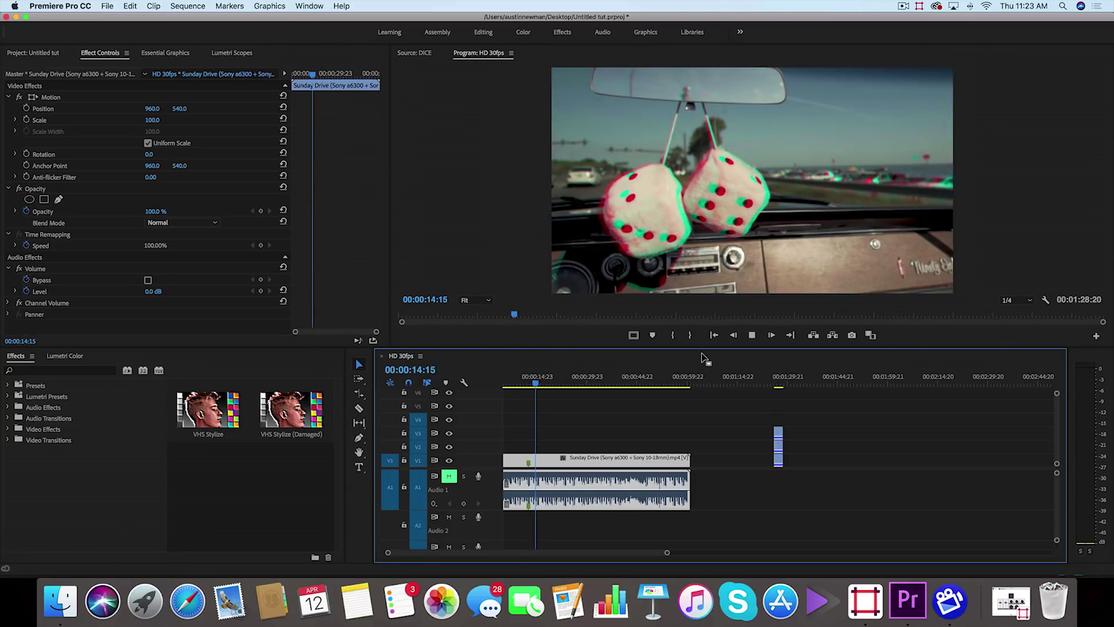
Step: Stop playback and examine the RGB Split settings of the stacked DICE clips on V1, V2 and V3
key(space)
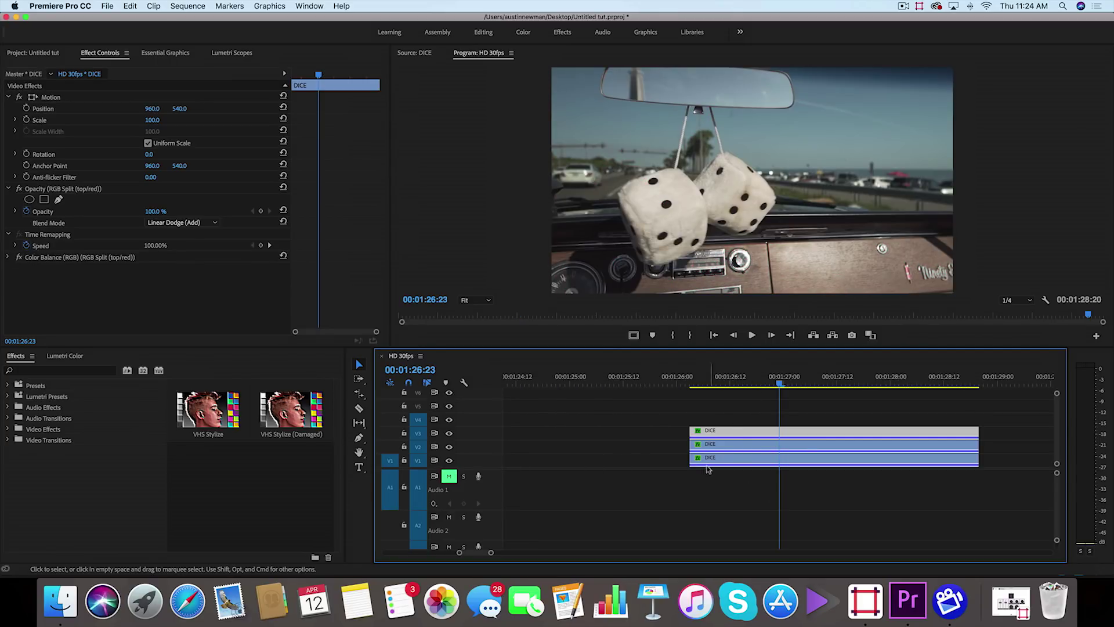
click(737, 464)
click(738, 443)
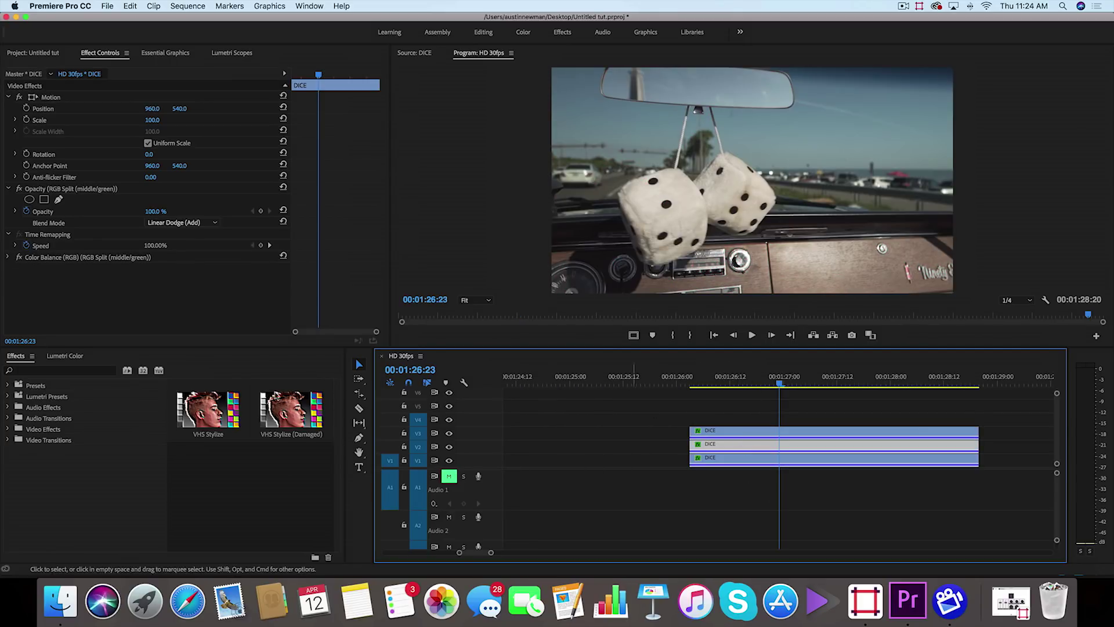
click(730, 436)
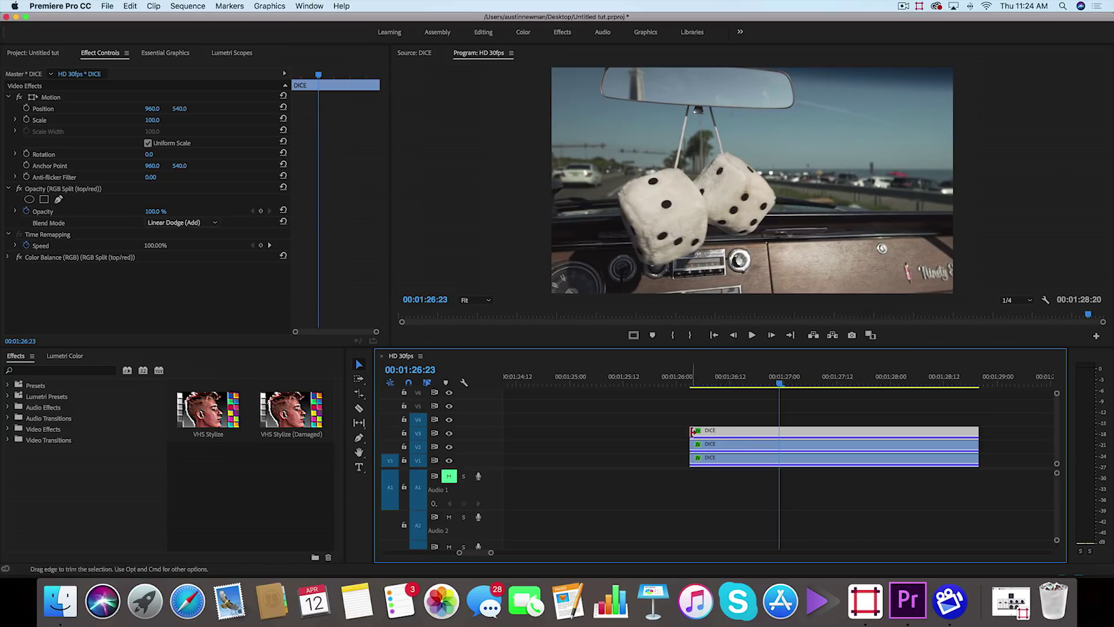
Step: Add a frame hold to the DICE clip on V3 at 00:01:26:23 and return the playhead to 00:01:26:02
right_click(740, 435)
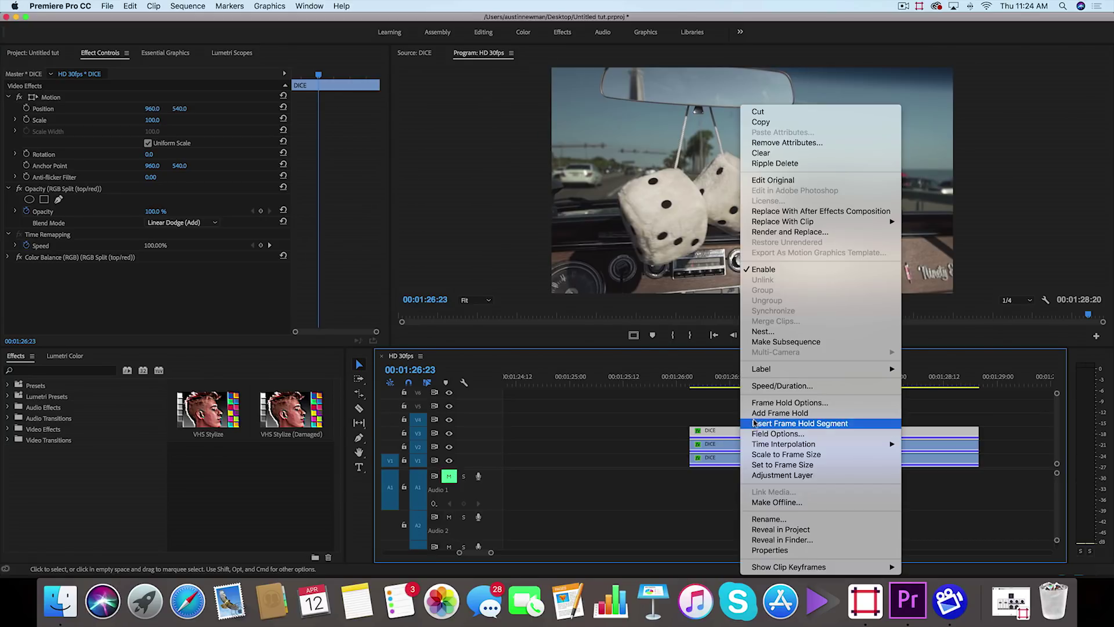
click(759, 413)
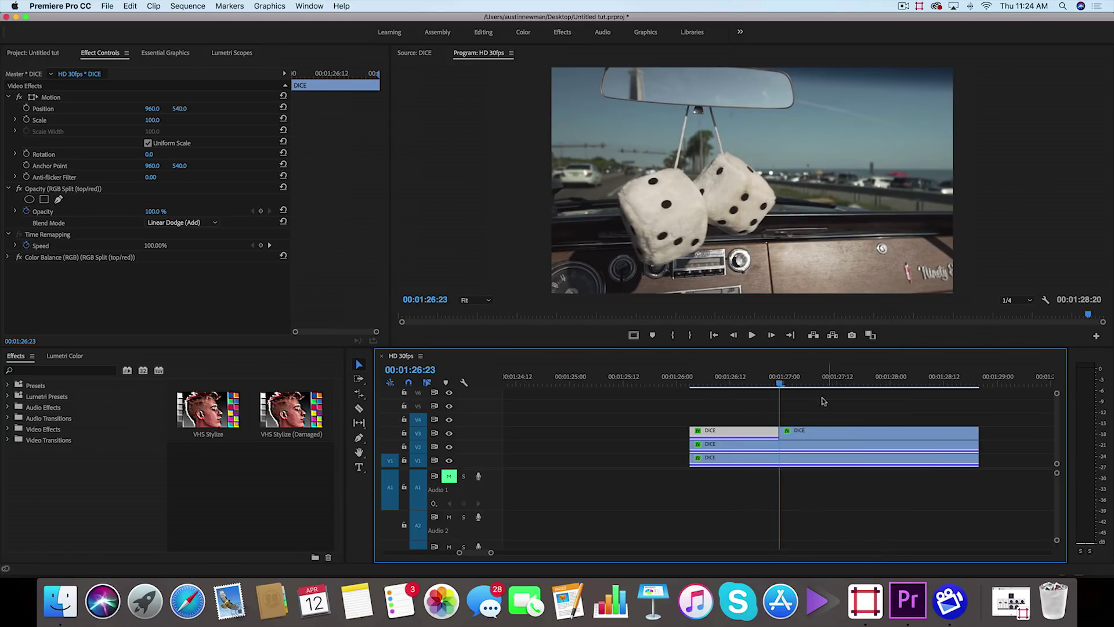
click(685, 384)
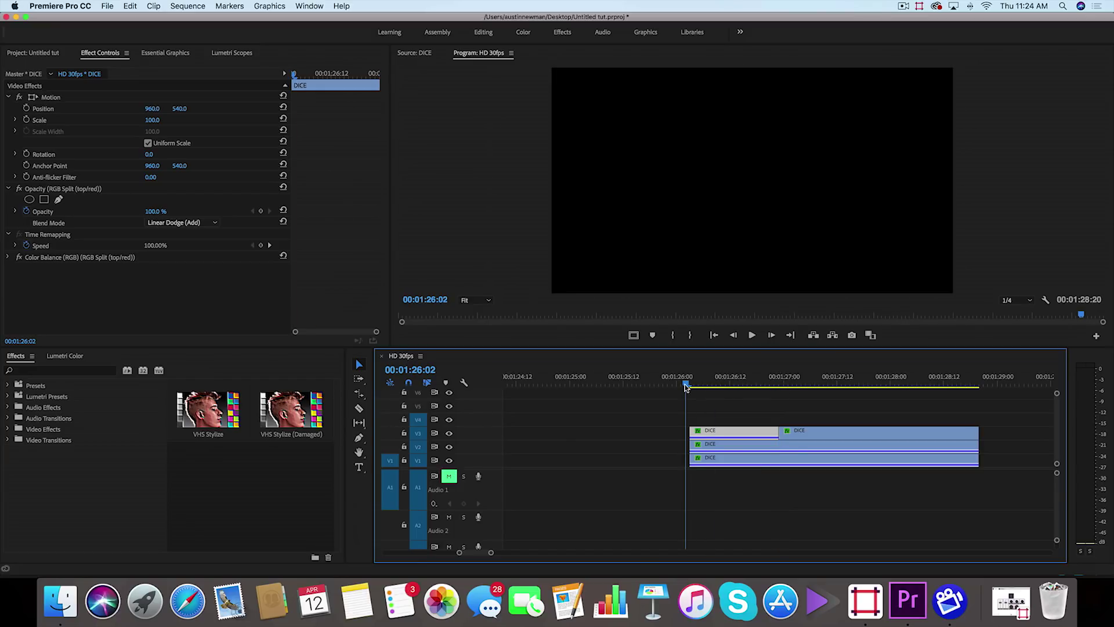
Step: Play the stacked DICE clips from 00:01:26:02 to review the frame hold with its RGB split
key(space)
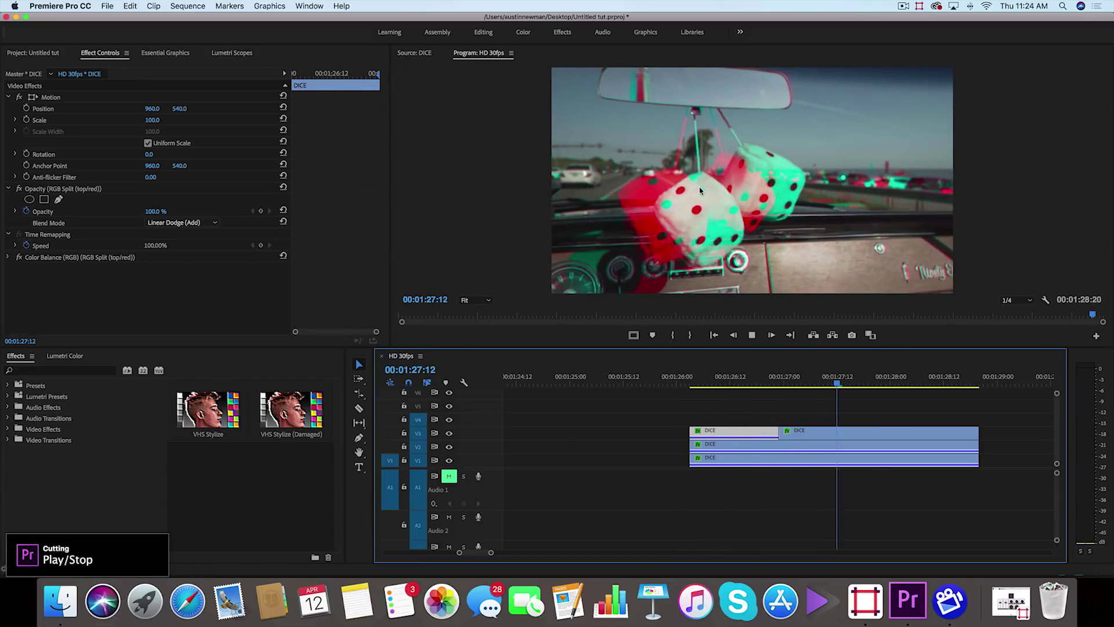
key(space)
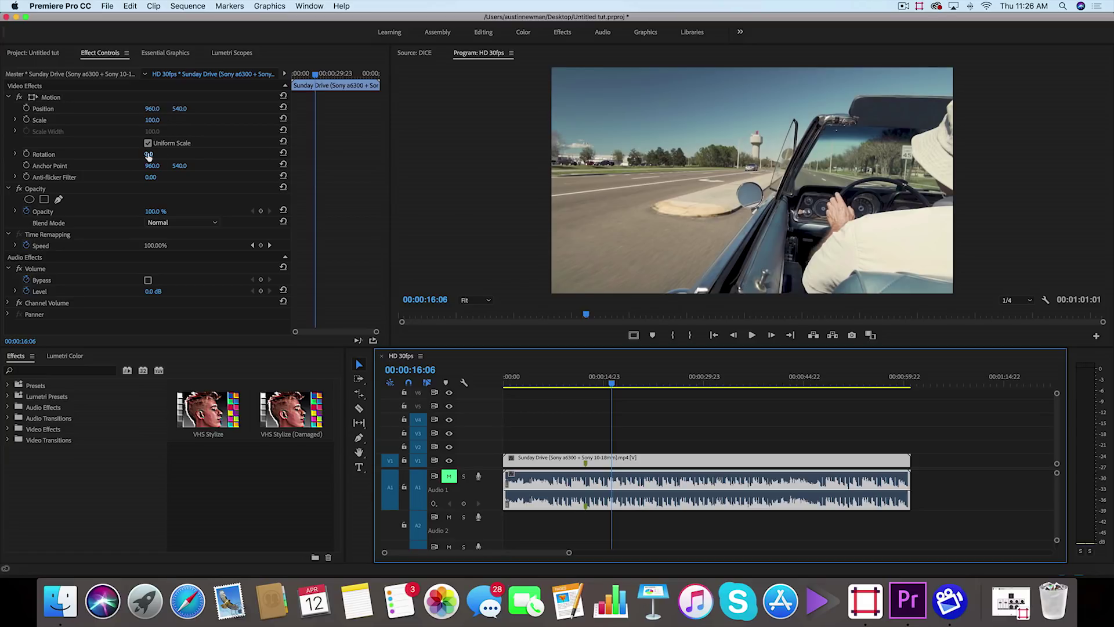
Step: Play the Sunday Drive clip from about 00:00:16:06, pausing on the driving, wheel and trunk shots to examine the transitions
click(609, 383)
key(space)
key(space)
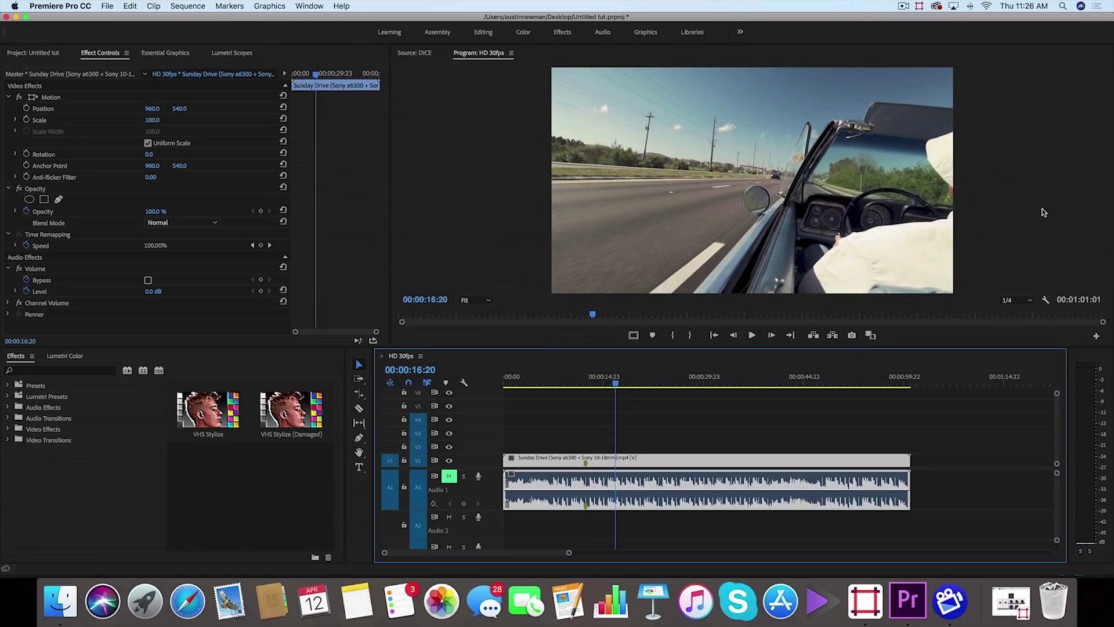
key(space)
key(space)
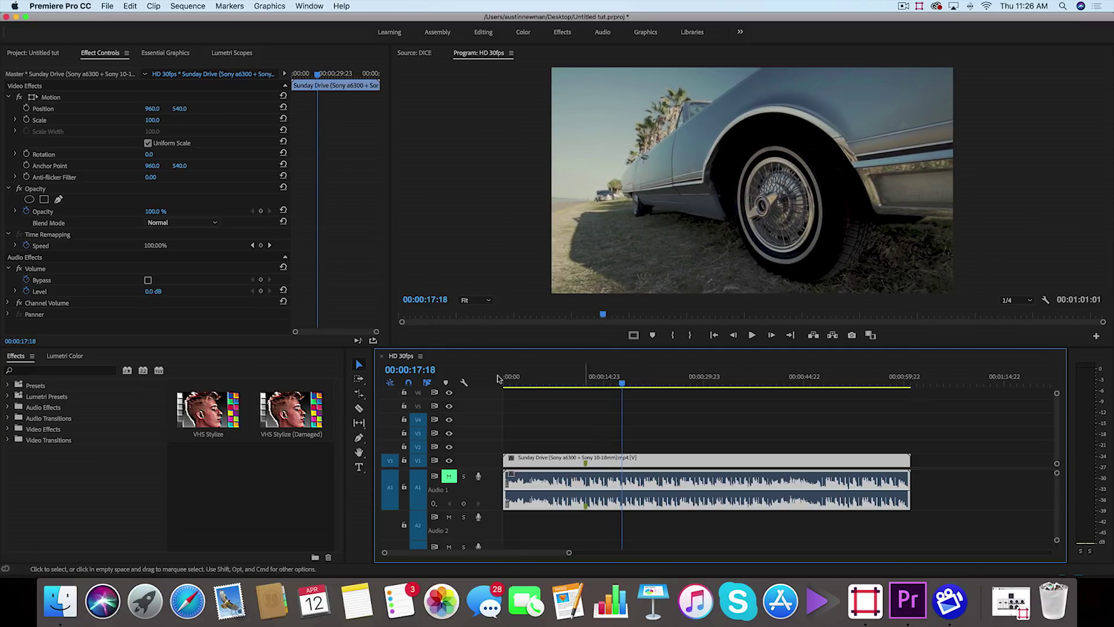
key(space)
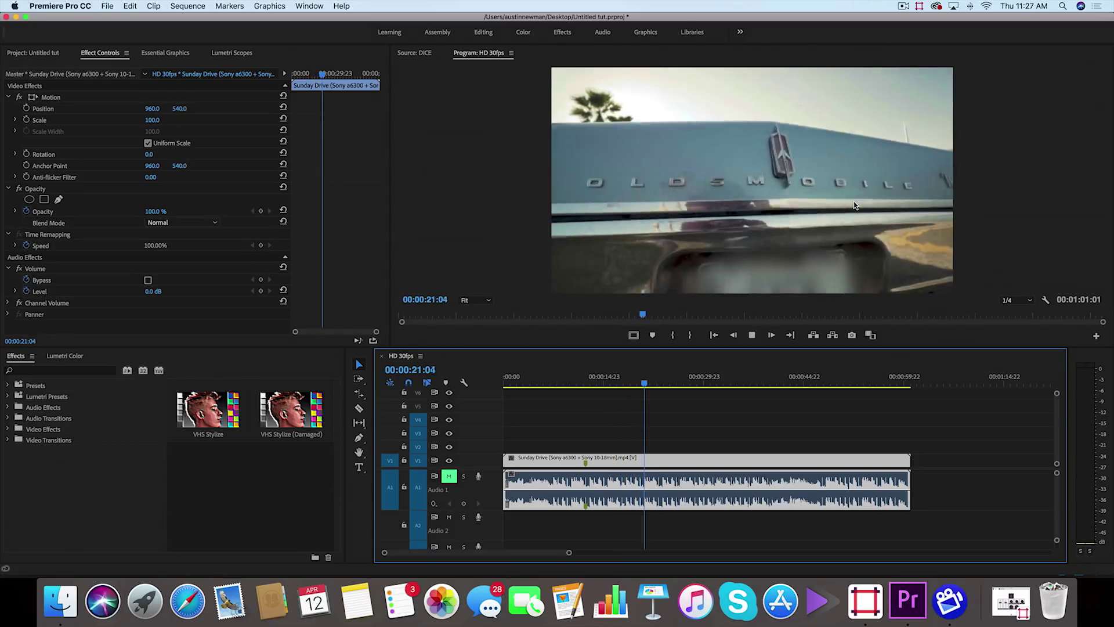
key(space)
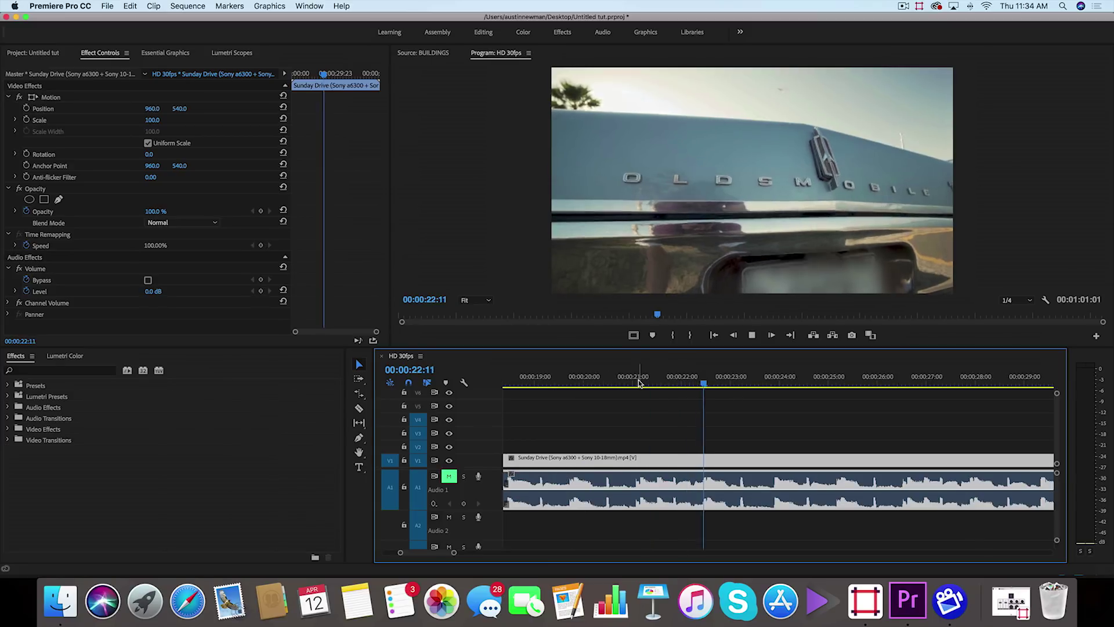
Step: Scrub the Sunday Drive clip between 00:00:22:10 and 00:00:23:03 to examine the transition from the trunk shot to the driver
click(728, 385)
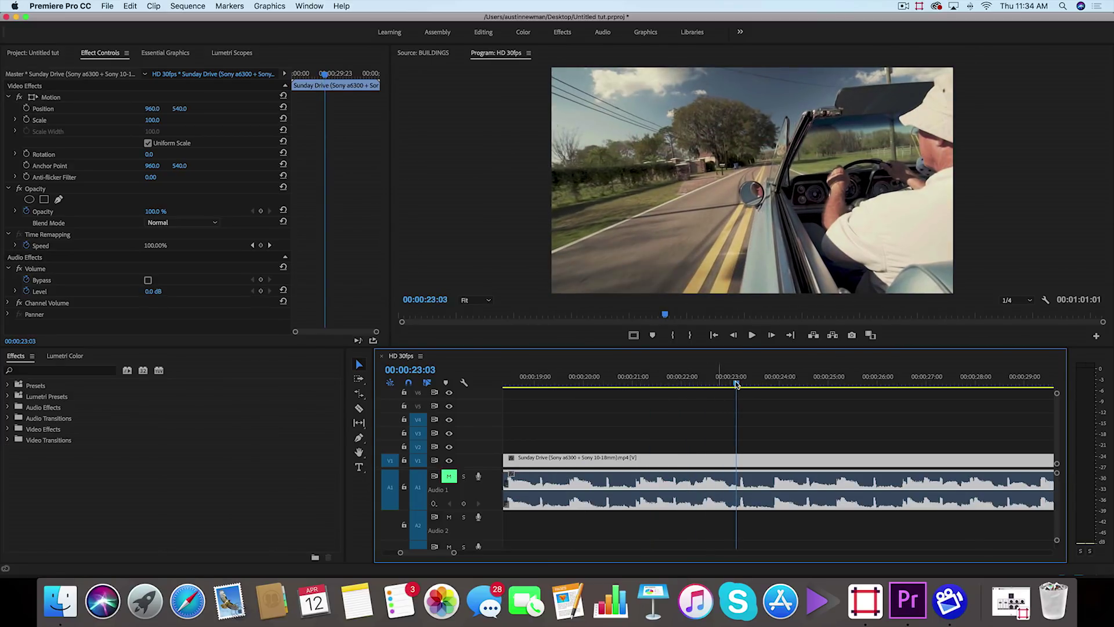
drag(727, 384, 700, 384)
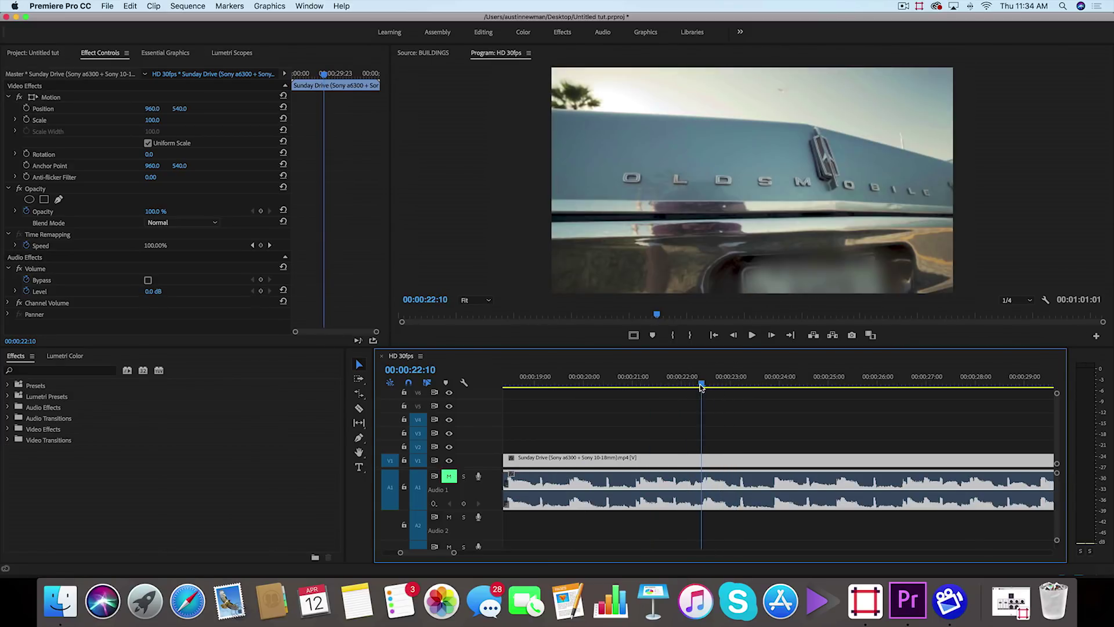
drag(698, 380, 707, 384)
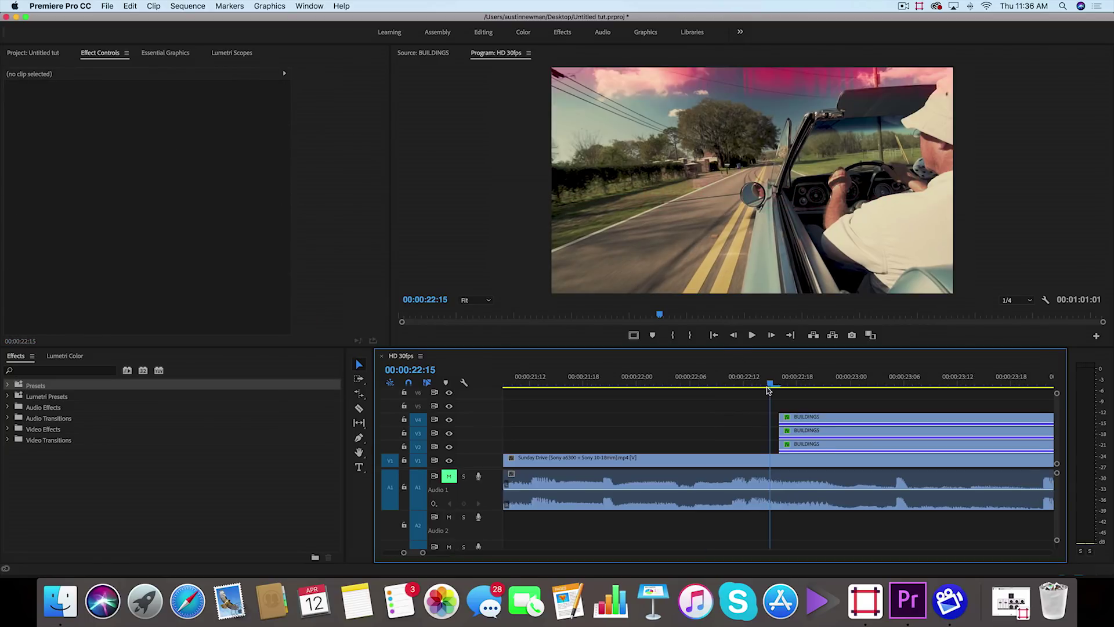
Step: Place the playhead at 00:00:22:16, on the first frame of the stacked BUILDINGS clips
mouse_move(778, 384)
mouse_down()
mouse_move(809, 383)
mouse_move(781, 384)
mouse_up()
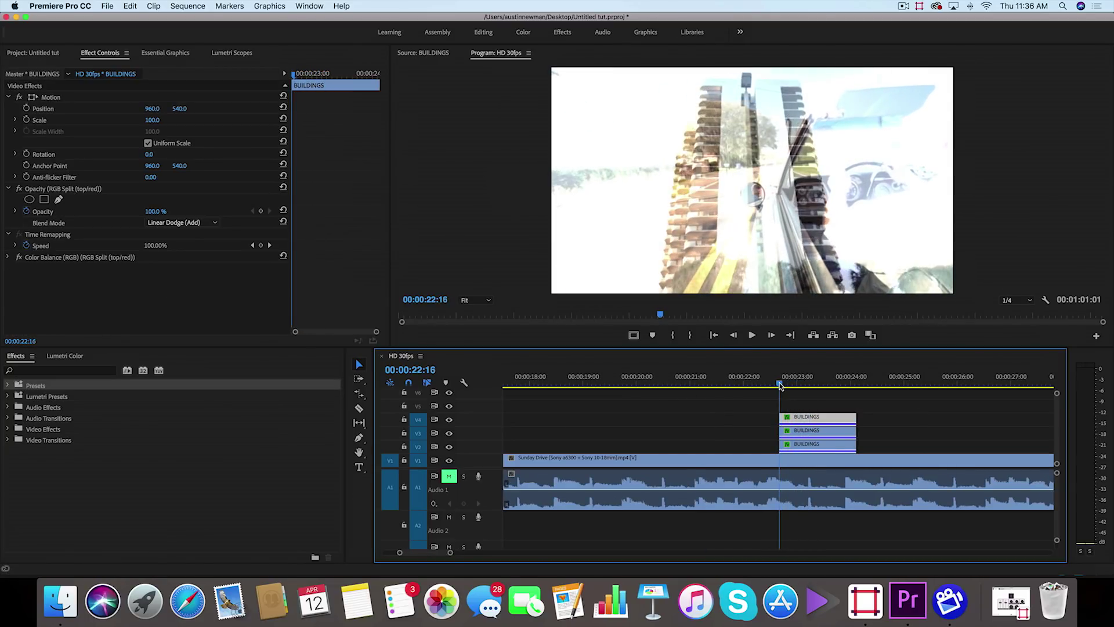
key(equal)
key(equal)
key(equal)
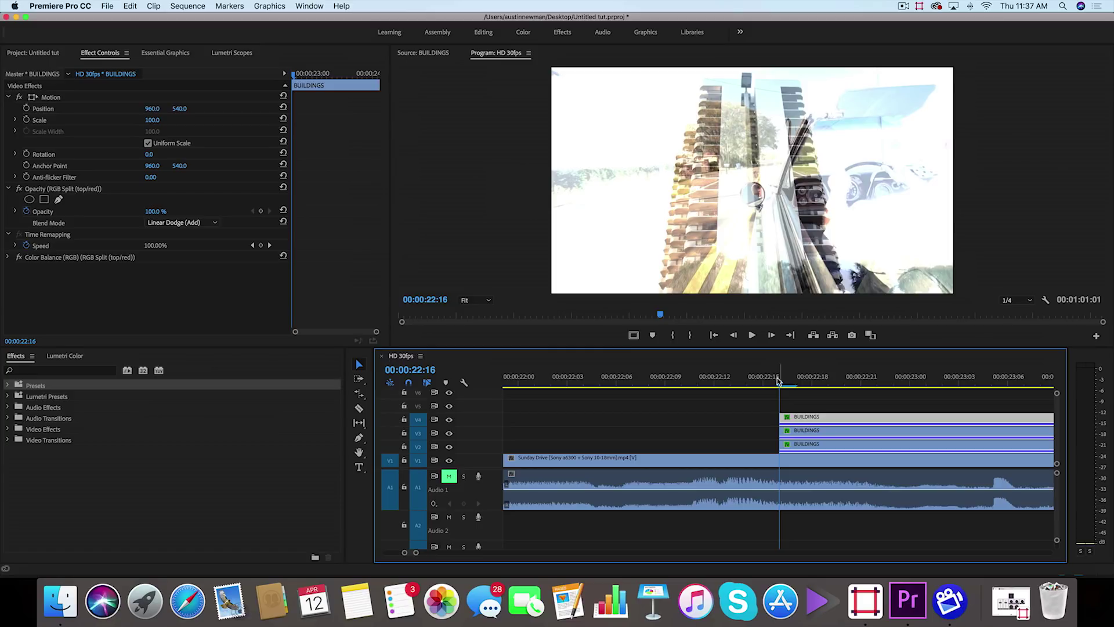
key(minus)
key(minus)
key(minus)
key(minus)
key(equal)
key(equal)
key(equal)
key(equal)
key(minus)
key(minus)
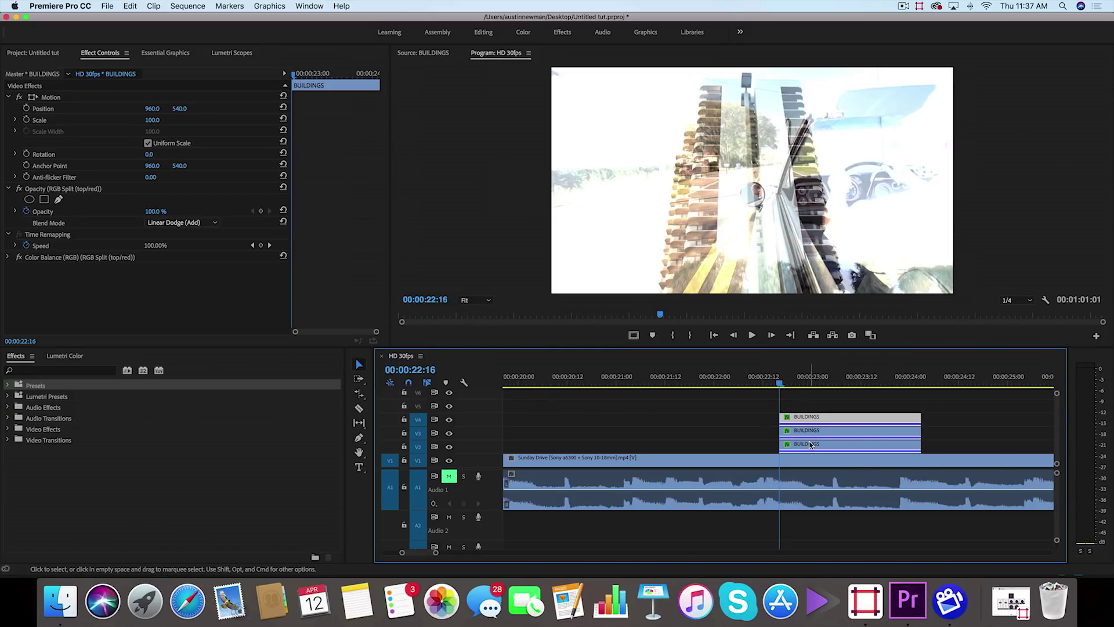
Step: Find the Transform distort effect and apply it to the BUILDINGS clip on V2
click(816, 445)
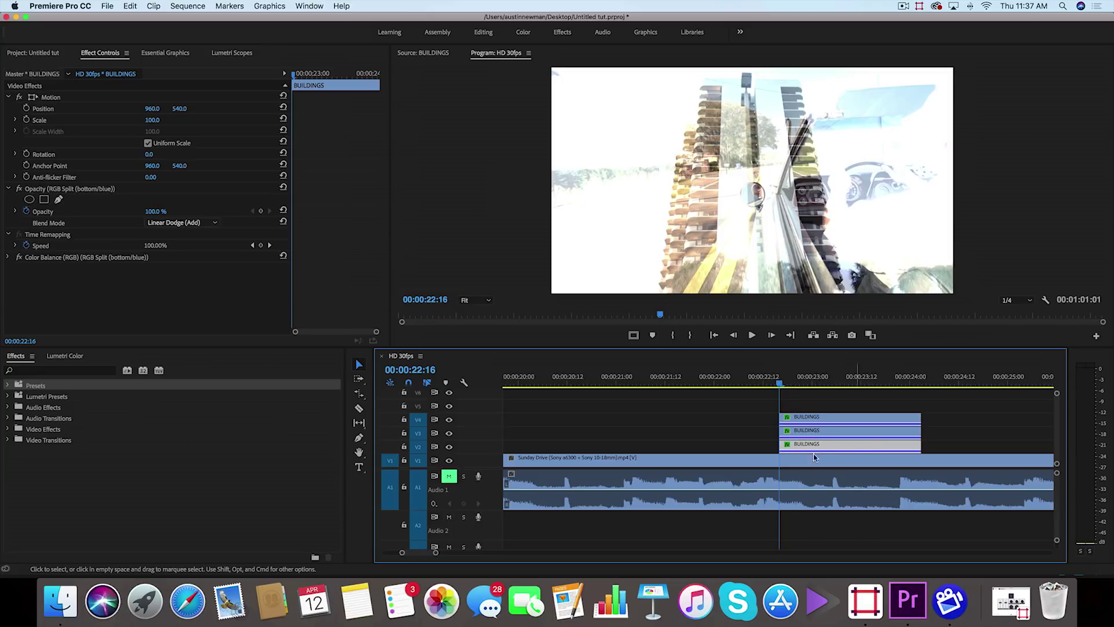
click(67, 370)
text(trans)
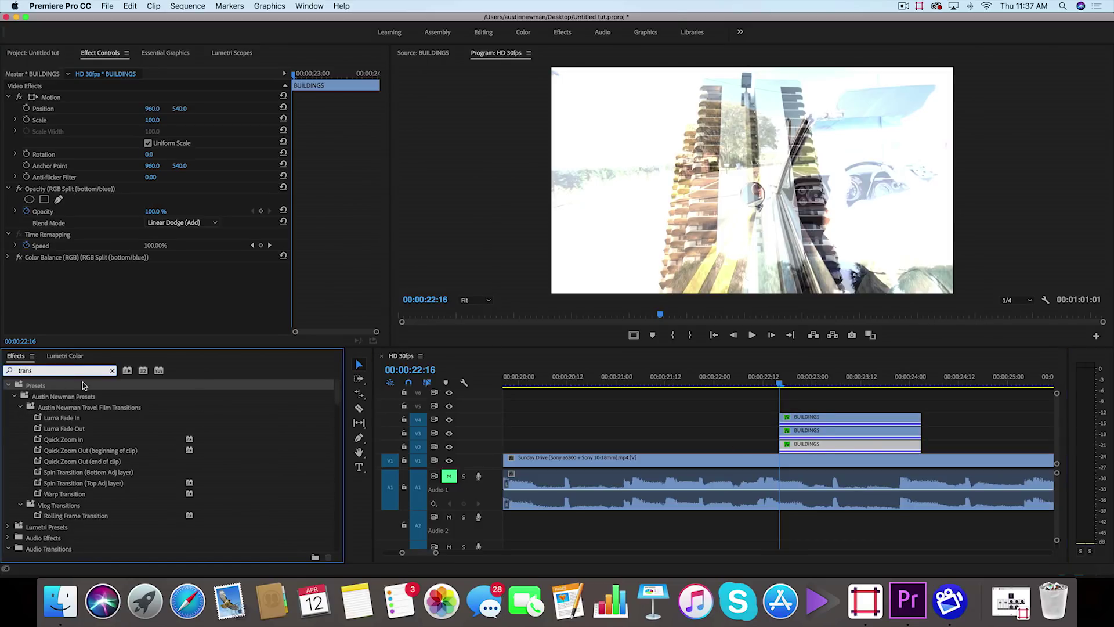
text(form)
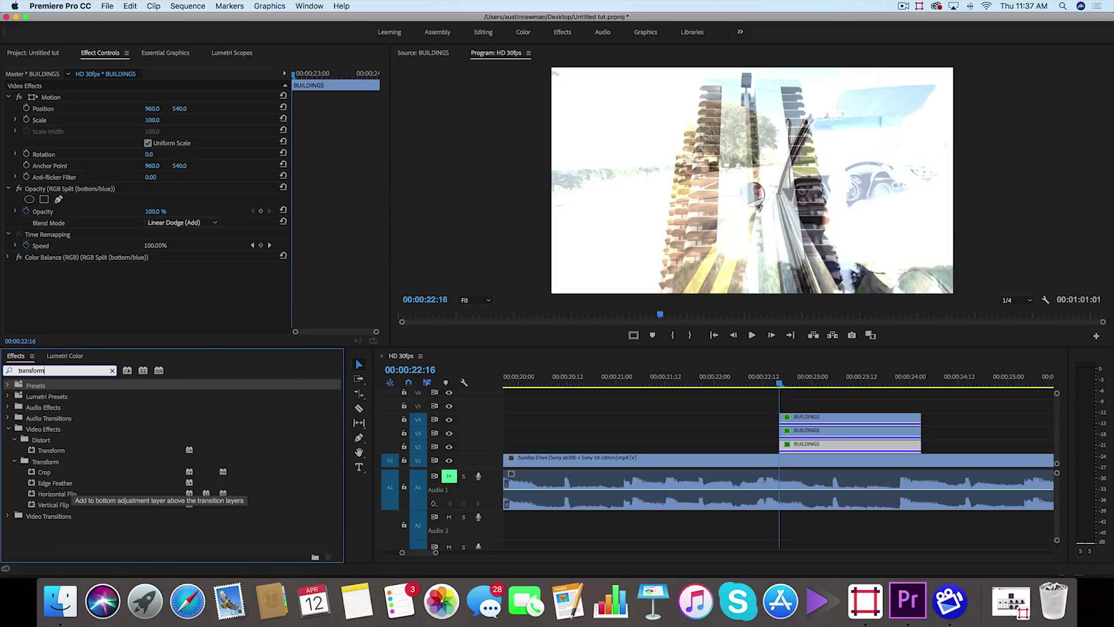
drag(35, 453, 820, 448)
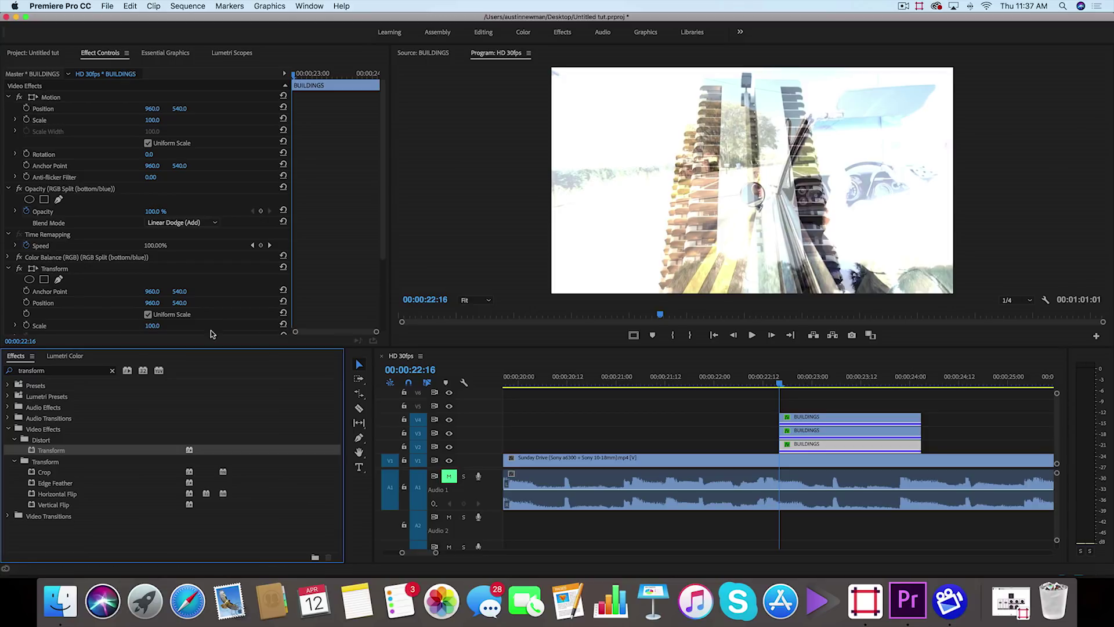
Step: Keyframe the Transform position at 00:00:22:16, and five frames on at 00:00:22:21 set its vertical value to -546
scroll(84, 309, down, 5)
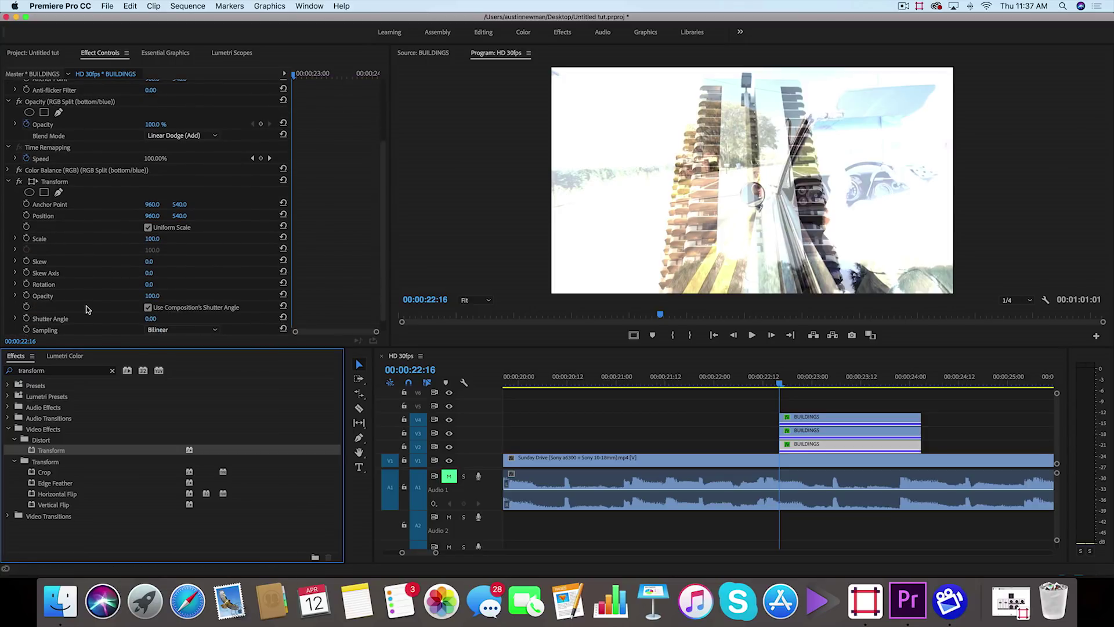
scroll(86, 310, down, 1)
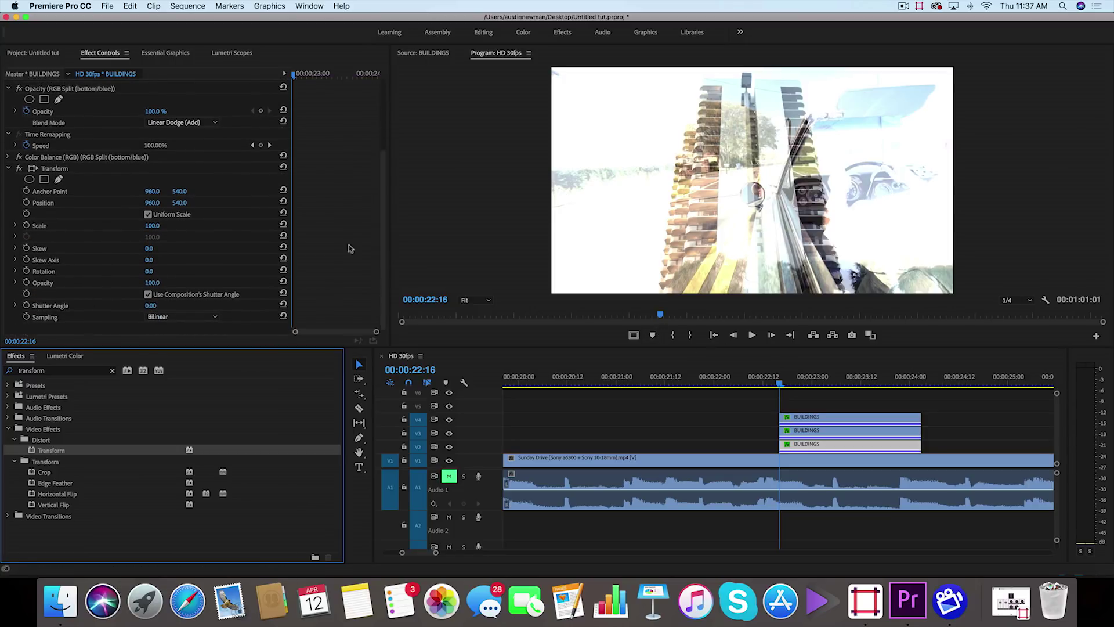
click(26, 202)
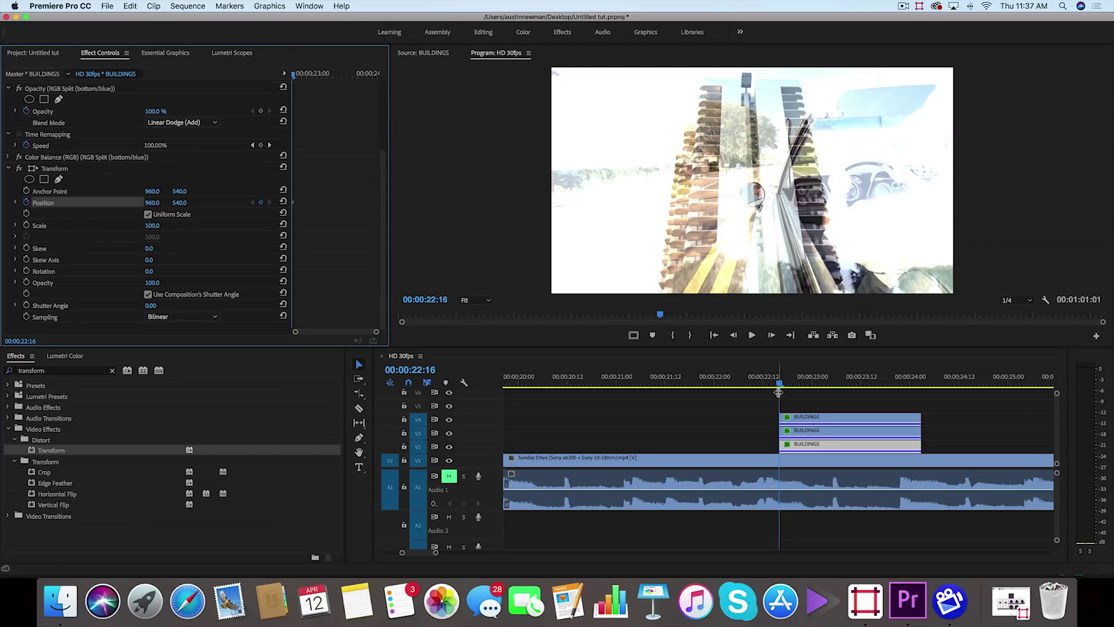
key(Right)
key(Right)
key(Right)
key(Right)
key(Right)
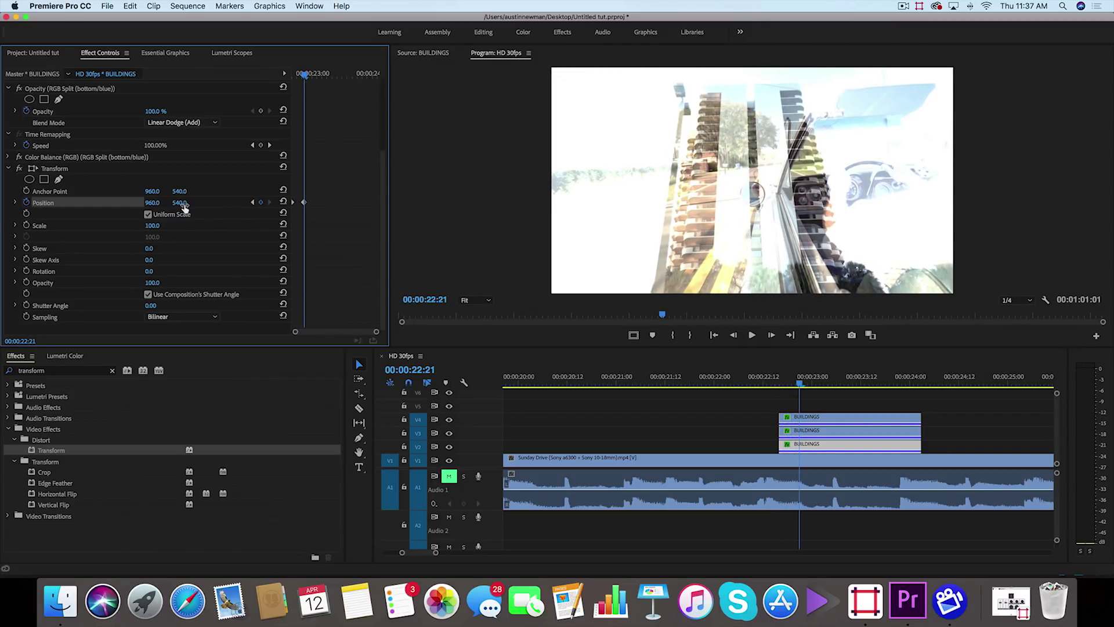
drag(180, 204, 0, 204)
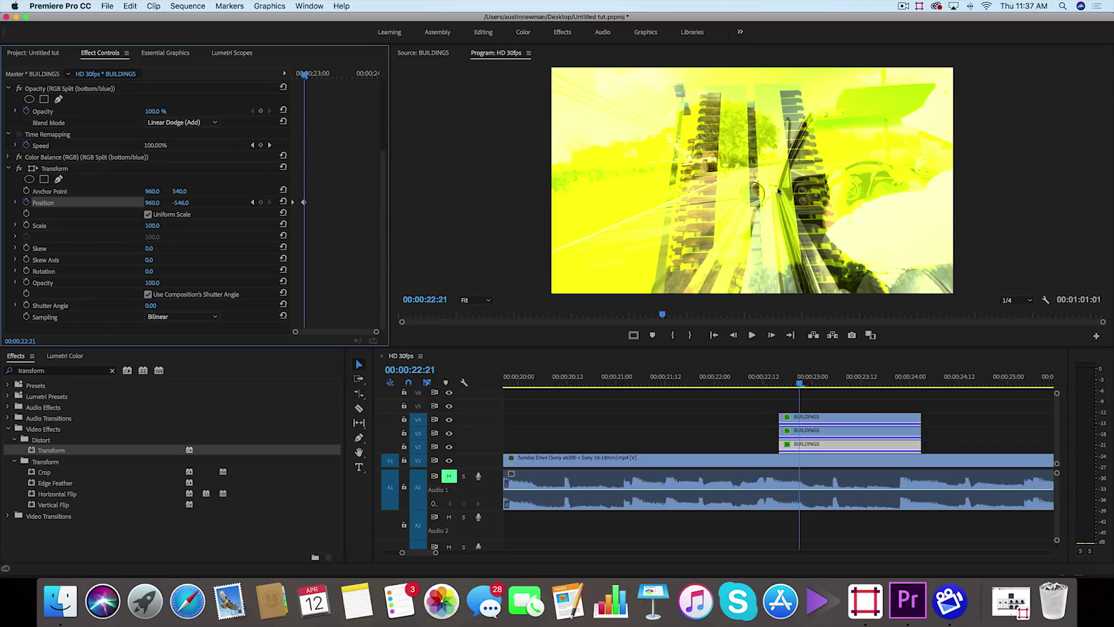
Step: Turn off the composition's shutter angle in the Transform effect and set the shutter angle to 180
click(159, 304)
text(180)
key(Return)
Step: Set the temporal interpolation of the Transform position keyframes to Bezier
click(304, 203)
right_click(305, 204)
mouse_move(344, 297)
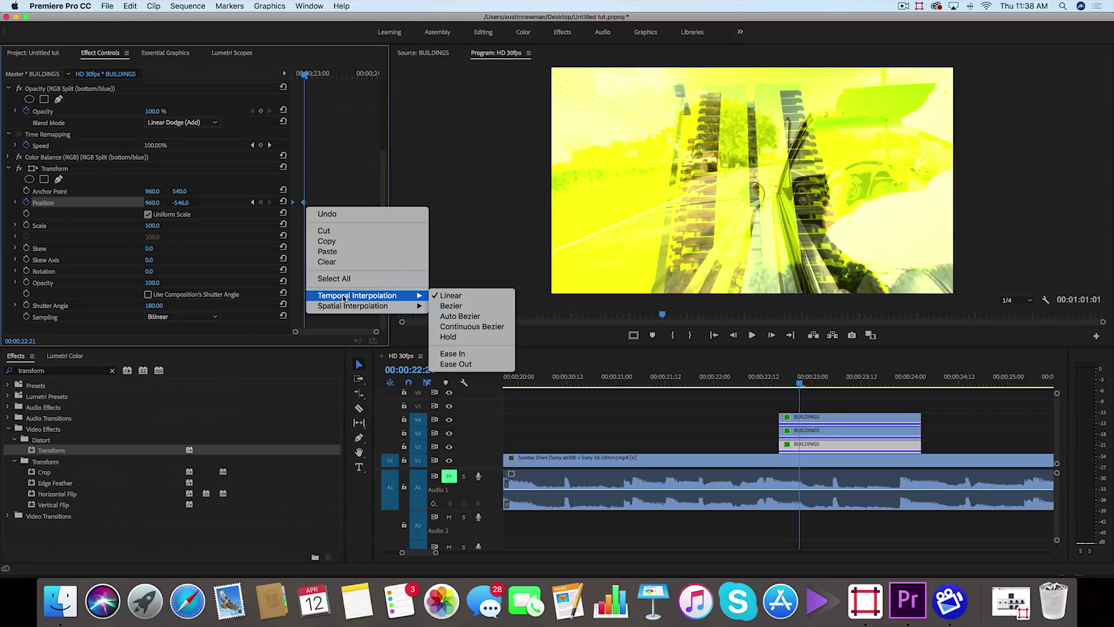
click(452, 306)
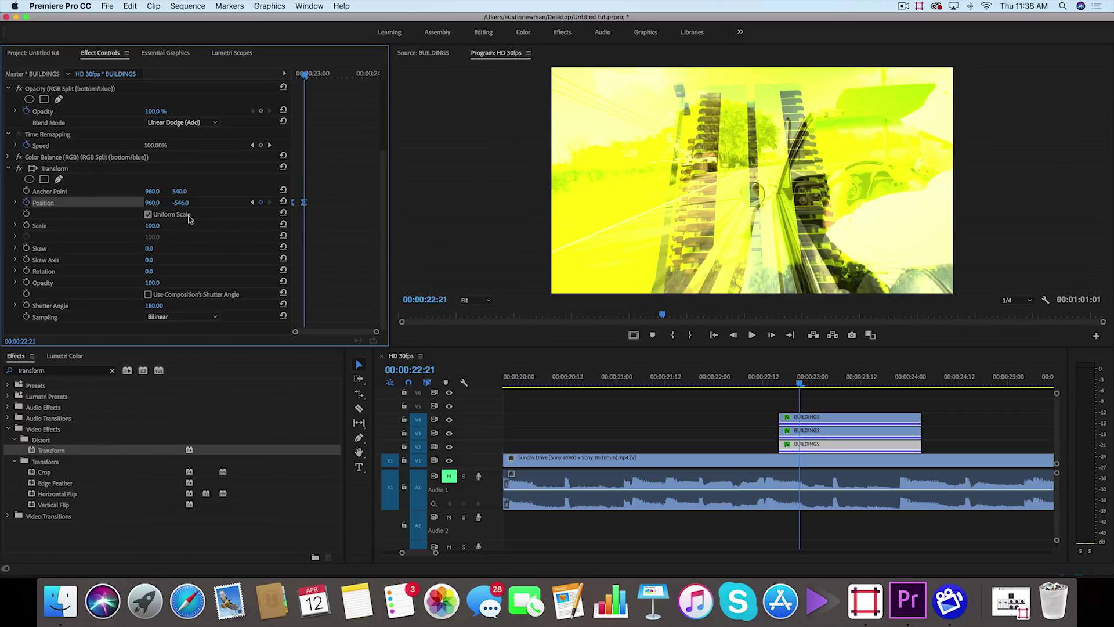
Step: Shape the position velocity curve so the movement peaks right after the first keyframe and eases into the second
click(14, 203)
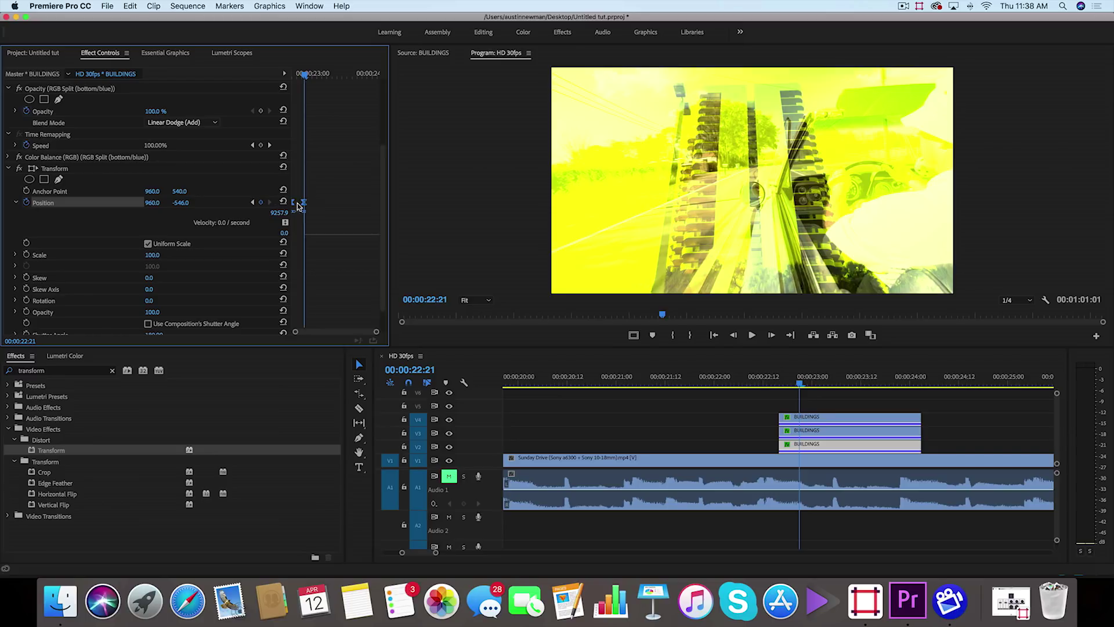
key(=)
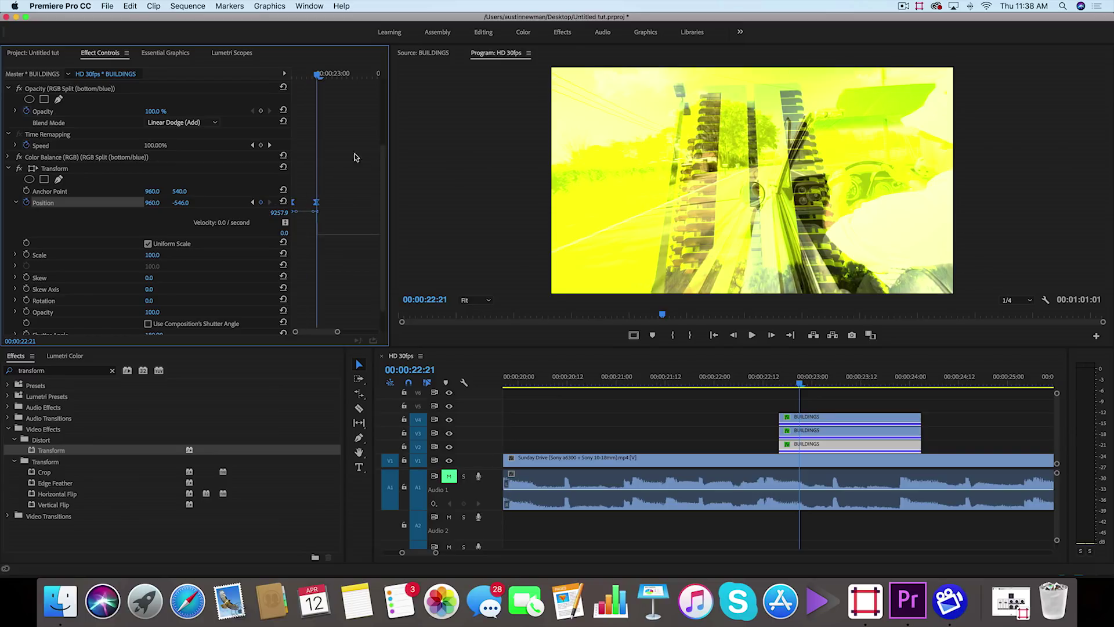
drag(314, 216, 295, 236)
click(317, 203)
drag(314, 235, 292, 235)
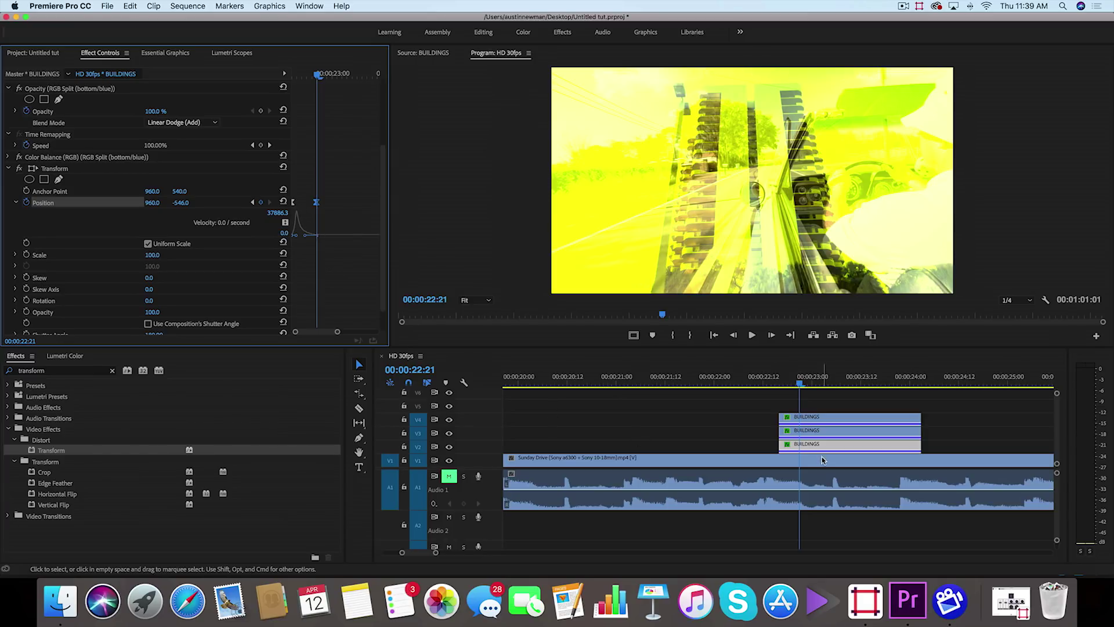
Step: Copy the Transform effect from the V2 BUILDINGS clip onto the BUILDINGS clips on V3 and V4
click(58, 169)
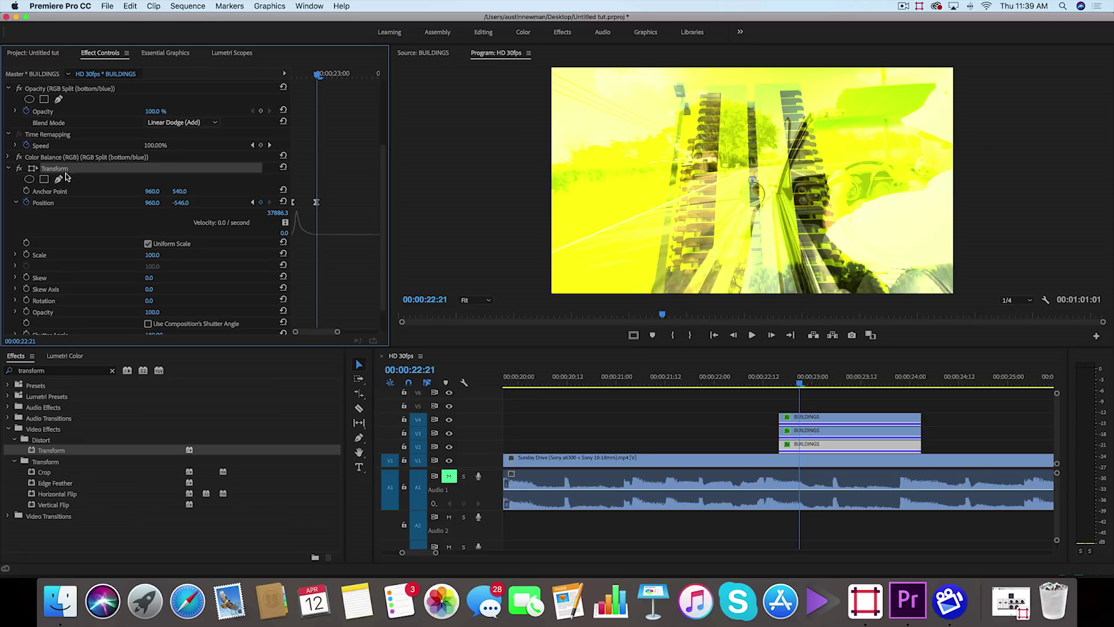
key(super+c)
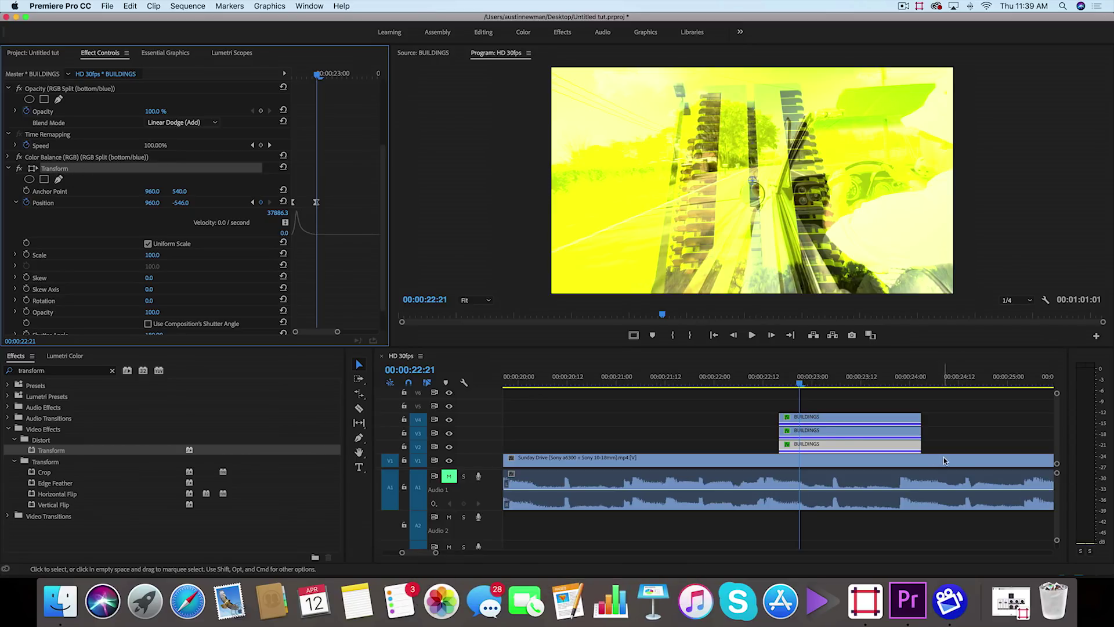
click(820, 433)
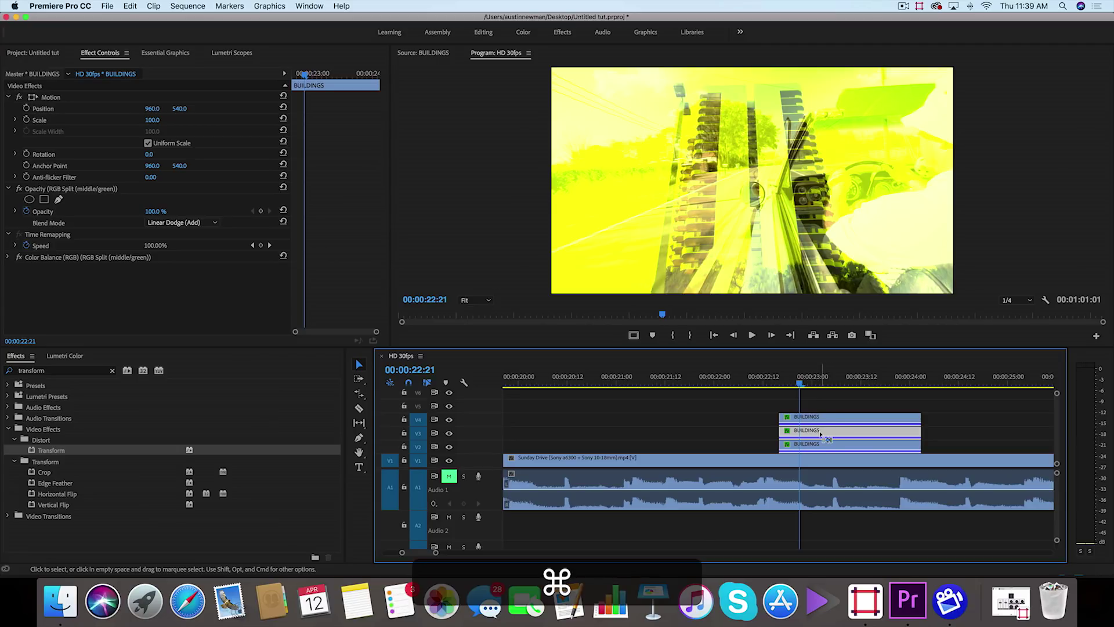
key(super+v)
click(818, 420)
key(super+v)
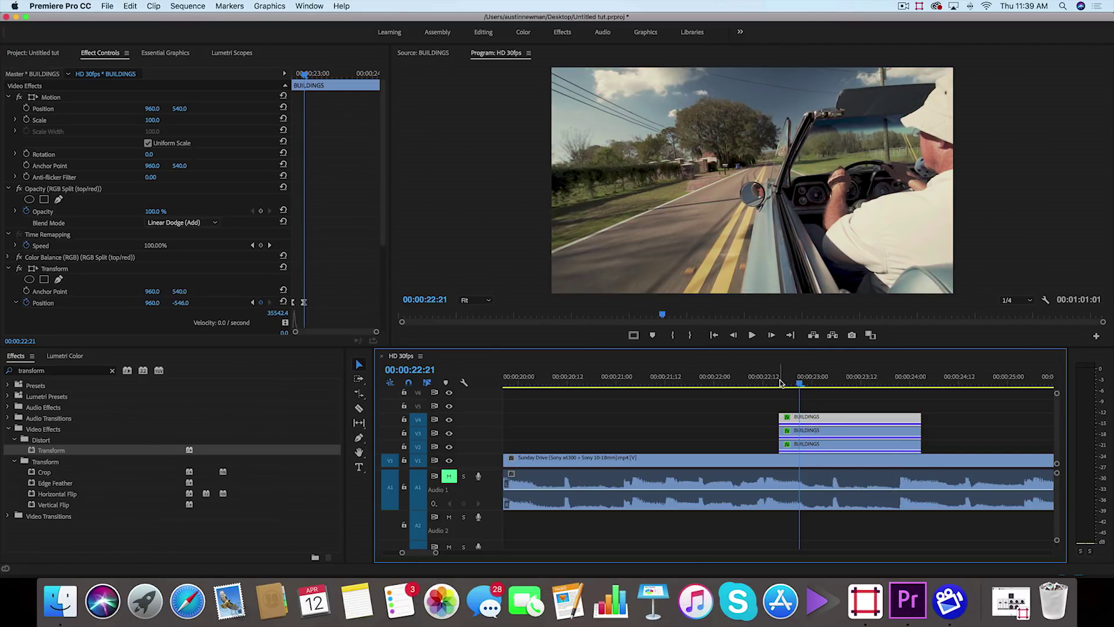
Step: Play the BUILDINGS transition from 00:00:22:16 to review the upward slide
click(779, 381)
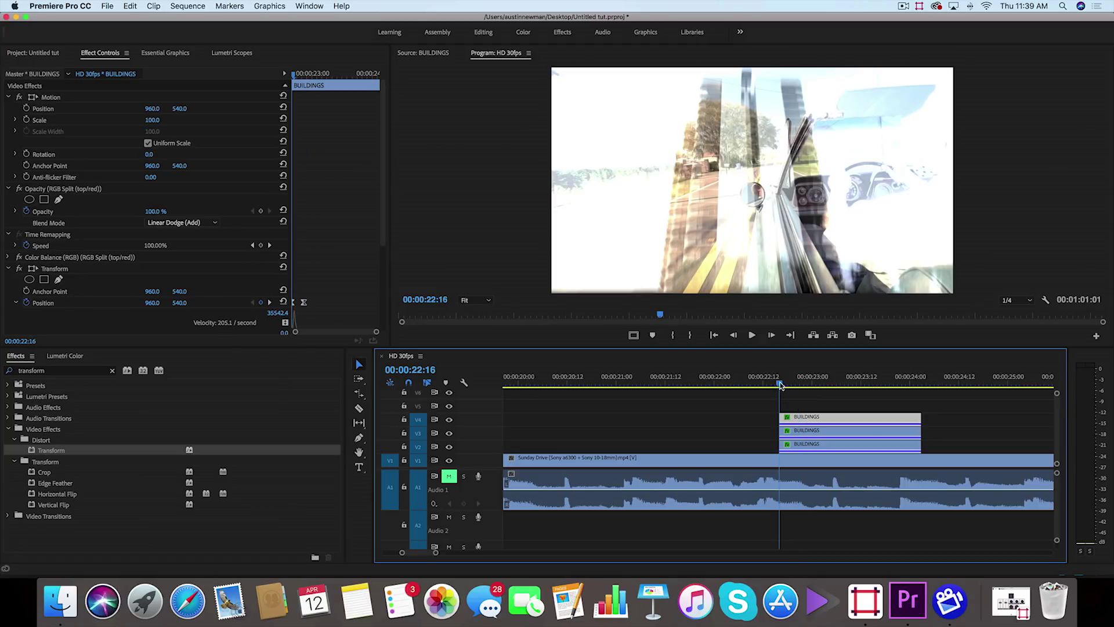
key(space)
key(space)
Step: Split the Sunday Drive clip on V1 at 00:00:22:16, where the BUILDINGS clips start
click(779, 380)
click(778, 463)
key(c)
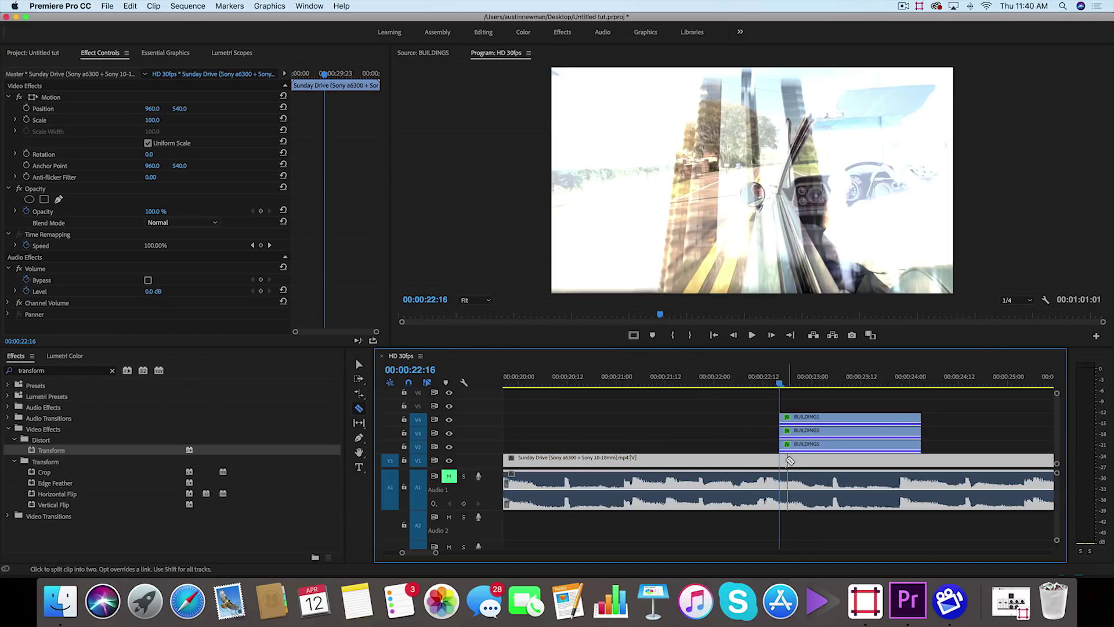
click(780, 464)
key(v)
Step: Set the opacity of the second part of the Sunday Drive clip to 0% and advance the playhead to 00:00:22:18
click(795, 466)
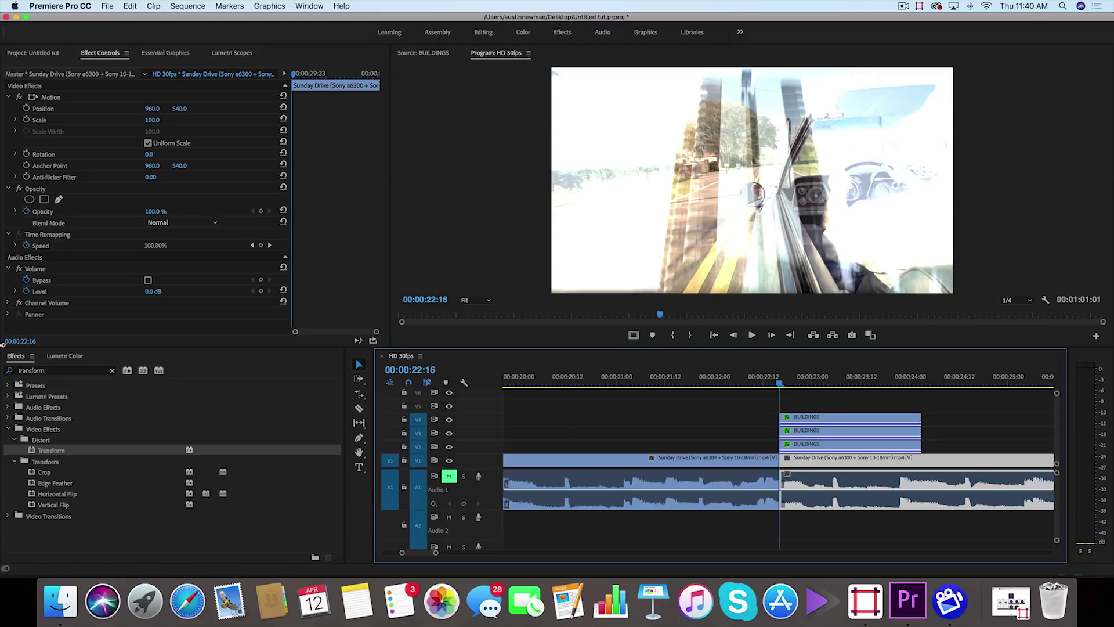
click(155, 212)
text(0)
key(Return)
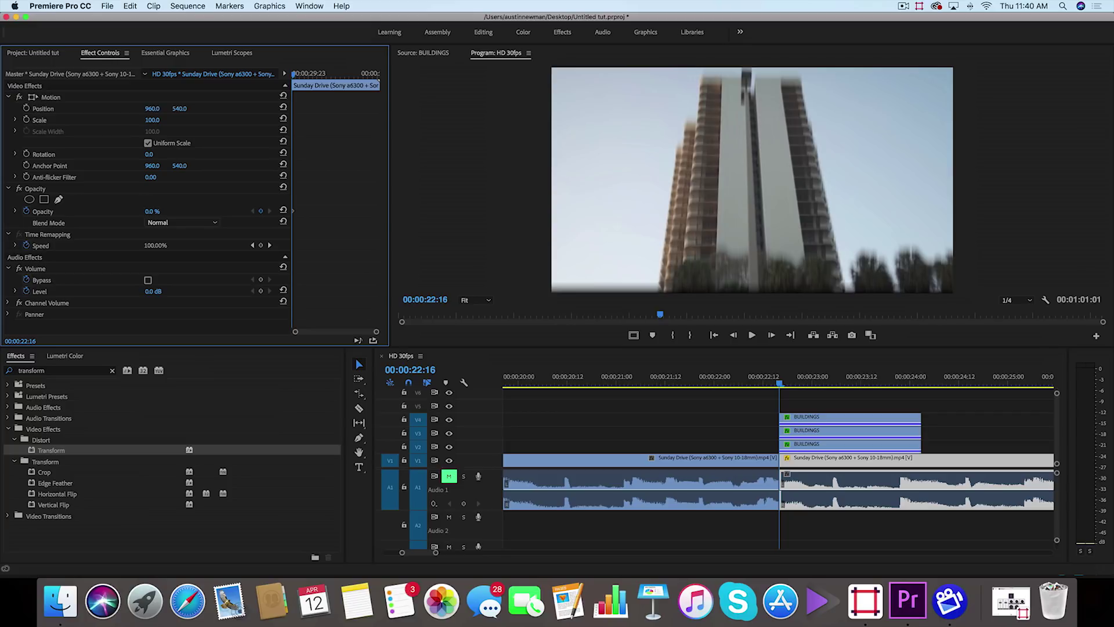
key(Right)
key(Right)
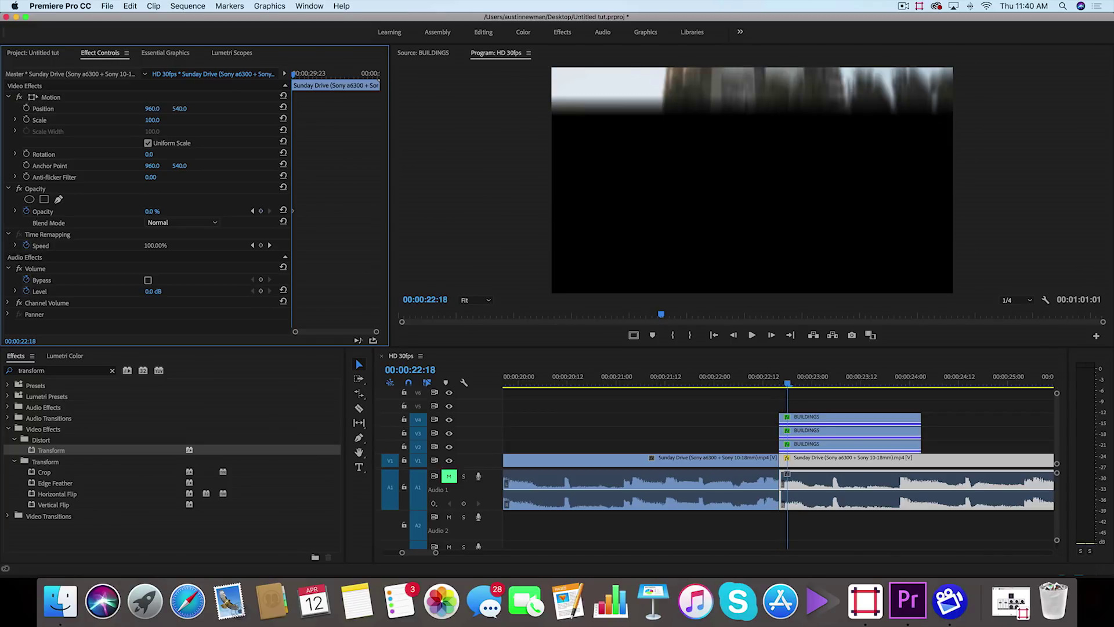
Step: Set the opacity of the second part of the Sunday Drive clip on V1 to 100%
click(159, 210)
text(100)
key(Return)
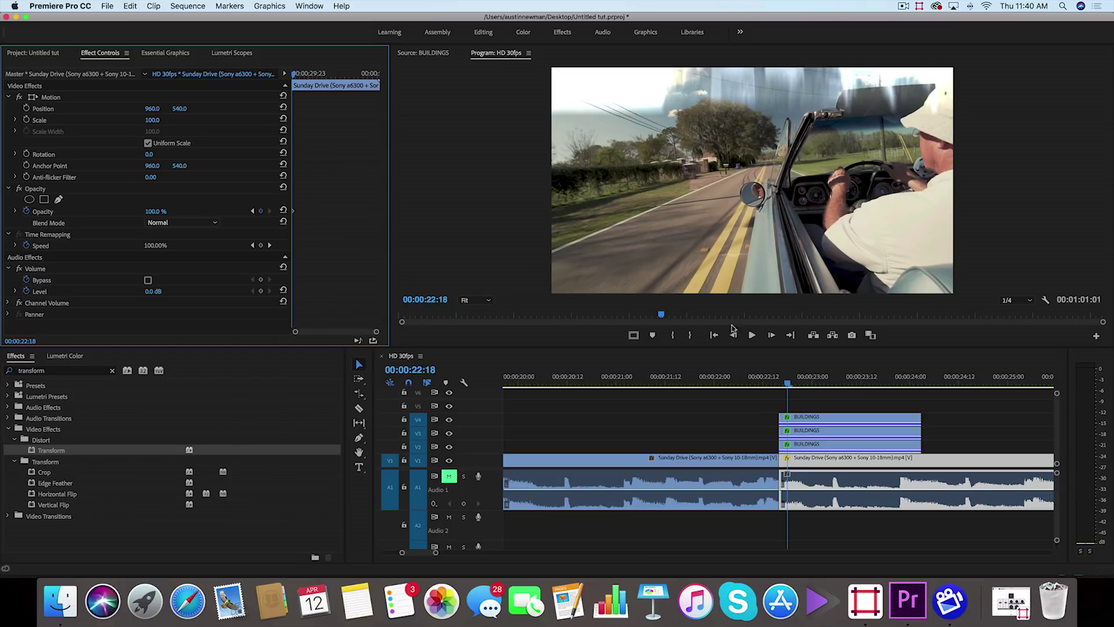
Step: Play the BUILDINGS slide transition from 00:00:22:16 and review it again closer up, starting one frame earlier at 00:00:22:15
click(779, 381)
key(space)
click(782, 381)
drag(781, 379, 780, 381)
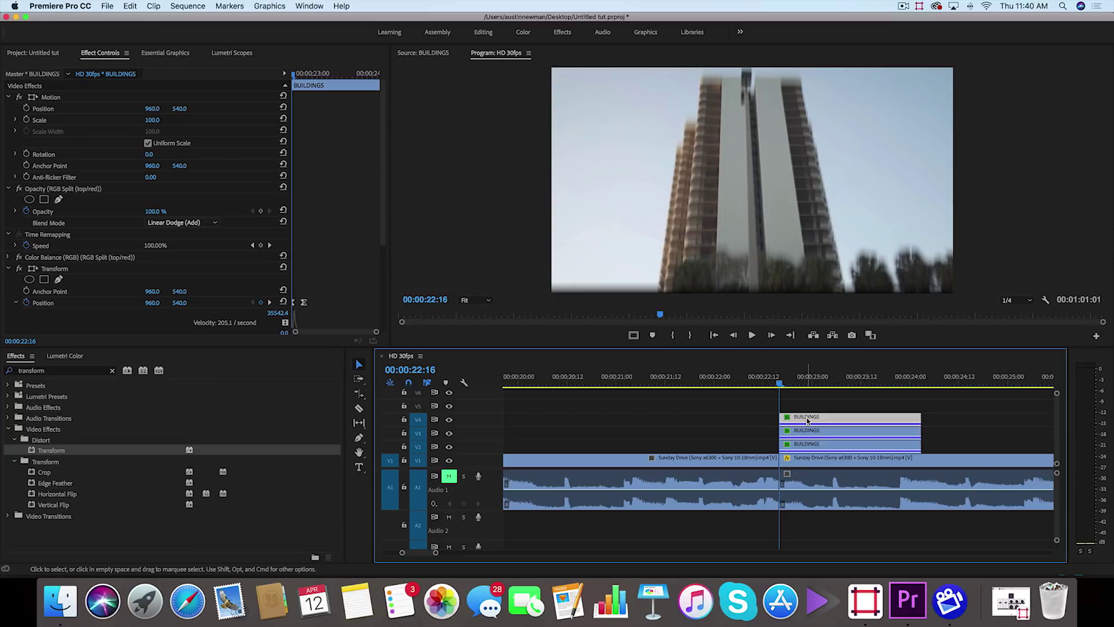
key(=)
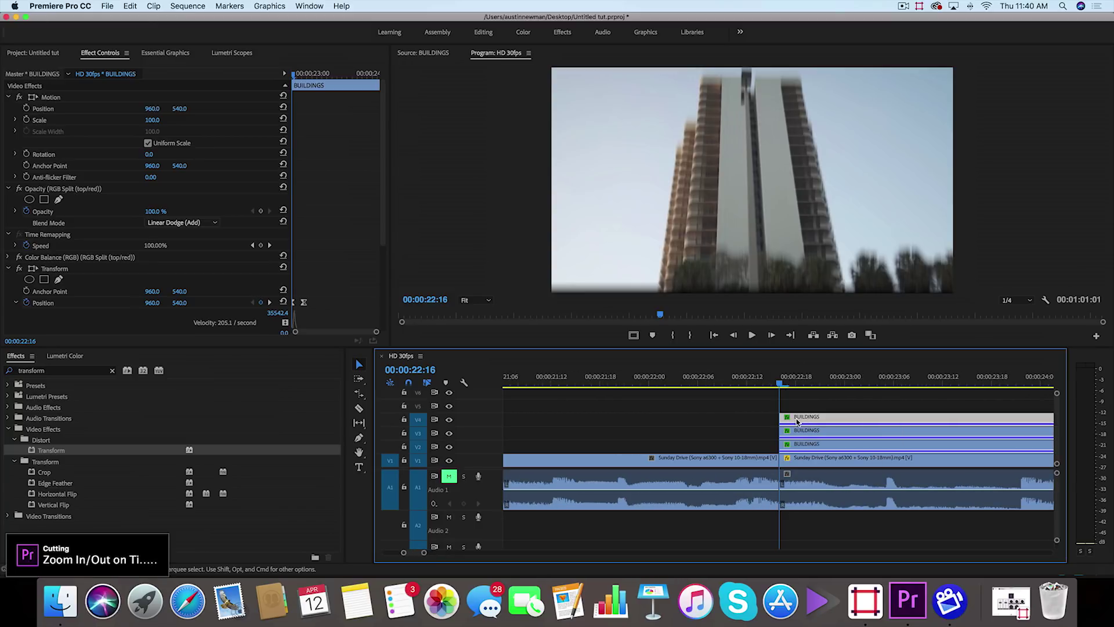
drag(818, 420, 786, 433)
click(802, 434)
drag(781, 385, 773, 385)
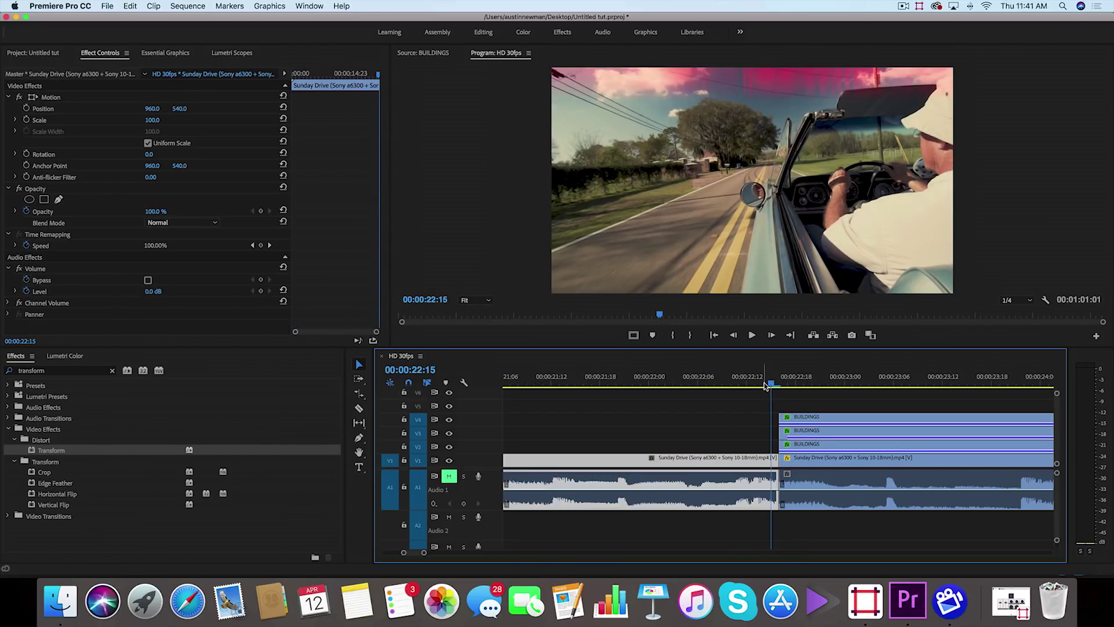
key(space)
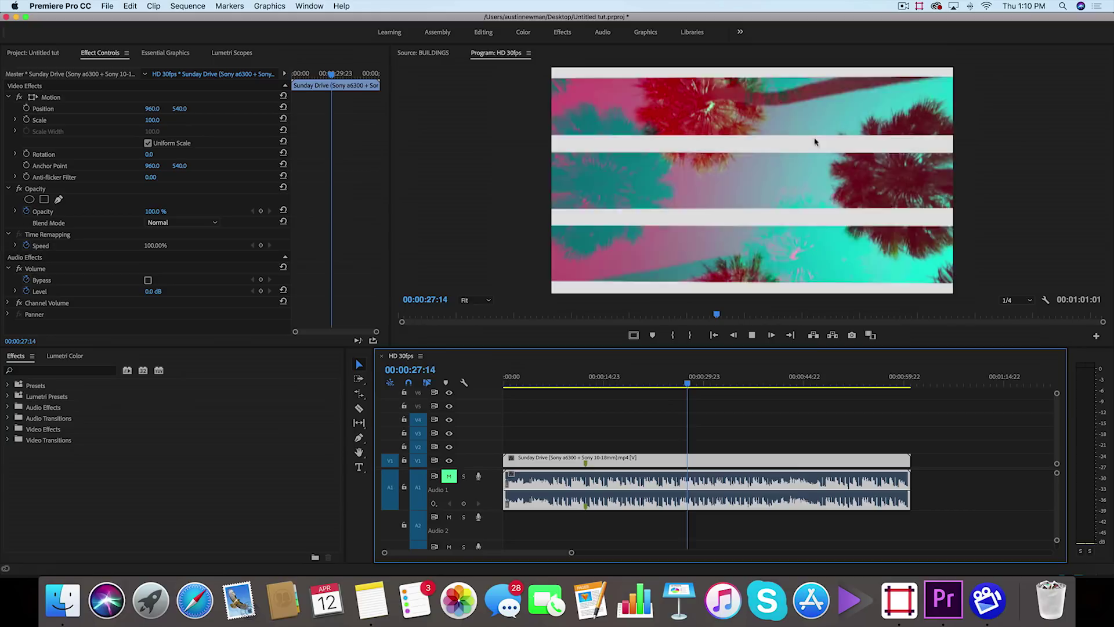
Step: Scrub through the stacked PALMS OVERHEAD clips and play them from about 00:01:31:00 to 00:01:32:01
key(space)
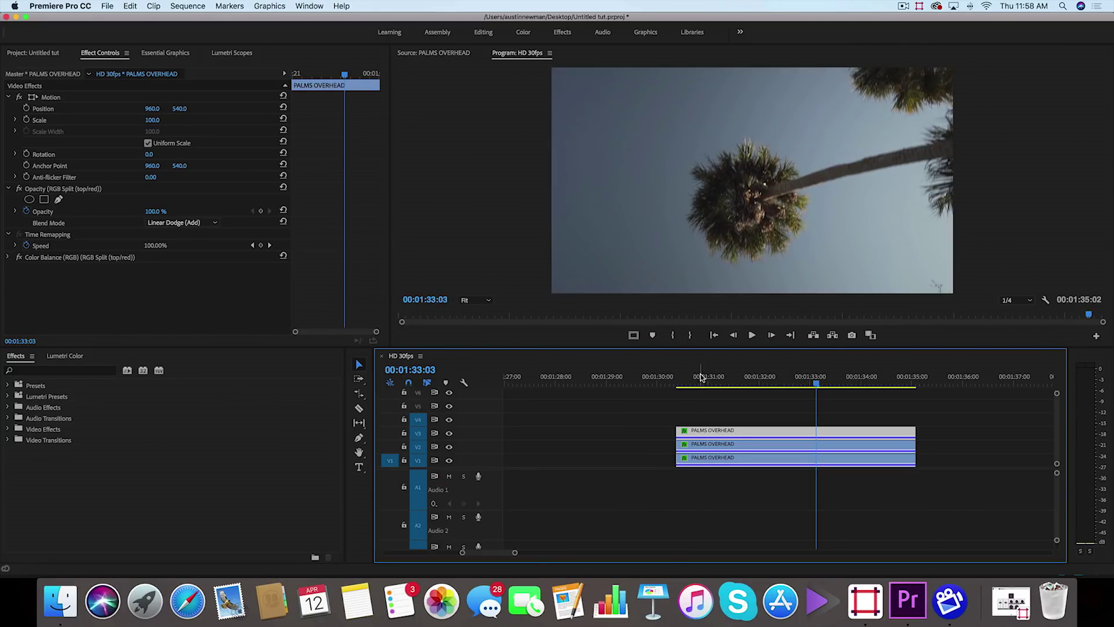
click(776, 379)
mouse_move(790, 381)
mouse_down()
mouse_move(813, 381)
mouse_move(714, 382)
mouse_move(807, 383)
mouse_up()
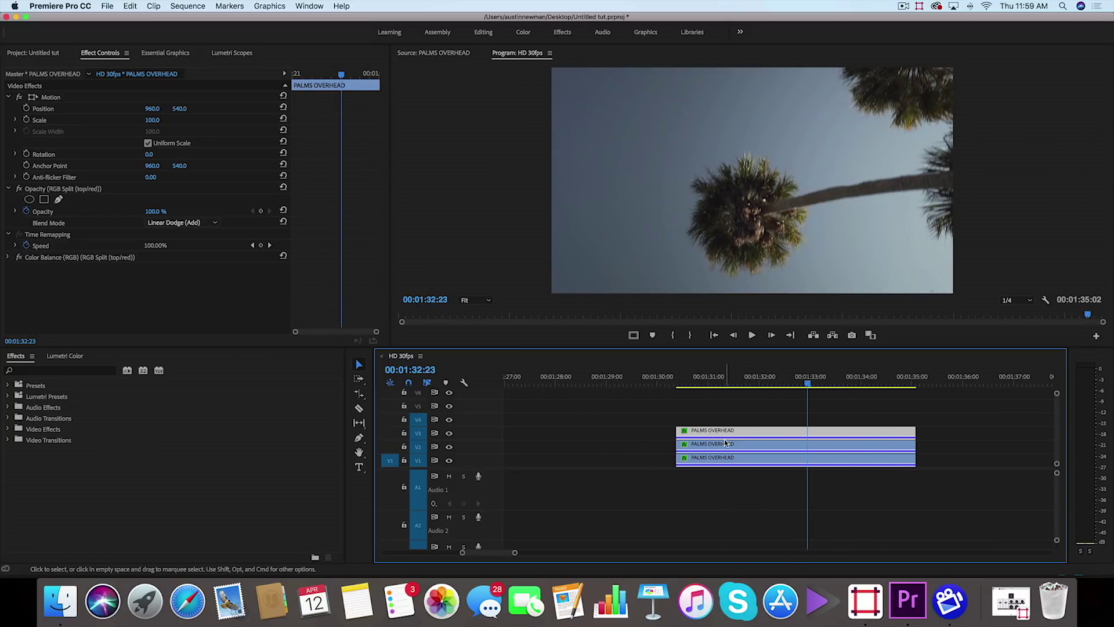
click(709, 376)
key(space)
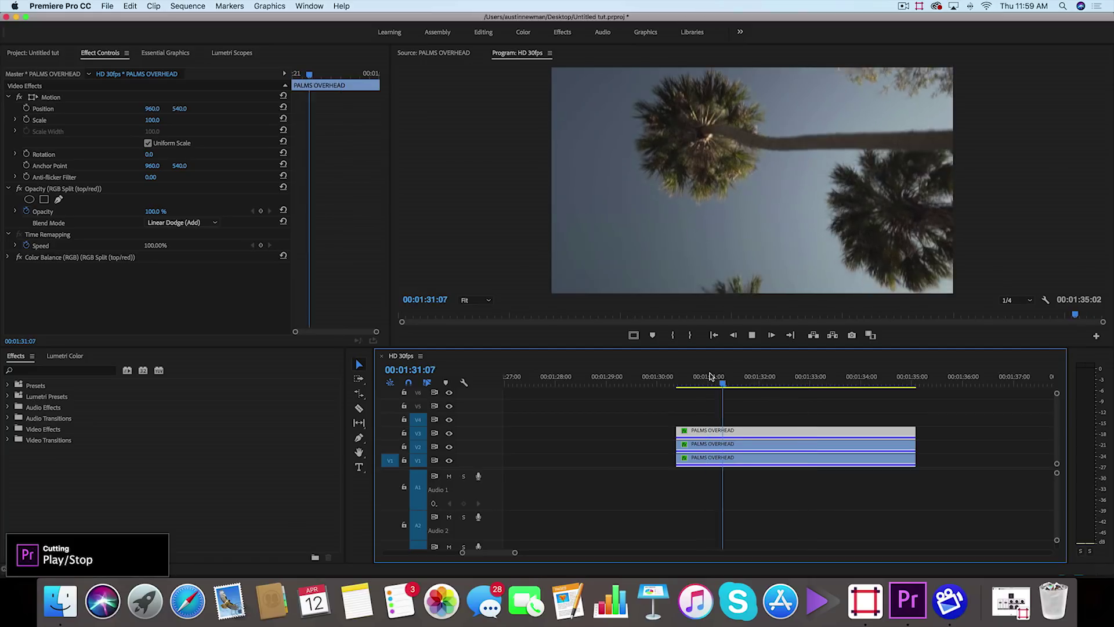
key(space)
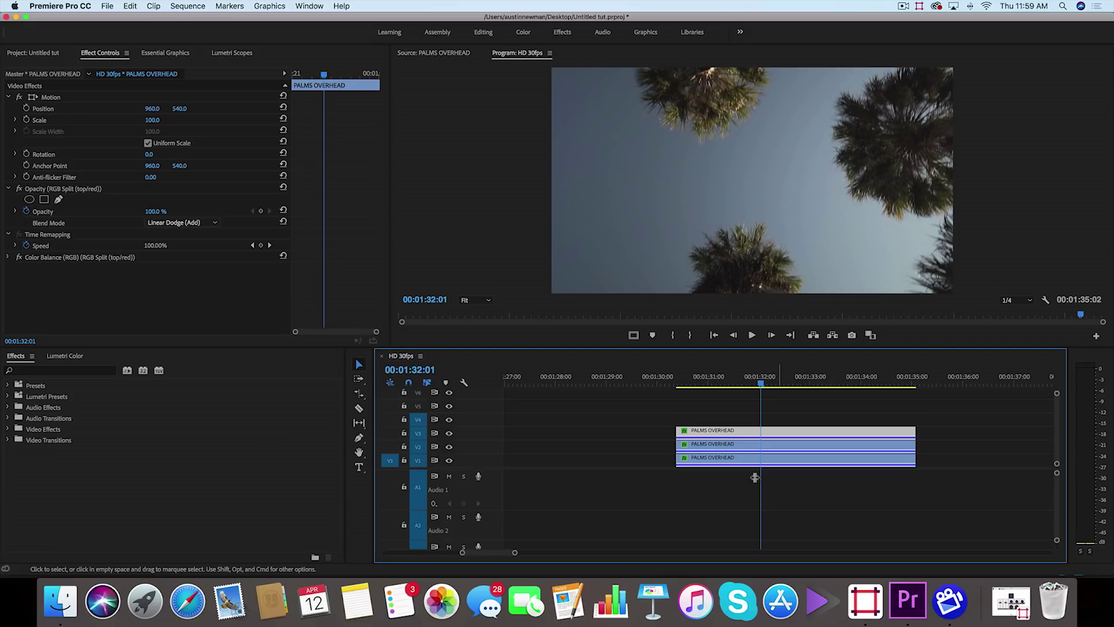
Step: Find the Horizontal Flip effect and apply it to the PALMS OVERHEAD clip on V3
click(61, 371)
text(hori)
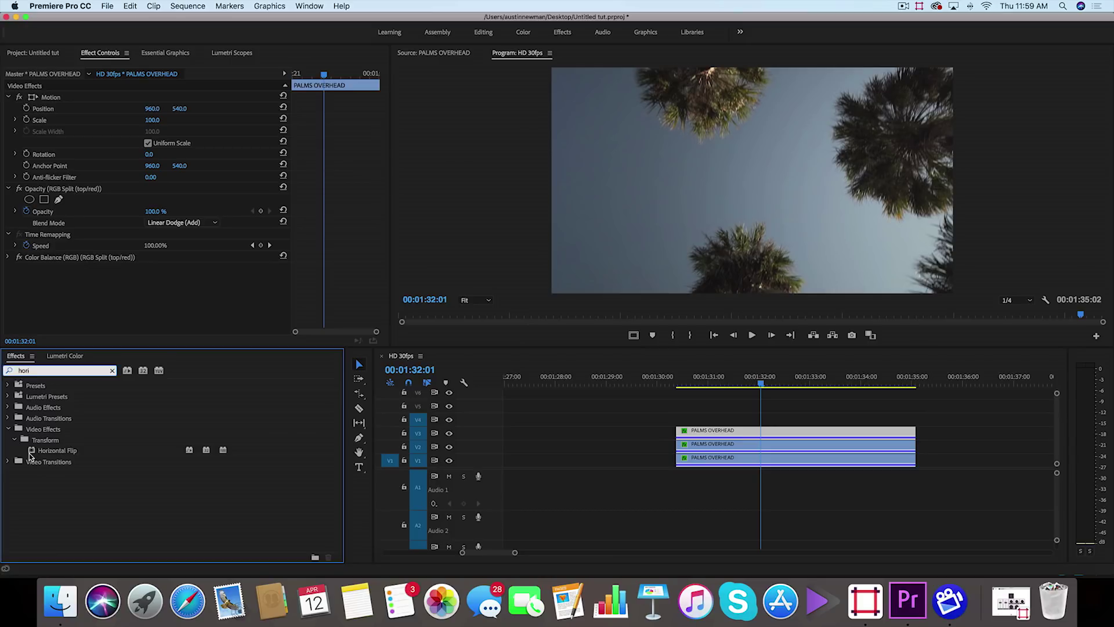
drag(30, 456, 730, 431)
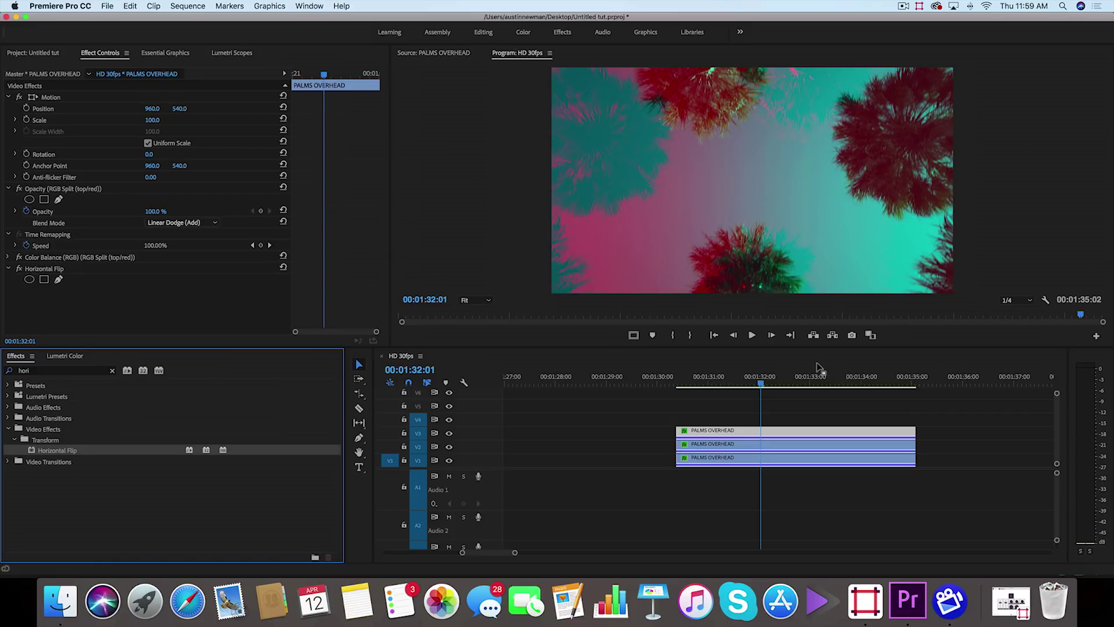
Step: Rate-stretch the V3 PALMS OVERHEAD clip to 144.87% speed, and trim the V1 and V2 clips to the same end point
key(r)
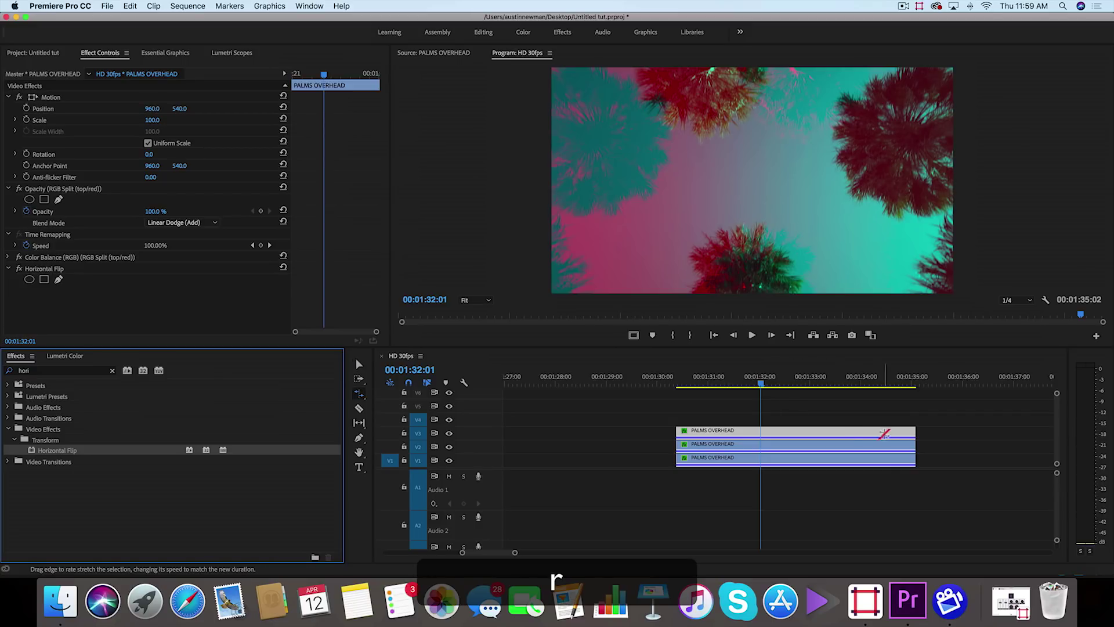
drag(912, 431, 840, 433)
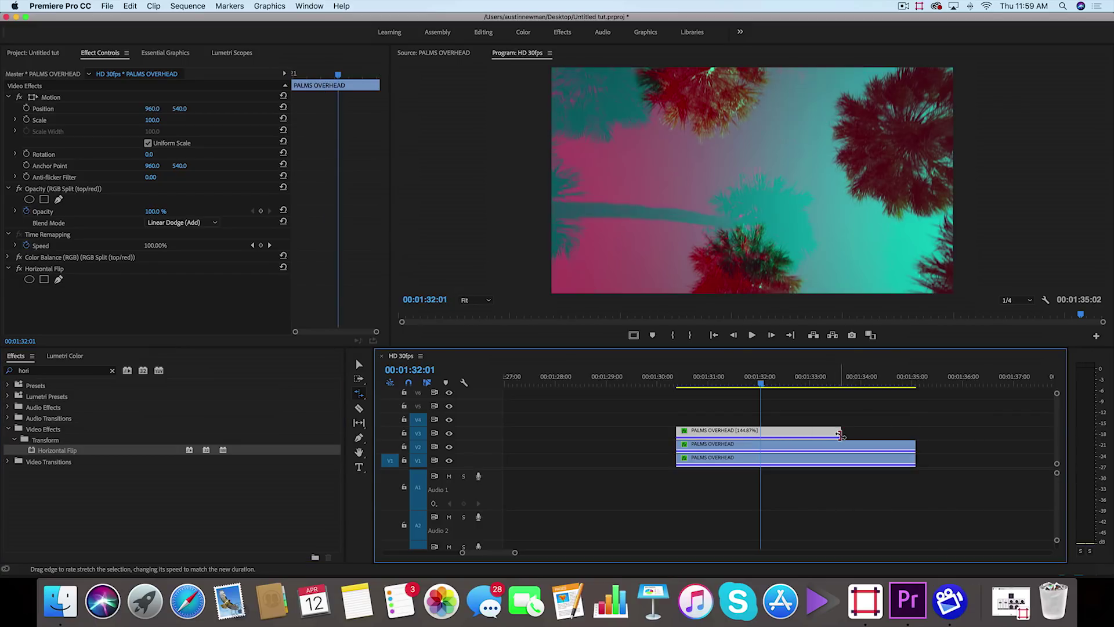
key(v)
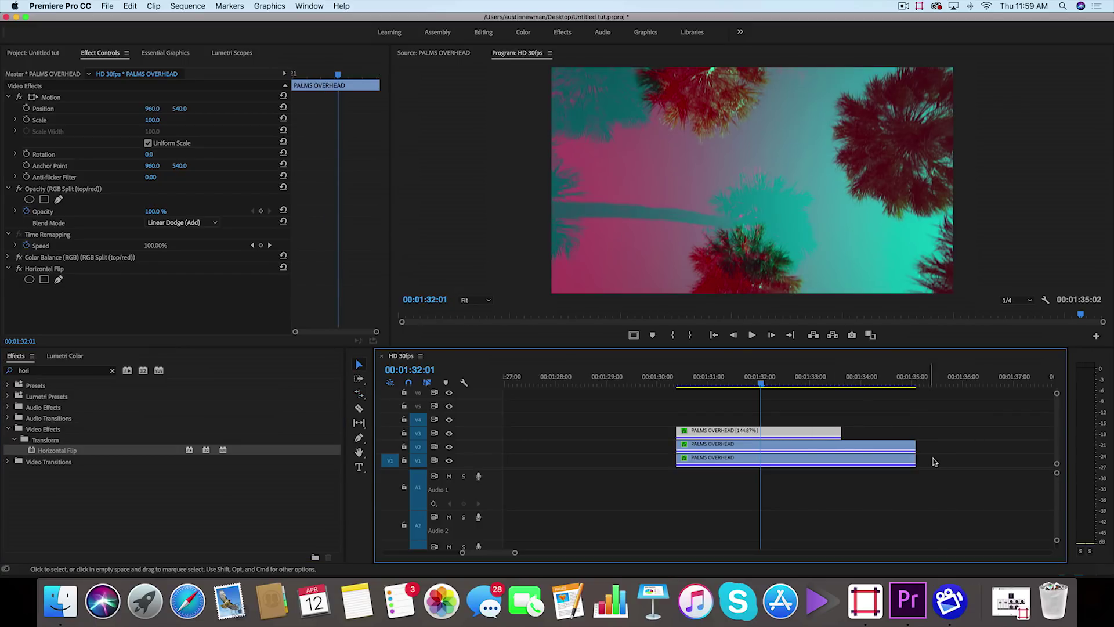
drag(937, 464, 841, 449)
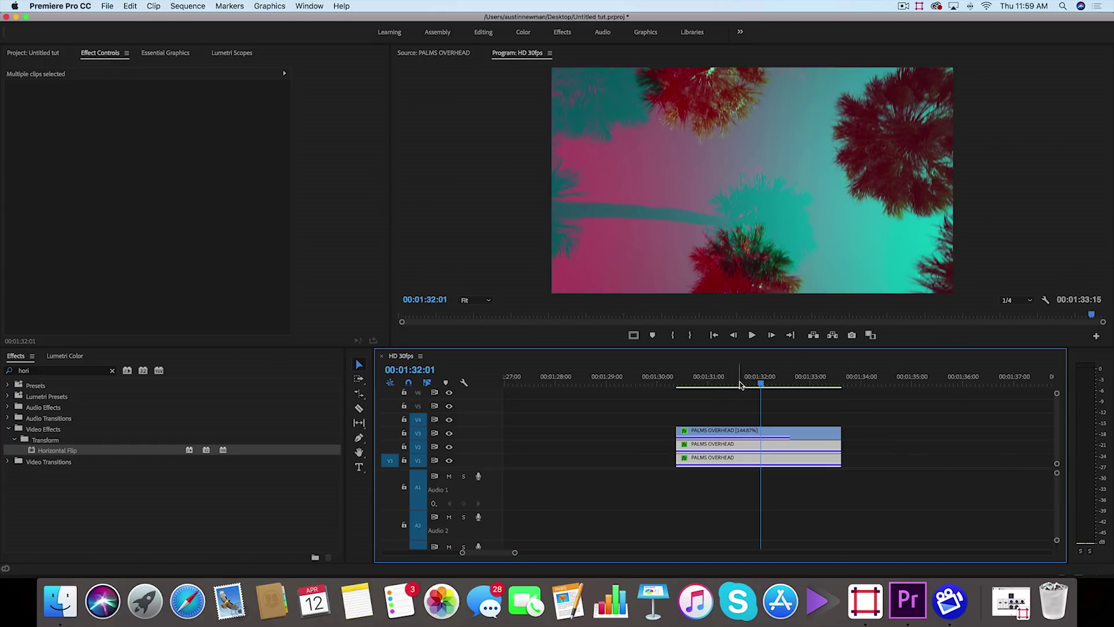
click(711, 381)
key(space)
key(space)
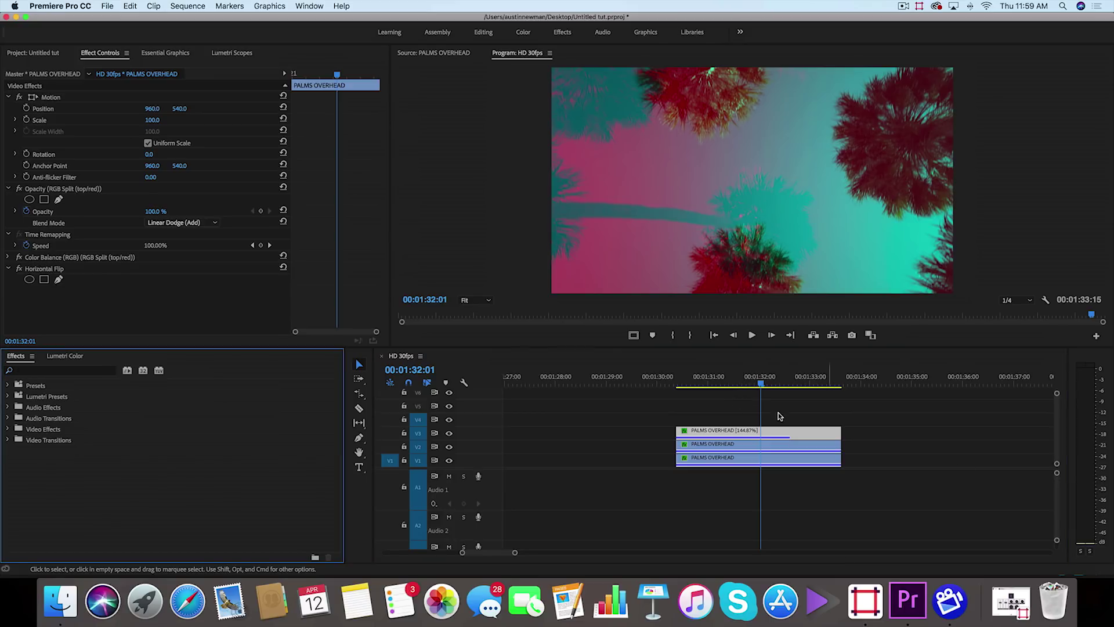
Step: Nest the three stacked PALMS OVERHEAD clips into one sequence, keeping the default name Nested Sequence 31
drag(714, 416, 732, 462)
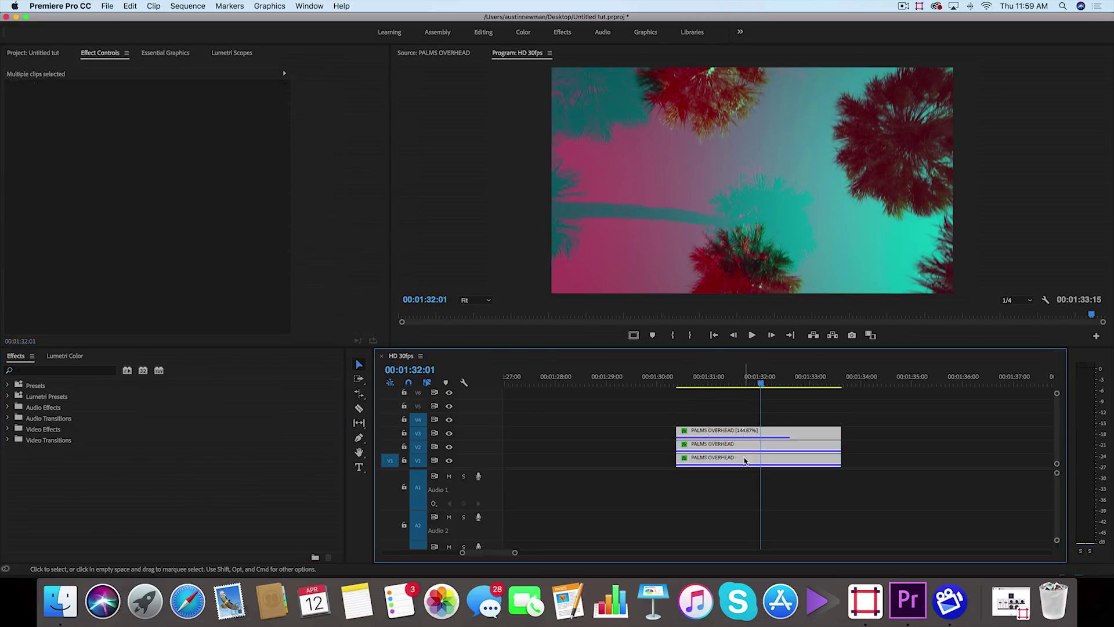
right_click(729, 454)
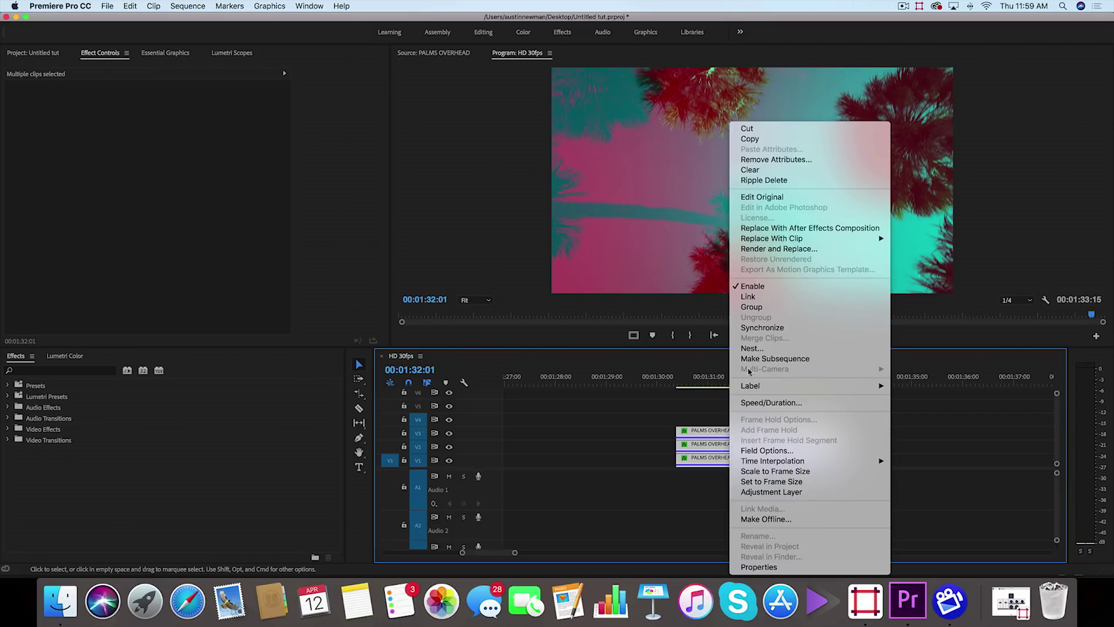
click(754, 348)
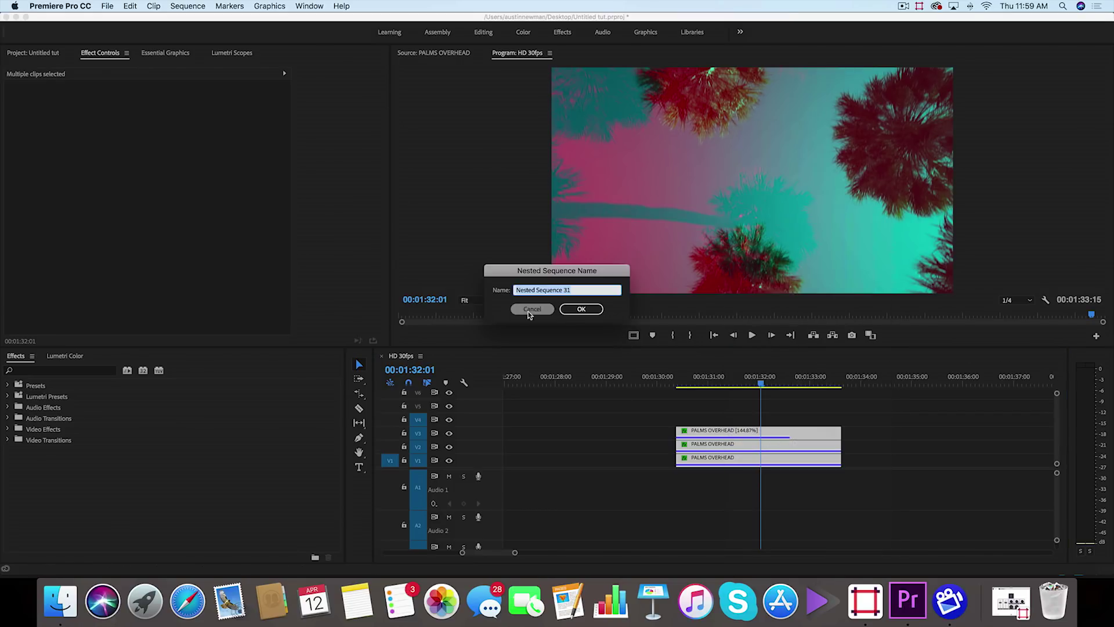
click(581, 309)
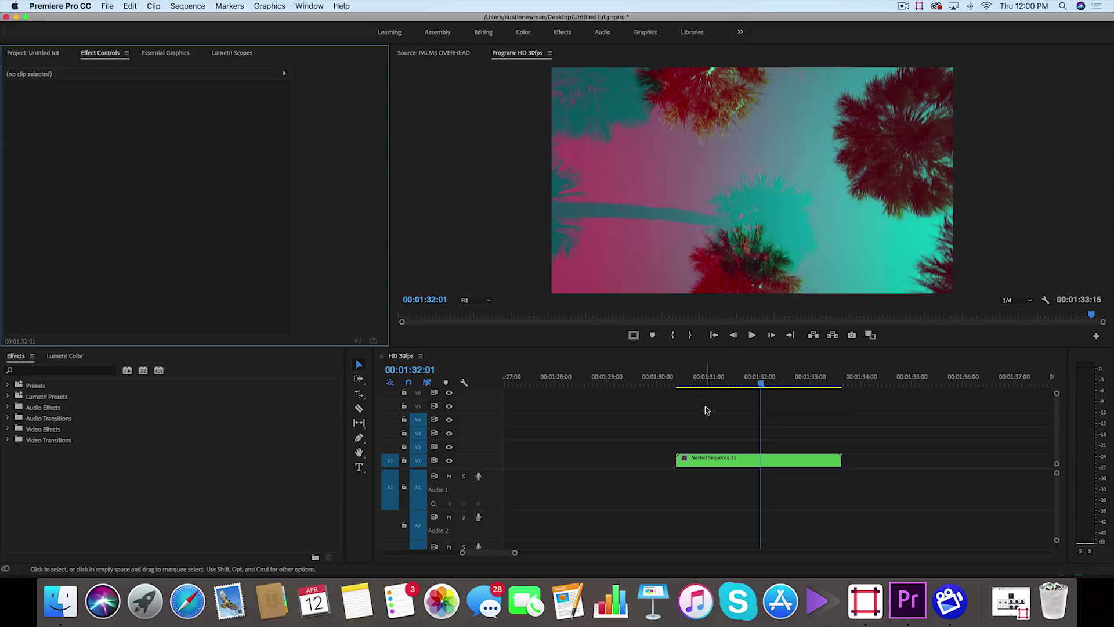
Step: Place the playhead at 00:01:31:20 and move Nested Sequence 31 up to track V2
mouse_move(754, 383)
mouse_down()
mouse_move(706, 384)
mouse_move(750, 383)
mouse_up()
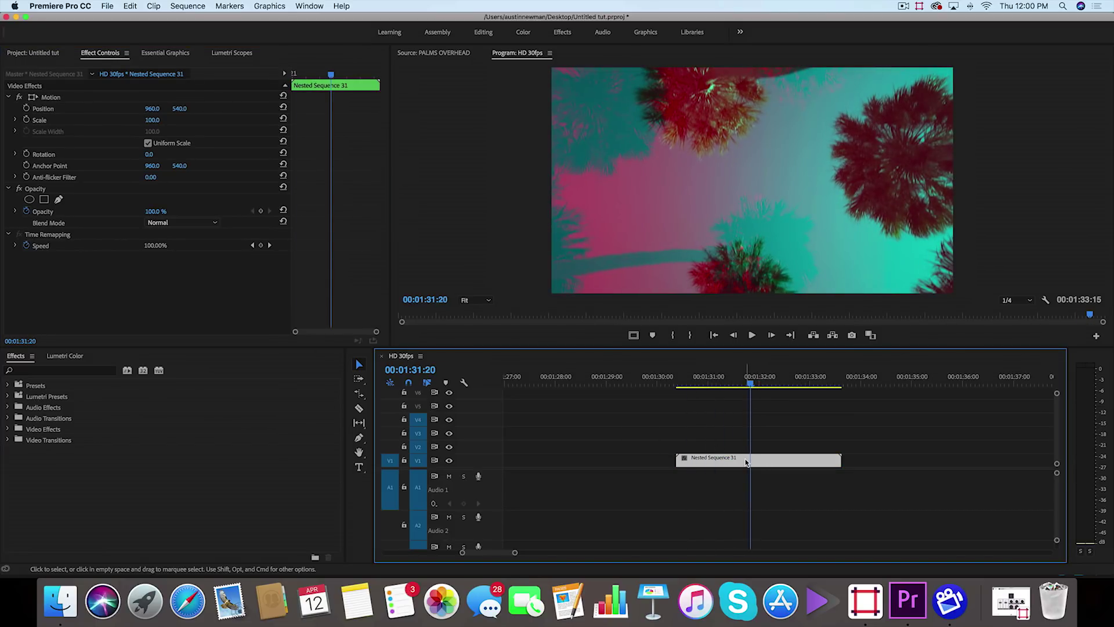
key(shift+5)
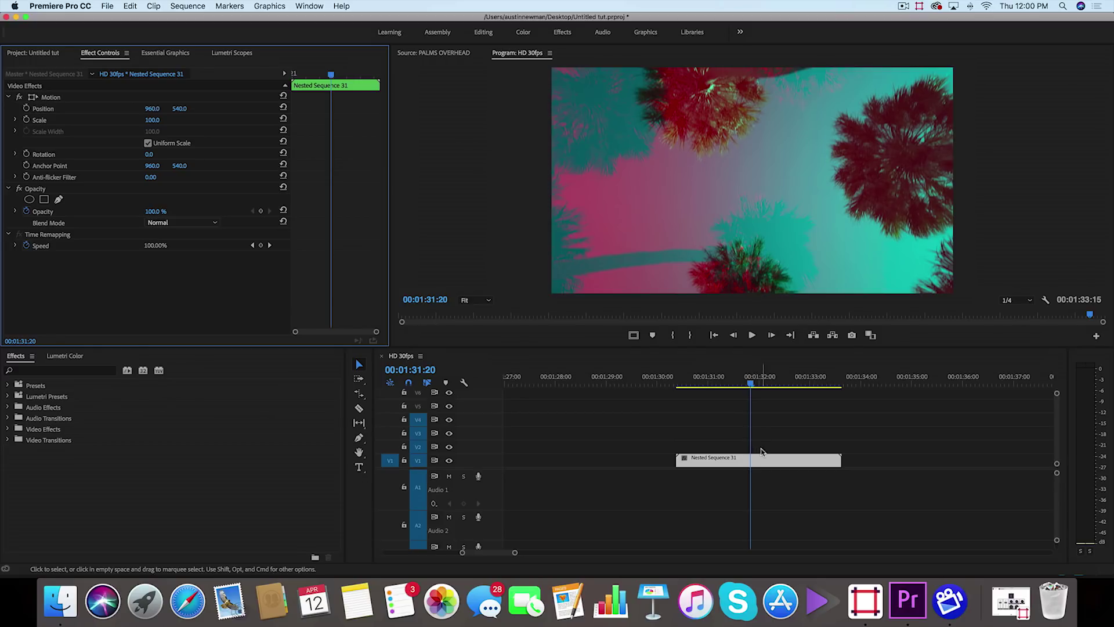
click(772, 463)
key(alt+Up)
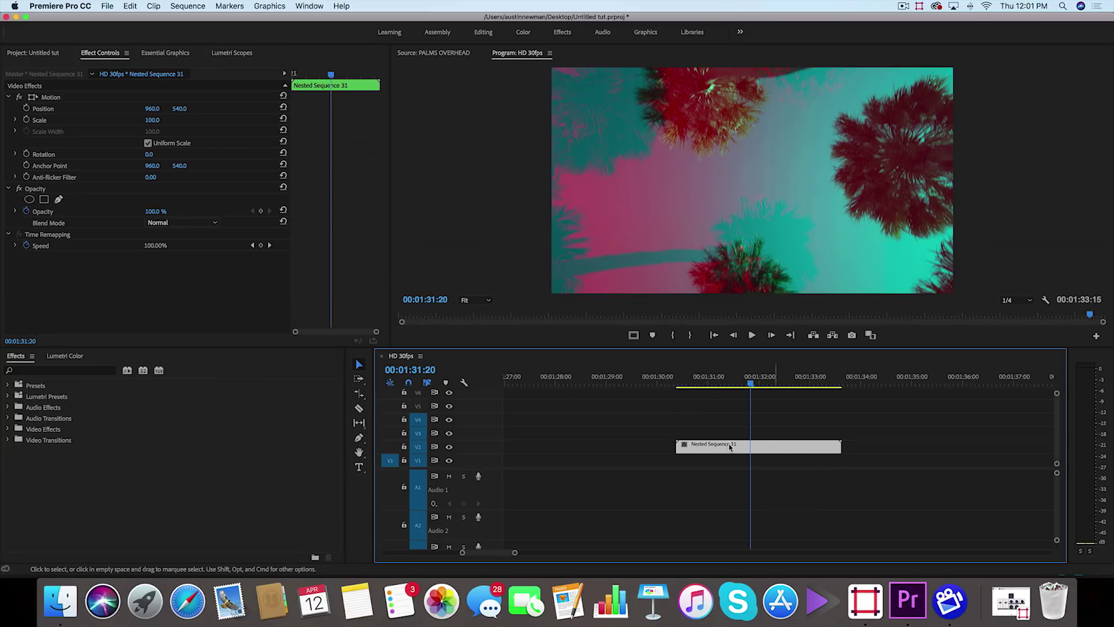
Step: Add the Color Matte to V1 beneath Nested Sequence 31 and trim it to the same length
click(37, 54)
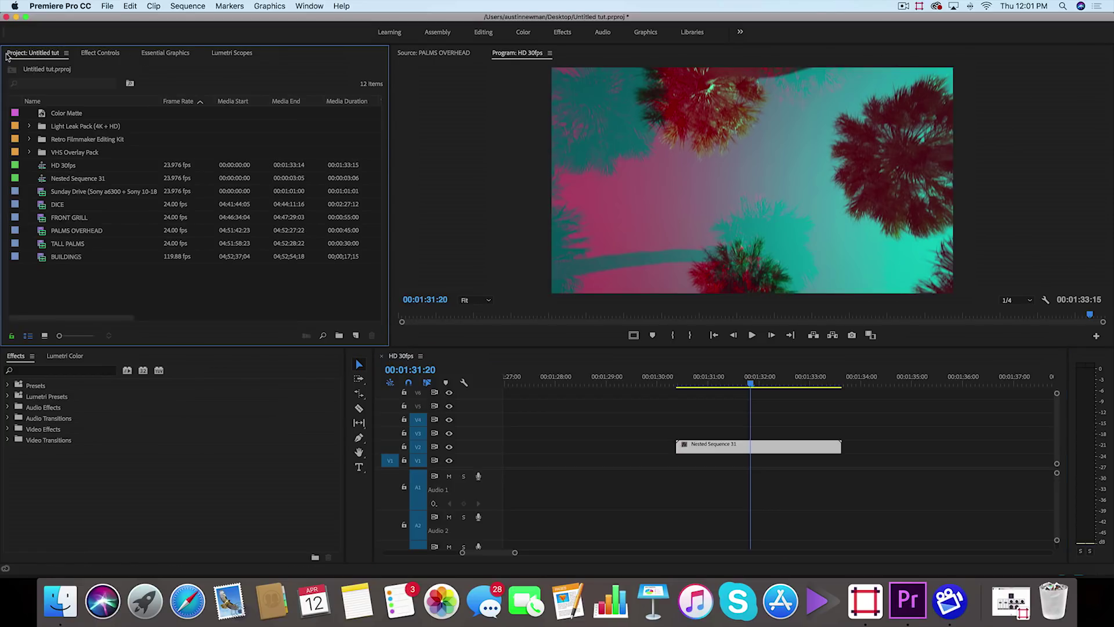
double_click(38, 114)
click(676, 137)
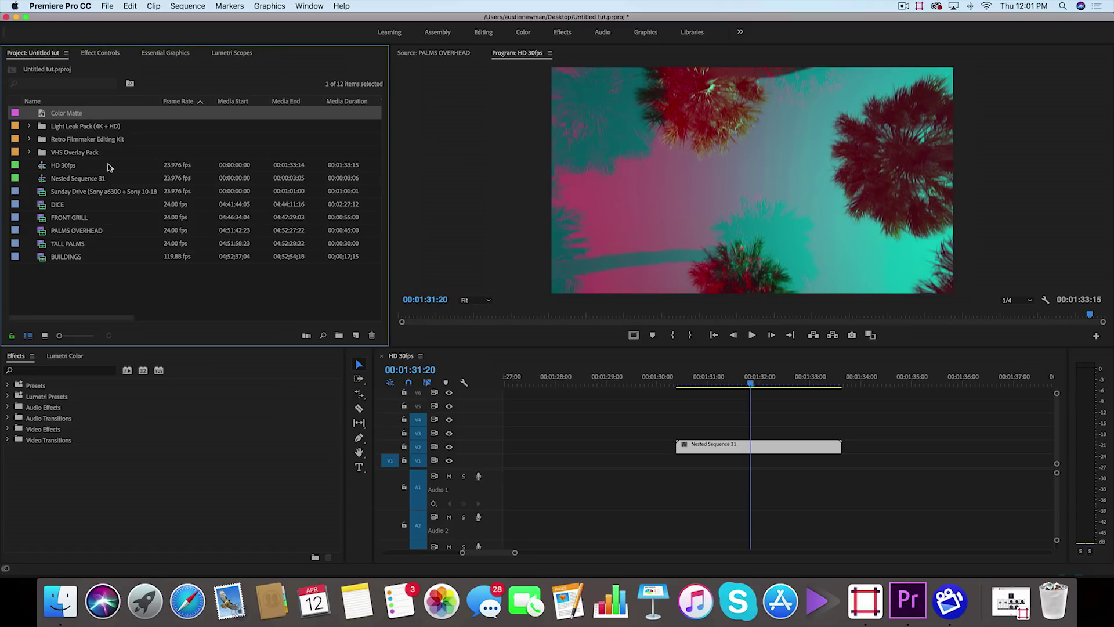
drag(739, 407, 681, 466)
drag(927, 460, 846, 461)
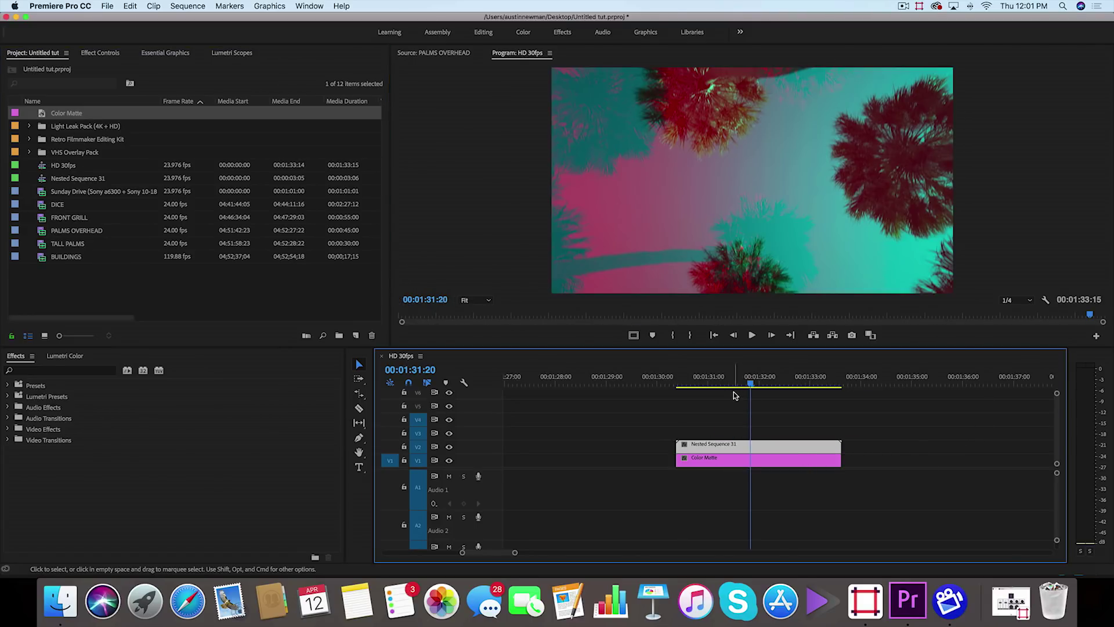
Step: At 00:01:30:20, add a rectangular opacity mask to Nested Sequence 31 and stretch its corners into a horizontal band wider than the frame
drag(690, 384, 698, 383)
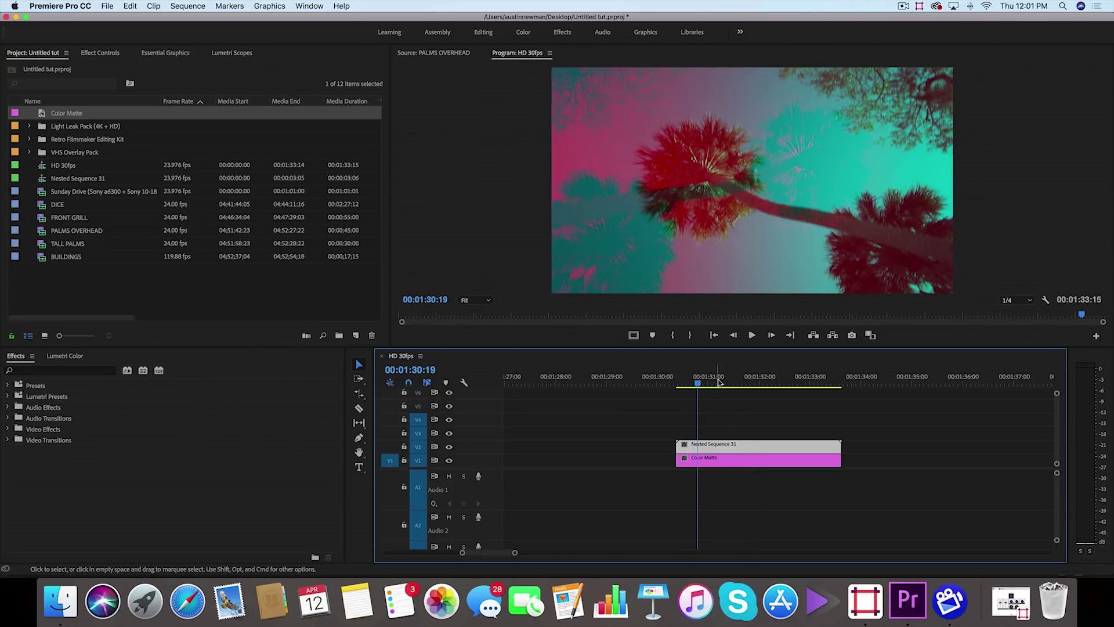
click(699, 381)
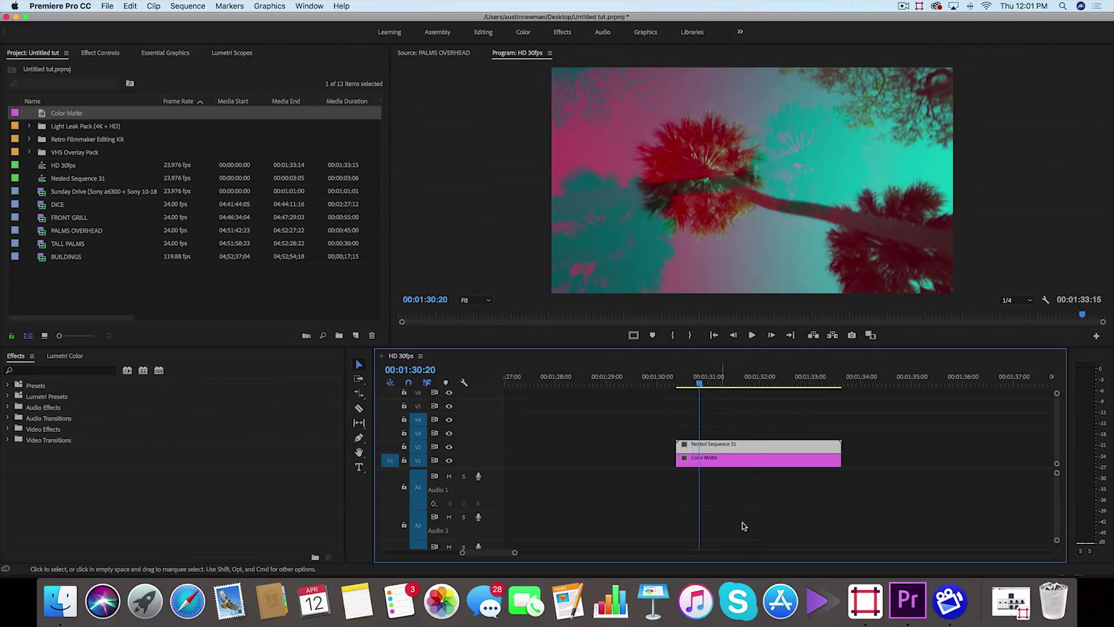
click(103, 53)
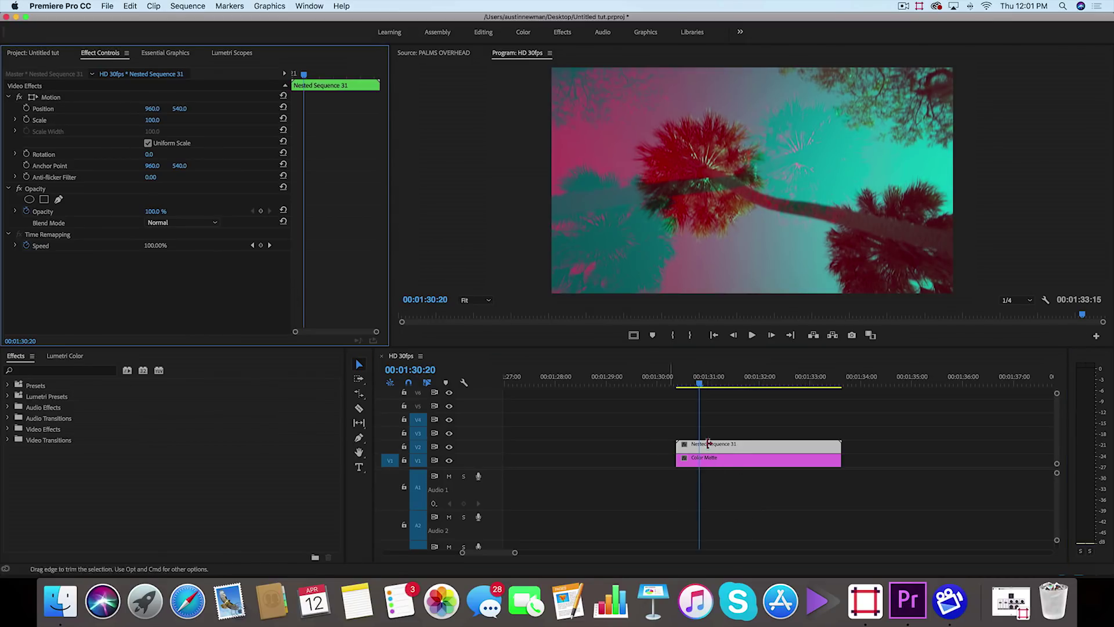
click(44, 200)
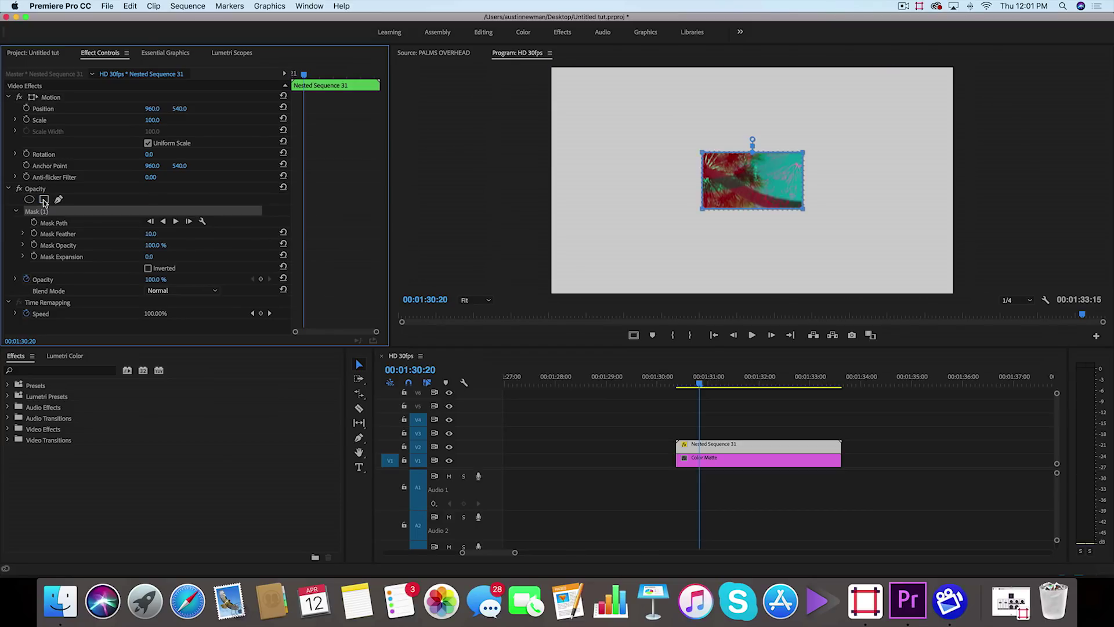
click(703, 212)
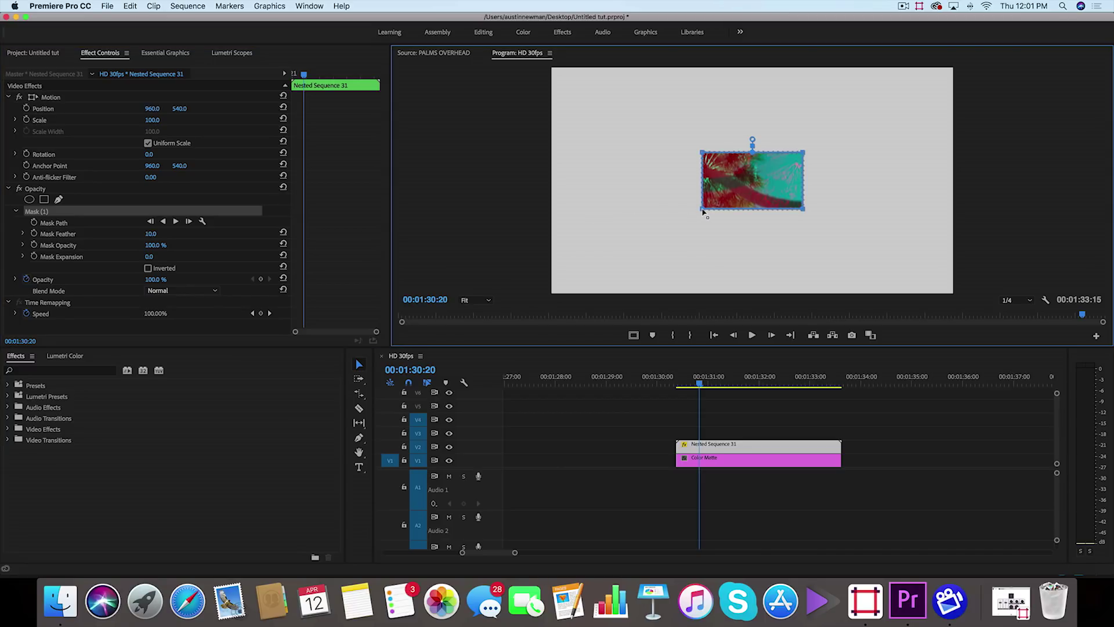
drag(703, 213, 517, 209)
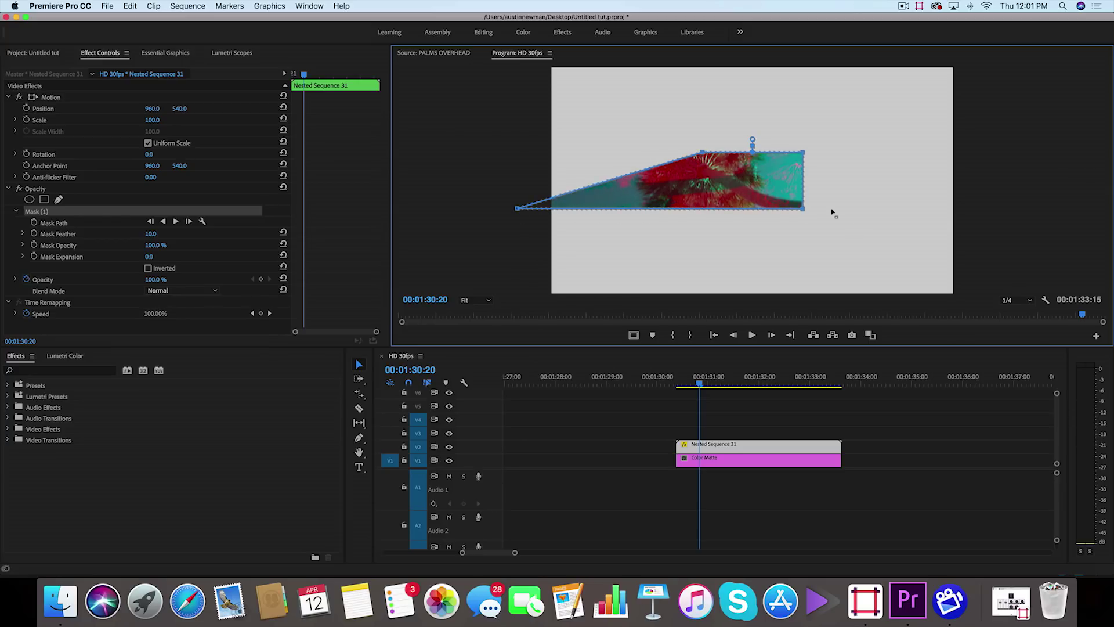
drag(803, 209, 982, 209)
drag(804, 153, 980, 156)
drag(702, 153, 518, 154)
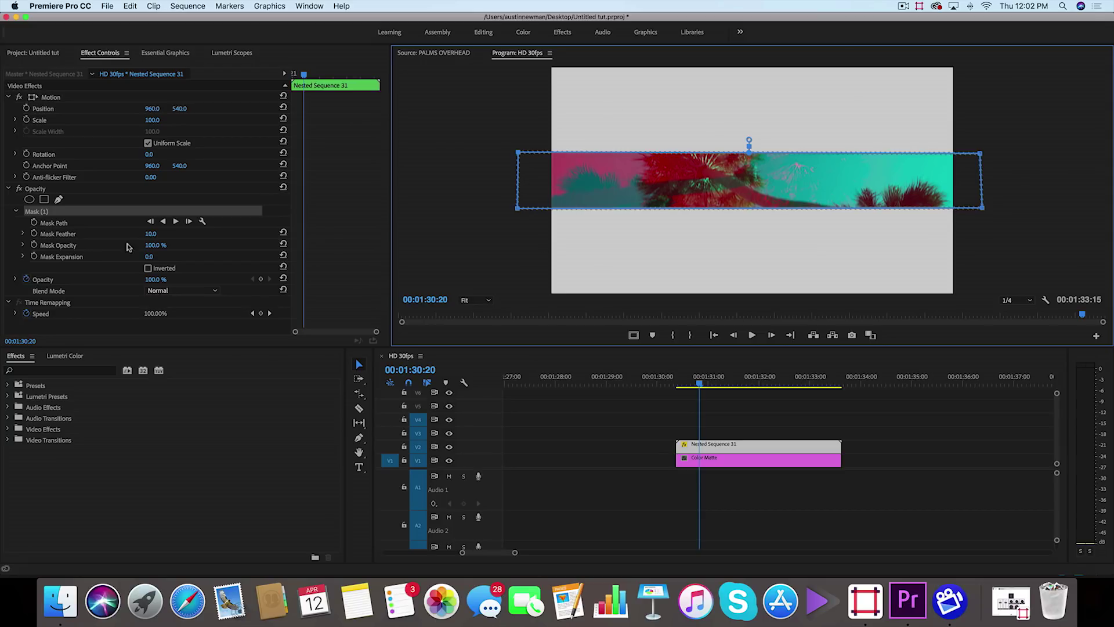
Step: Set the band mask's feather to 0 and turn on the safe margins in the Program Monitor
drag(149, 233, 161, 235)
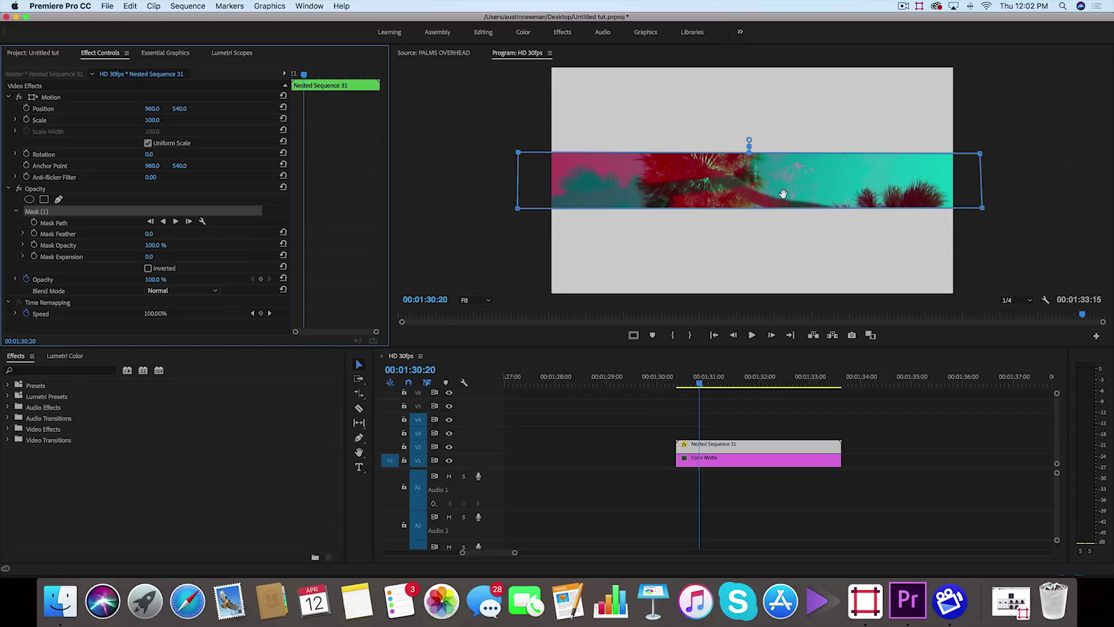
click(634, 336)
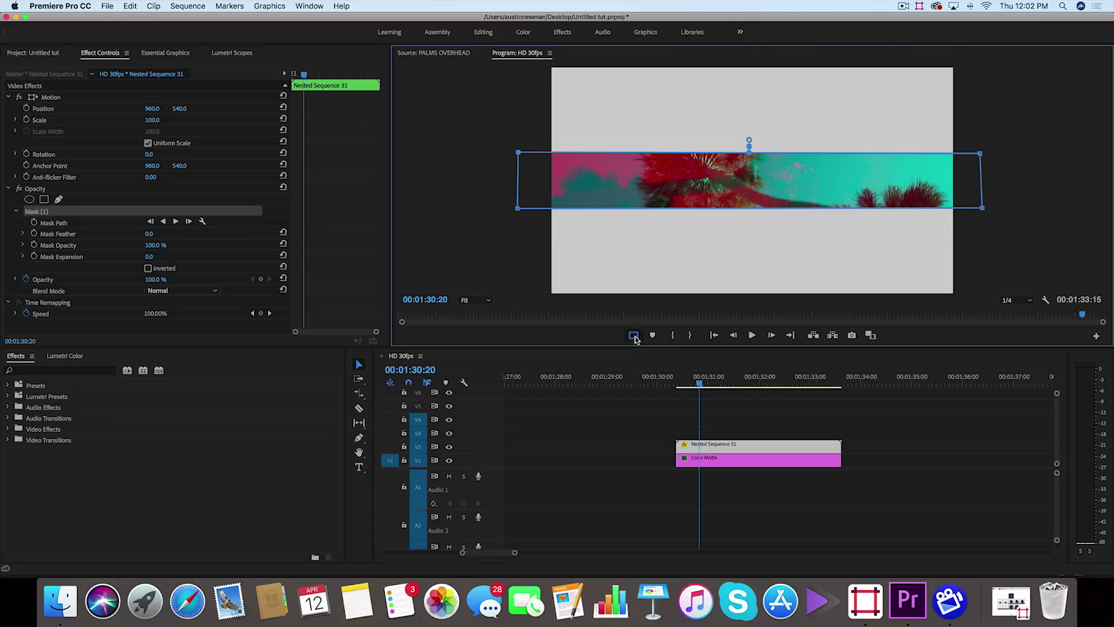
Step: Move the masked band to the top of the frame and split Nested Sequence 31 at 00:01:30:20
drag(818, 175, 811, 109)
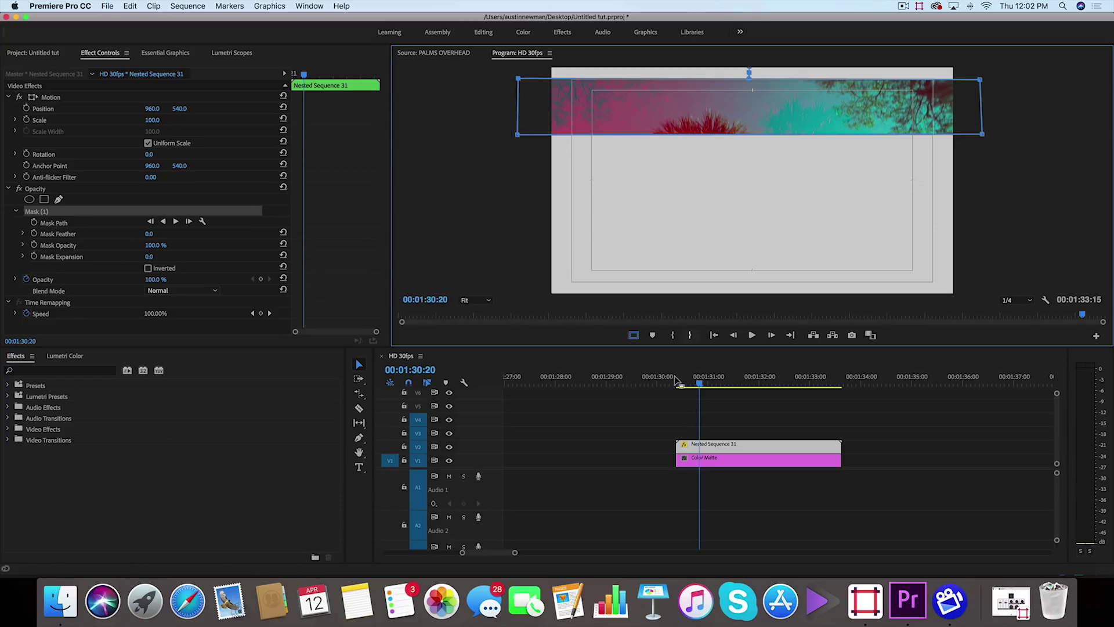
key(c)
click(700, 447)
key(v)
click(729, 446)
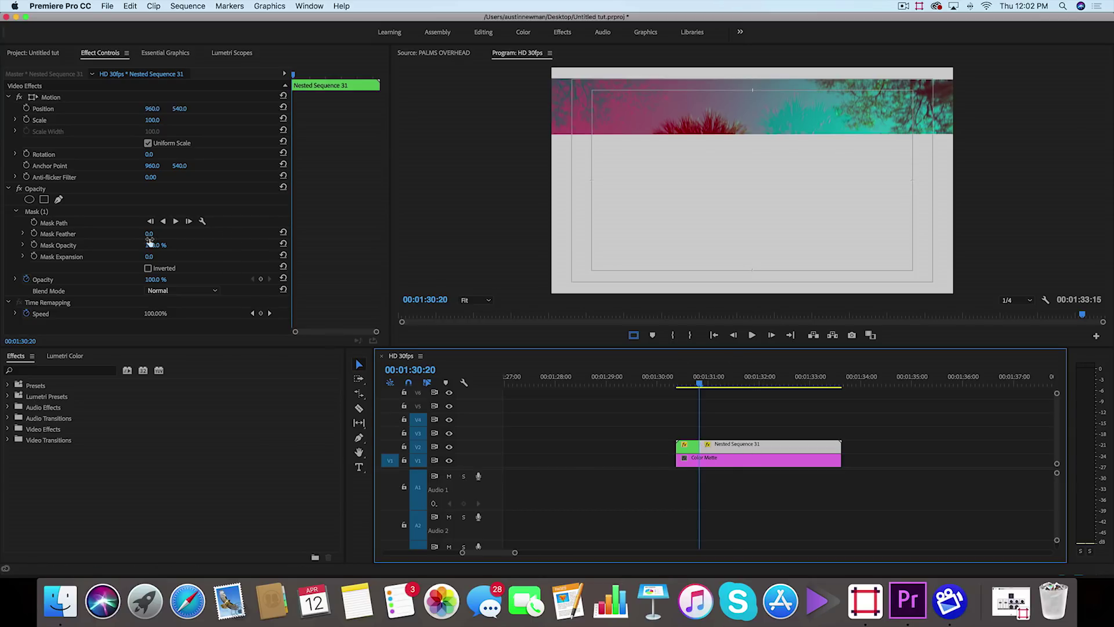
Step: Add a second rectangular opacity mask to the clip section after the cut and stretch its corners into a full-width band across the frame's middle
click(44, 200)
click(703, 209)
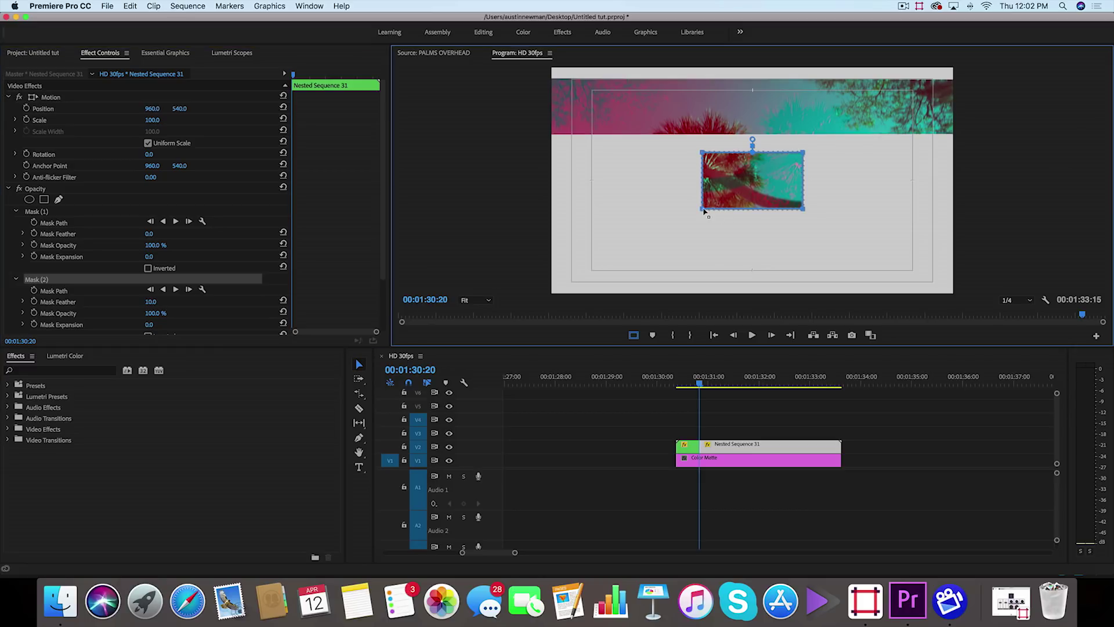
drag(703, 209, 508, 208)
drag(803, 209, 984, 208)
drag(803, 152, 970, 153)
drag(703, 152, 522, 154)
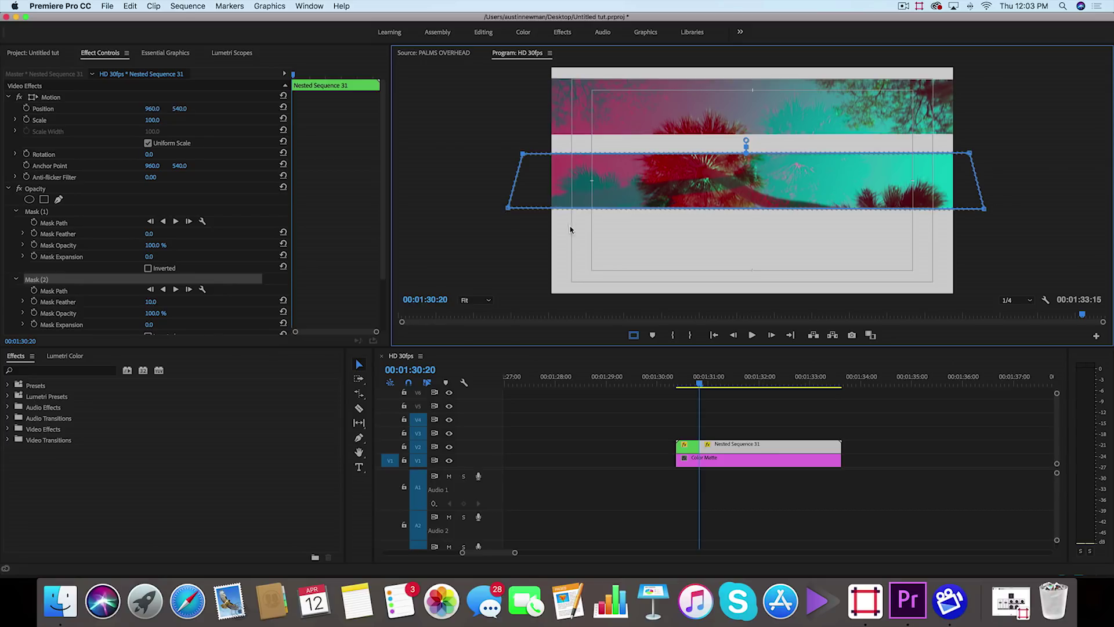
Step: Set the feather of the middle band's mask, Mask (2), to 0
click(69, 309)
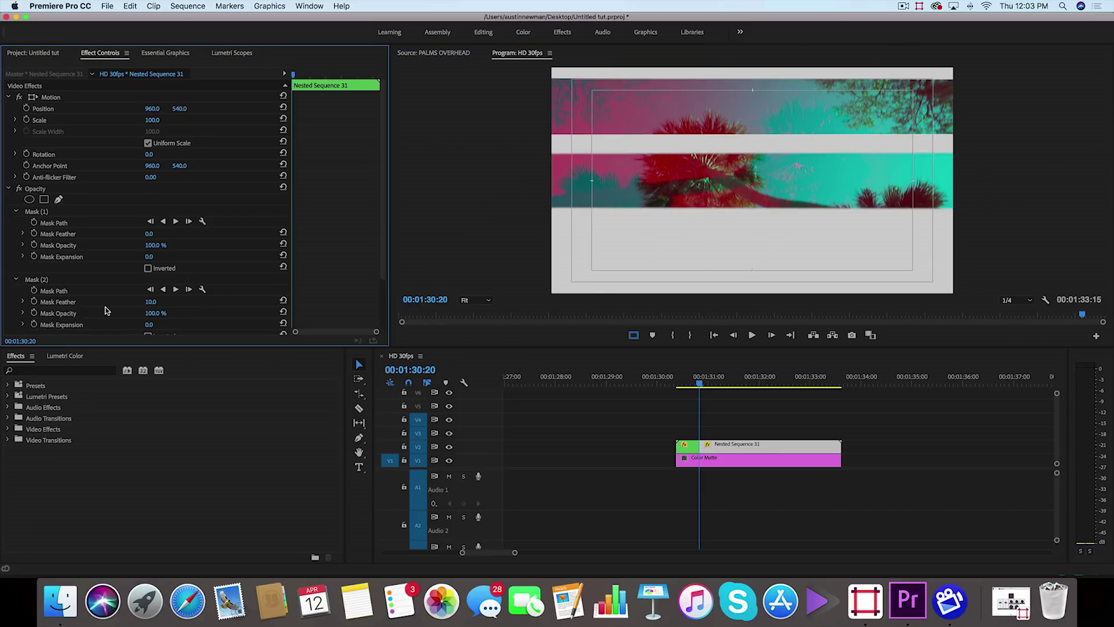
scroll(107, 311, down, 1)
drag(151, 292, 140, 292)
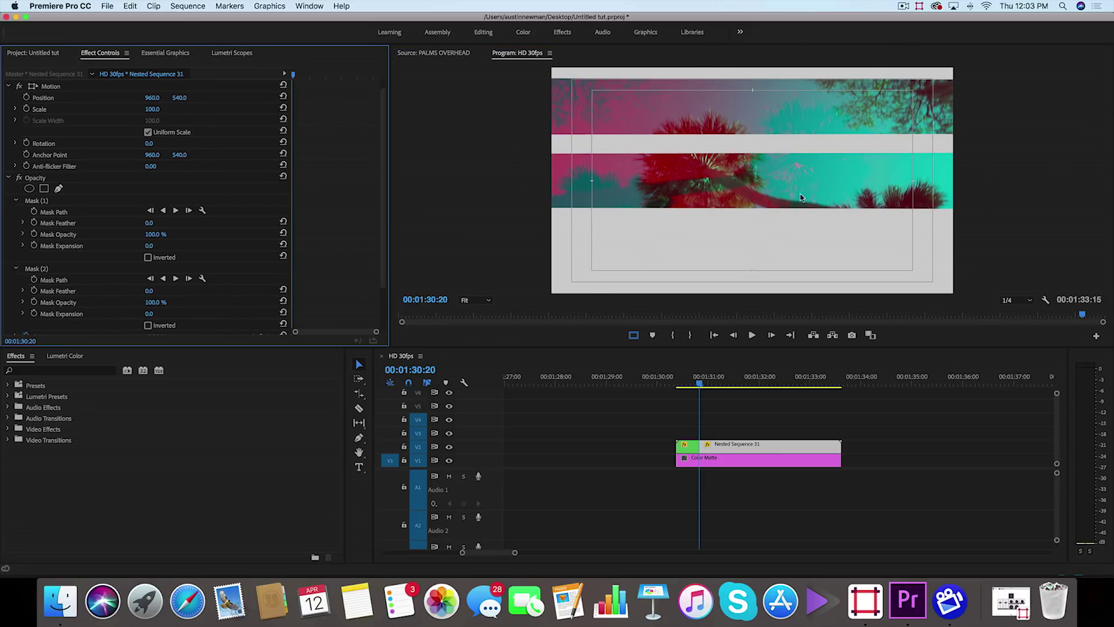
Step: Split Nested Sequence 31 again at 00:01:31:07 and select the section after the cut
drag(701, 383, 724, 384)
key(c)
click(724, 450)
key(v)
click(751, 450)
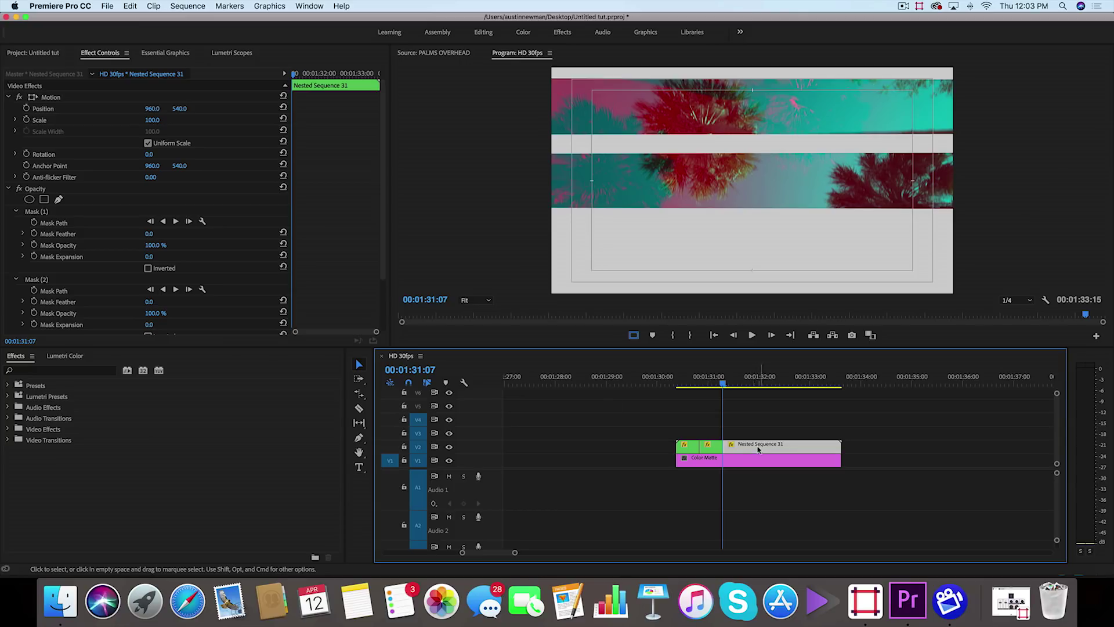
Step: Add a third rectangular mask to the last section, shape it into a full-width band along the frame's bottom, and set its feather to 0
click(44, 199)
drag(770, 185, 903, 257)
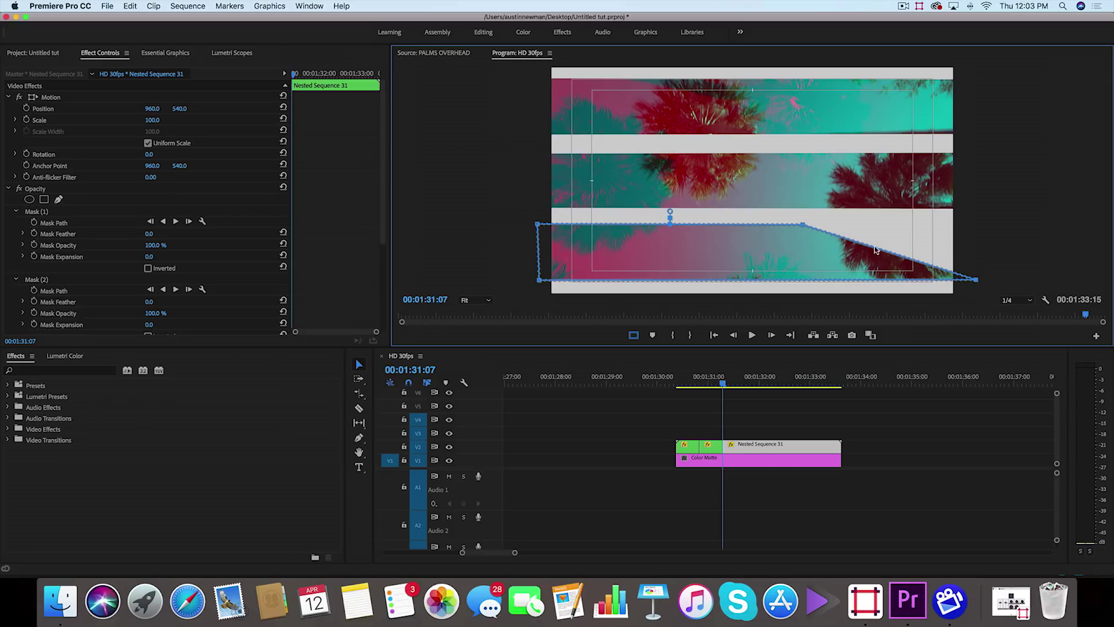
drag(803, 227, 978, 223)
scroll(67, 296, down, 4)
drag(150, 294, 116, 294)
Step: Play back the three-strip palm reveal from 00:01:30:07
click(672, 383)
key(space)
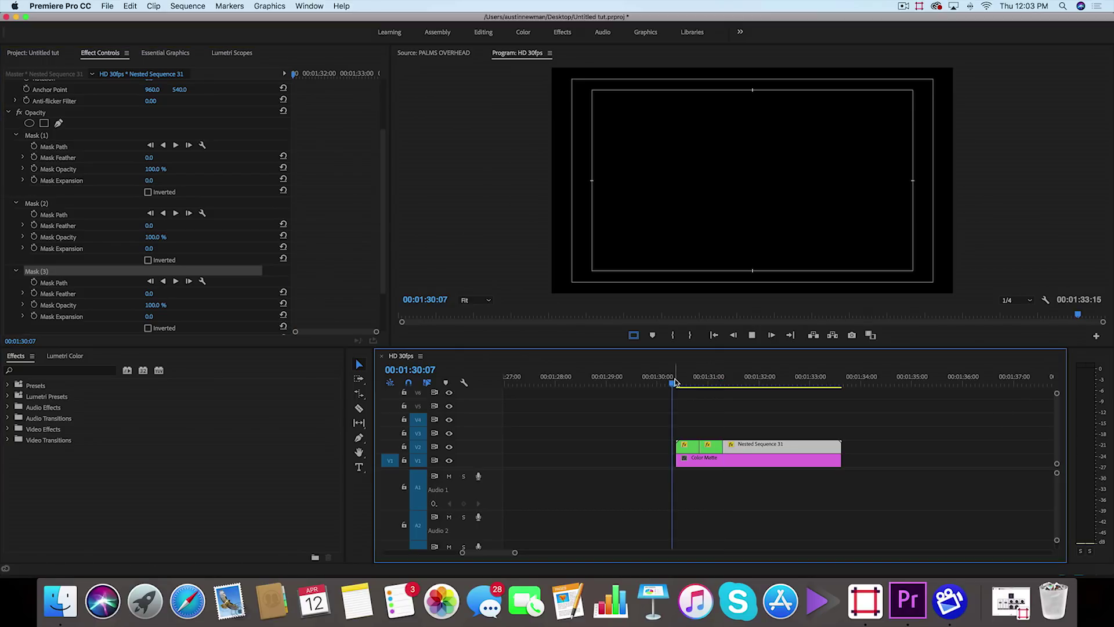
key(space)
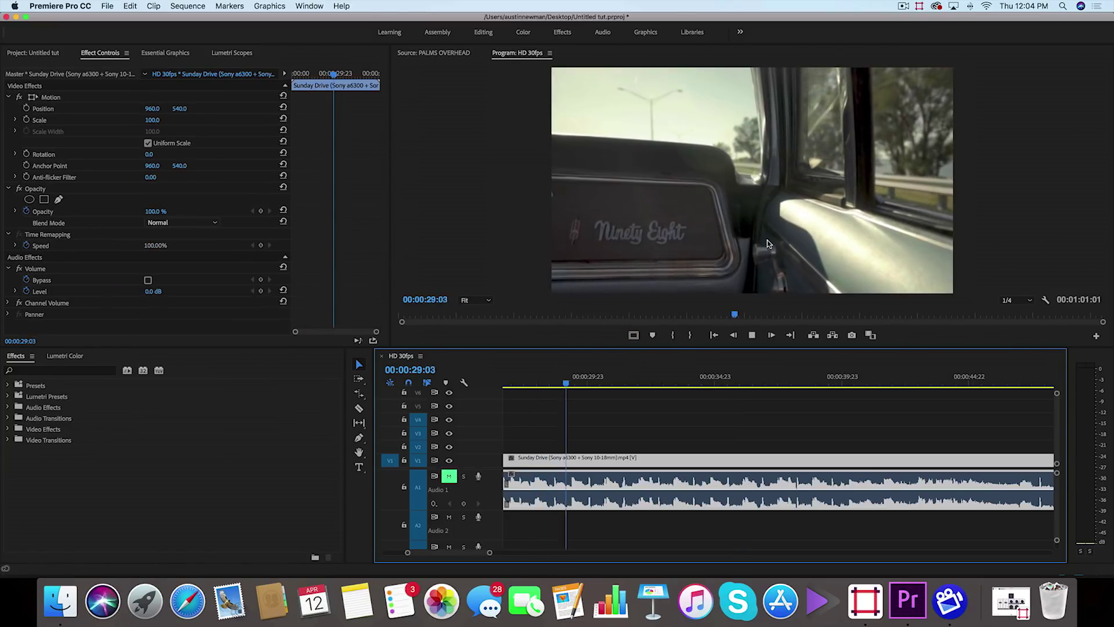
Step: Play the finished Sunday Drive video through the building transition around 00:00:31:10, pausing along the way
key(space)
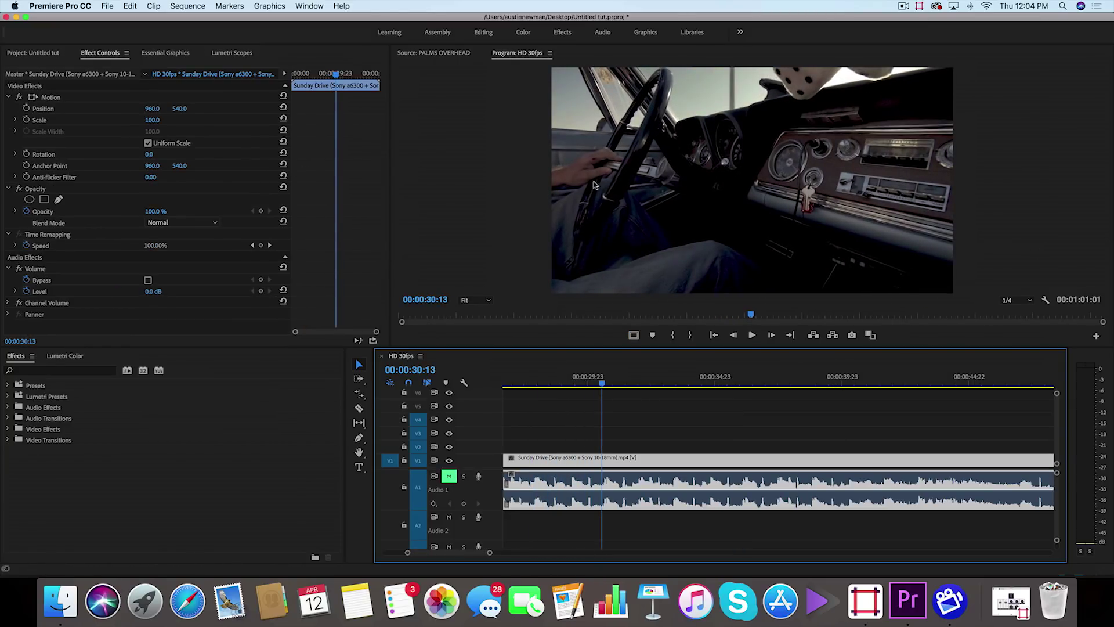
key(space)
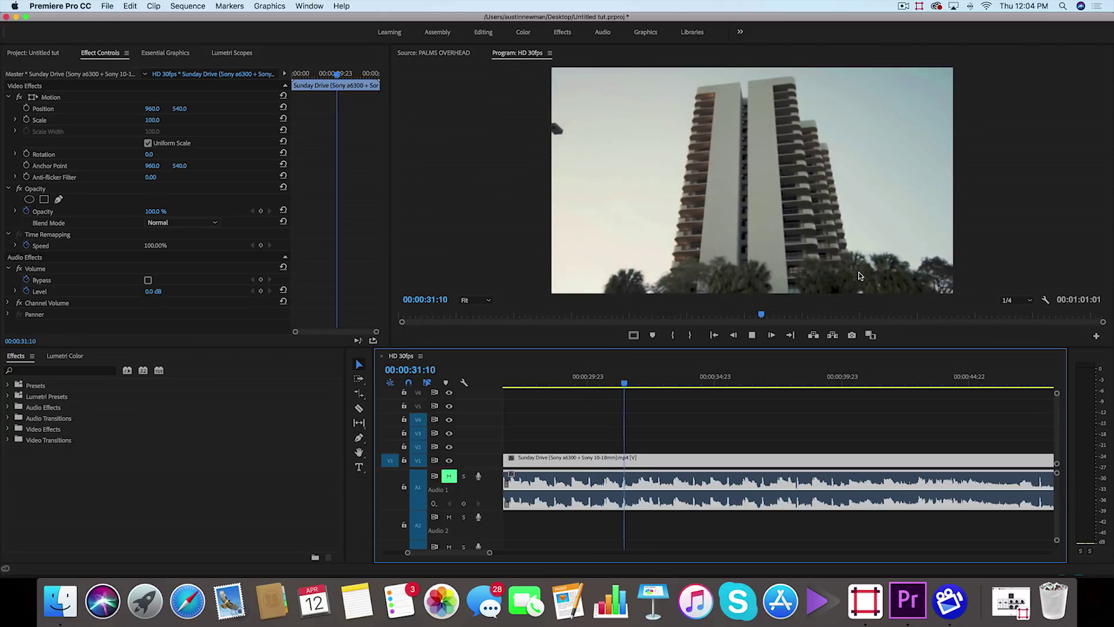
key(space)
Step: At 00:00:37:08, add a rectangular opacity mask to the BUILDINGS clip and stretch its corners into a horizontal band wider than the frame
drag(671, 384, 665, 387)
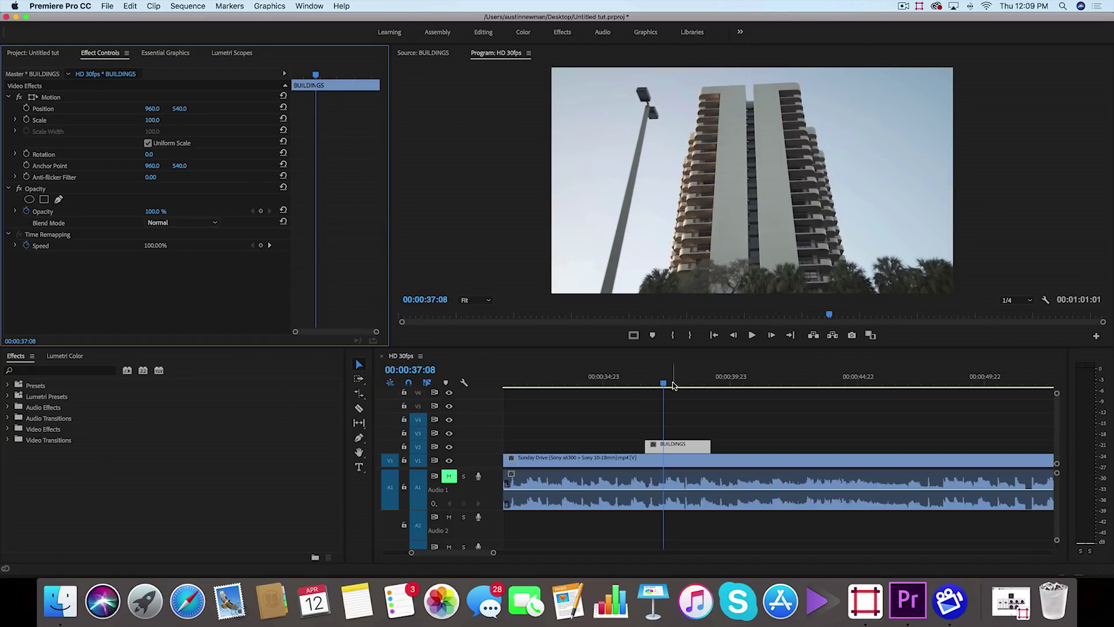
click(44, 200)
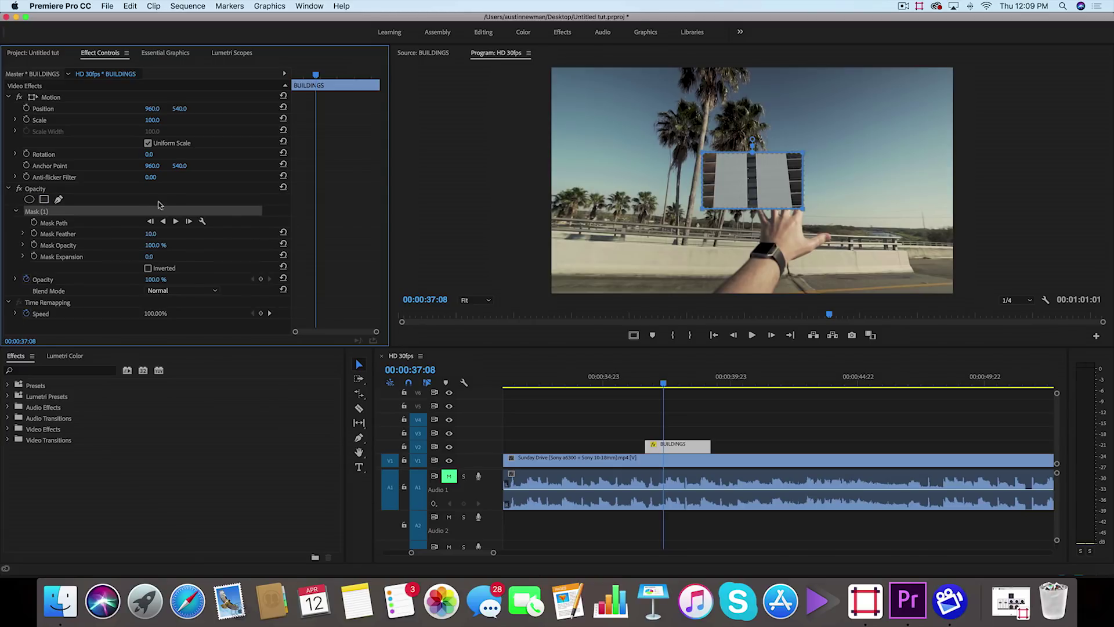
click(703, 210)
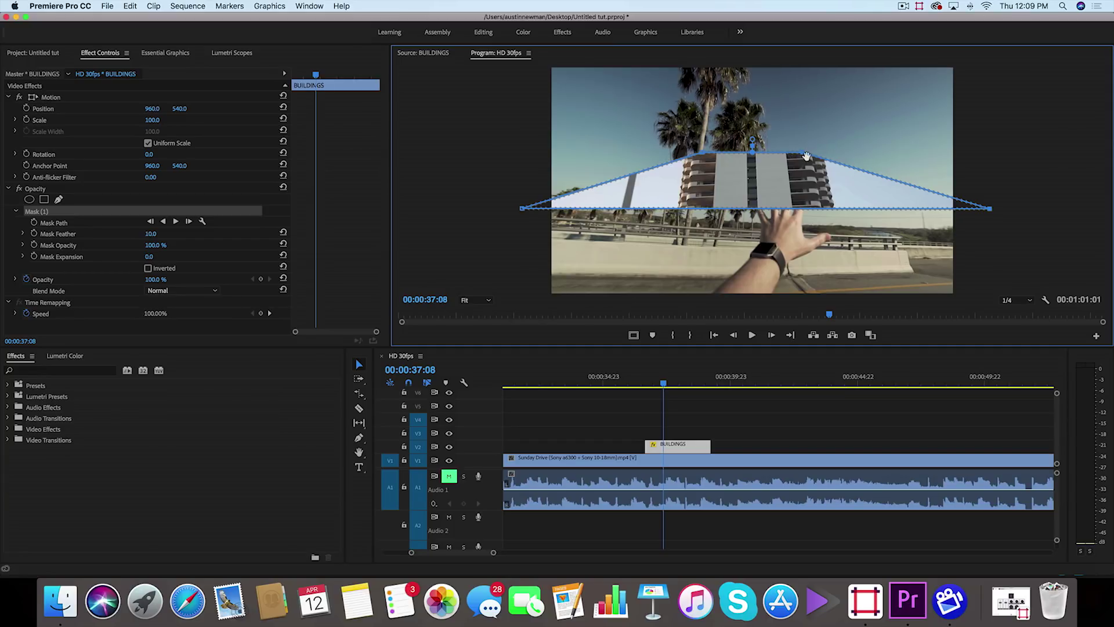
drag(803, 154, 990, 152)
drag(702, 156, 523, 152)
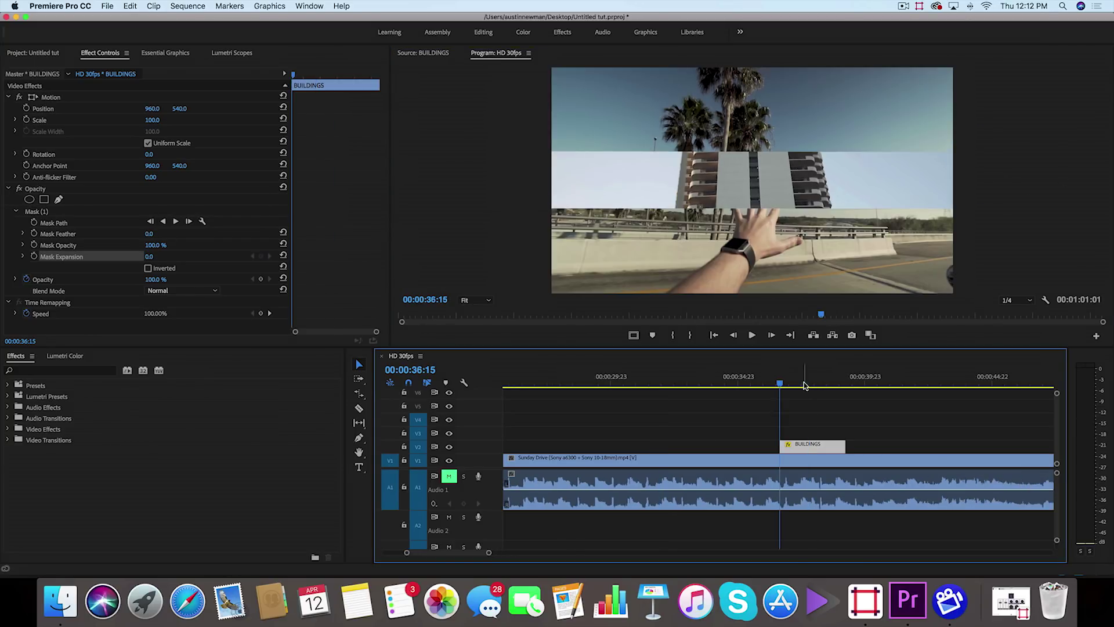
Step: Keyframe the BUILDINGS clip's Mask Expansion from 0 at 00:00:36:15 to 440 at 00:00:37:17
click(34, 257)
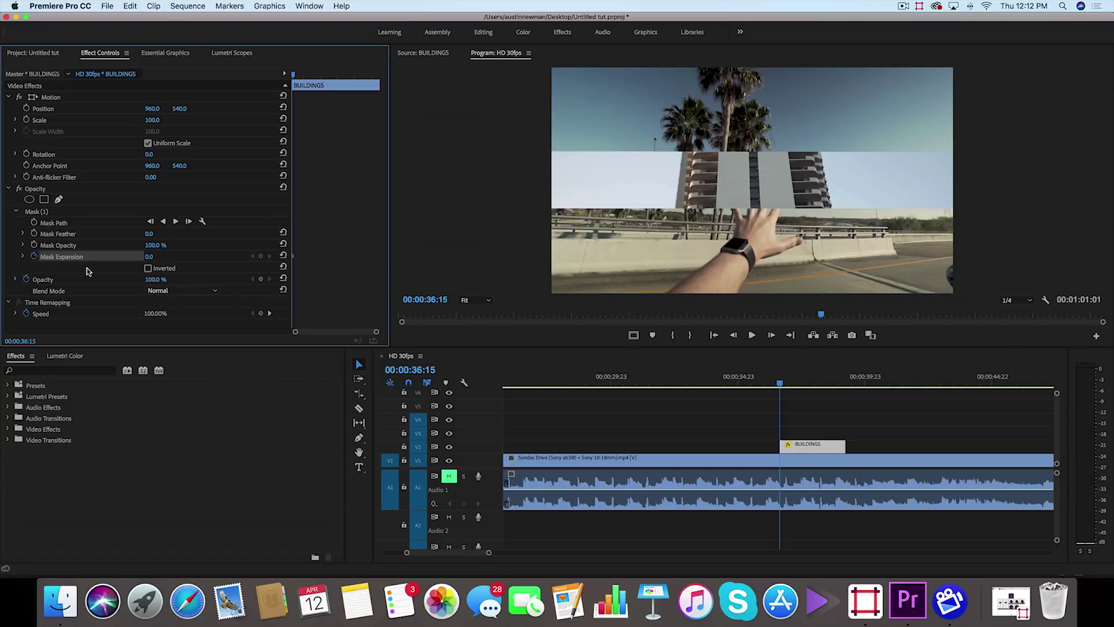
key(space)
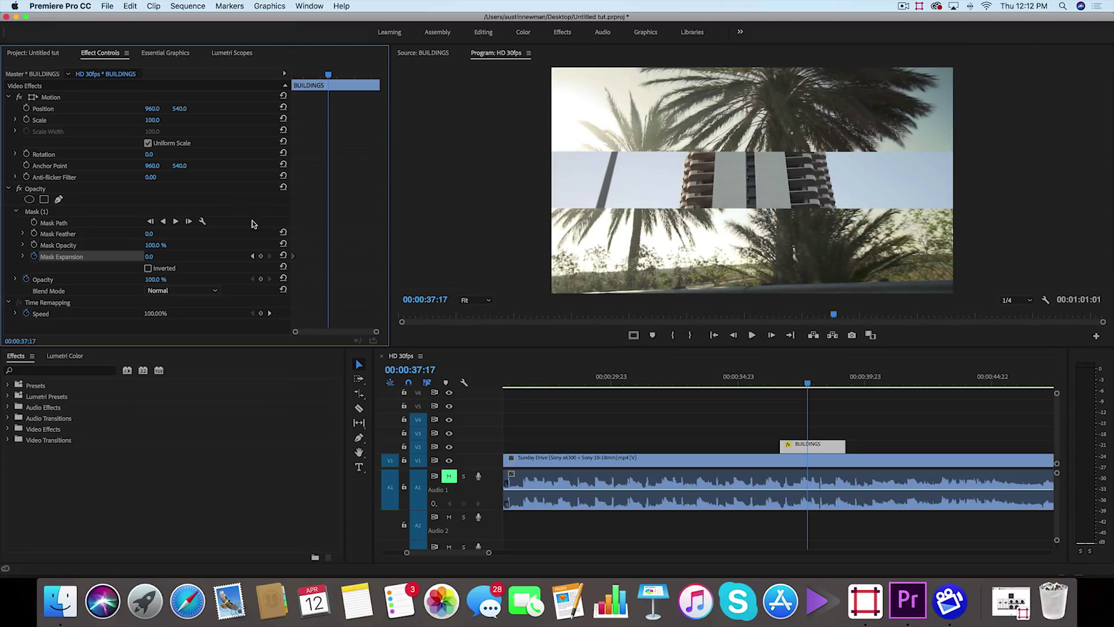
click(261, 256)
drag(149, 256, 404, 256)
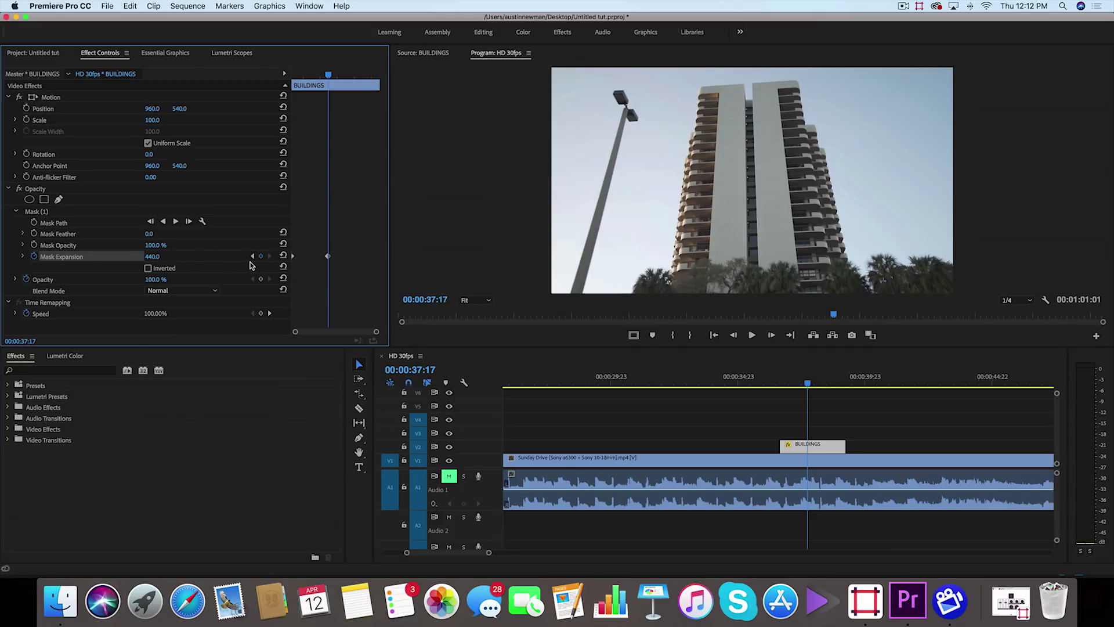
Step: Change the Mask Expansion keyframes to Bezier and shape the velocity curve to start slowly and peak near the end keyframe
right_click(328, 256)
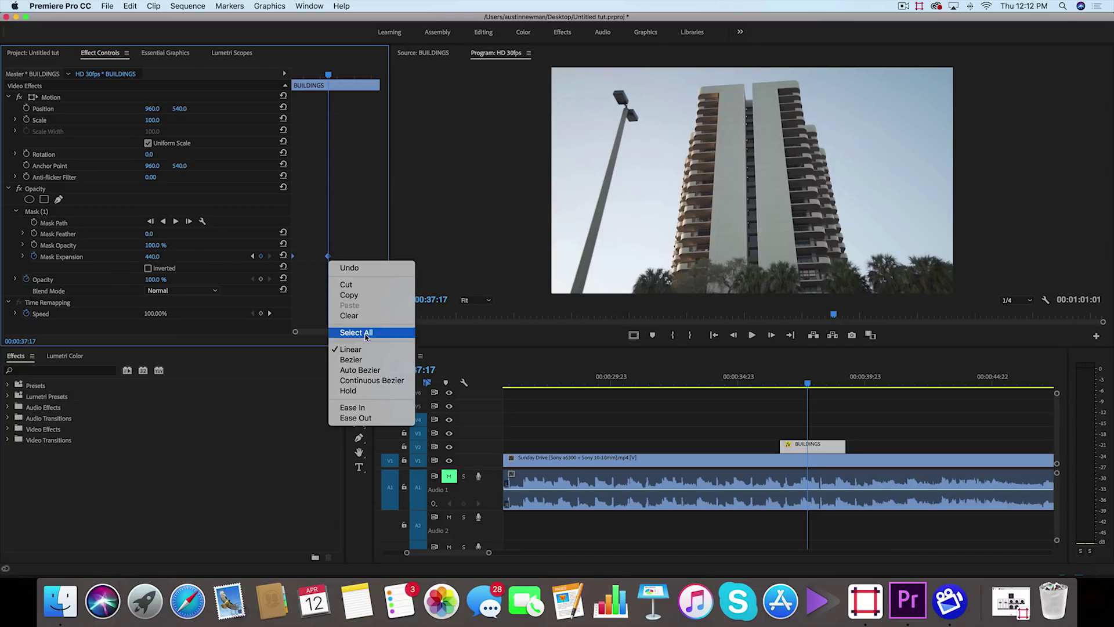
click(365, 361)
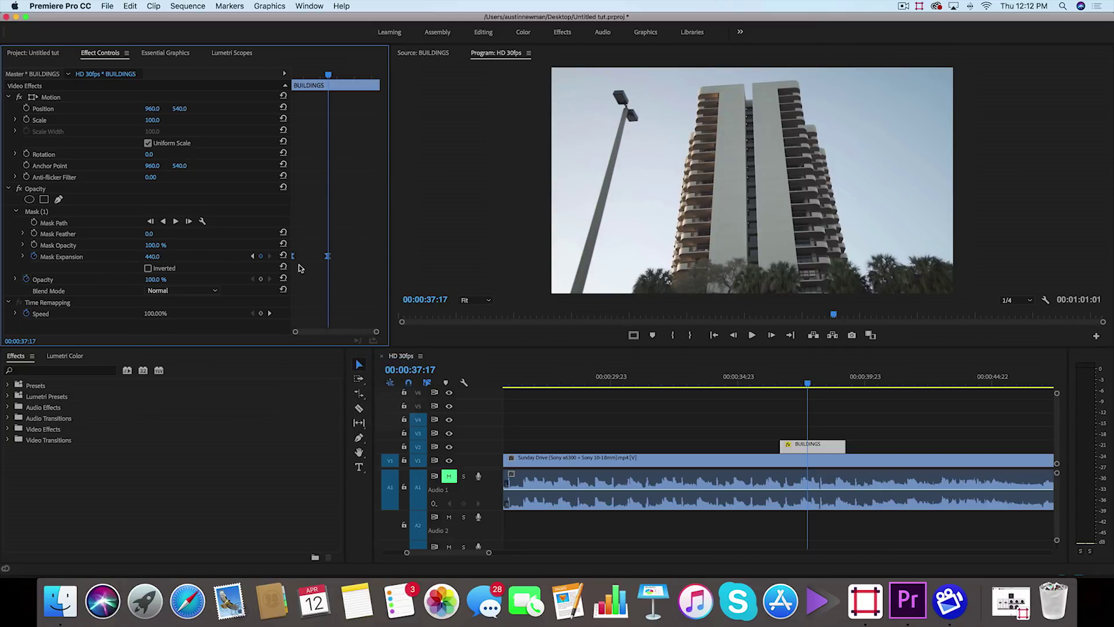
click(23, 257)
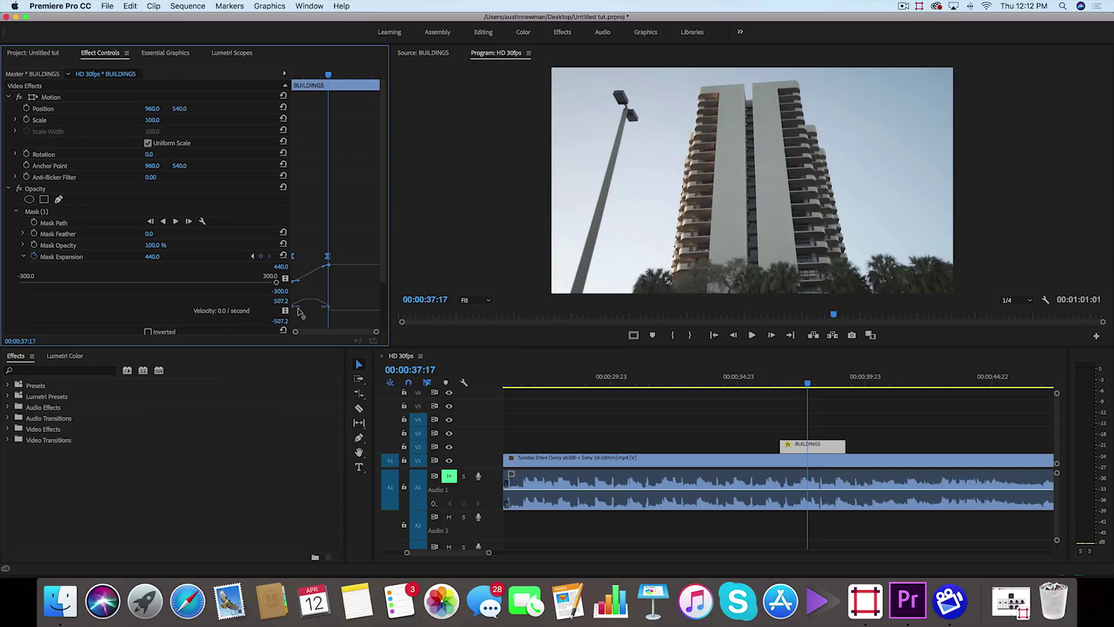
drag(298, 306, 322, 309)
Step: Play back the BUILDINGS mask transition from 00:00:36:14
click(779, 383)
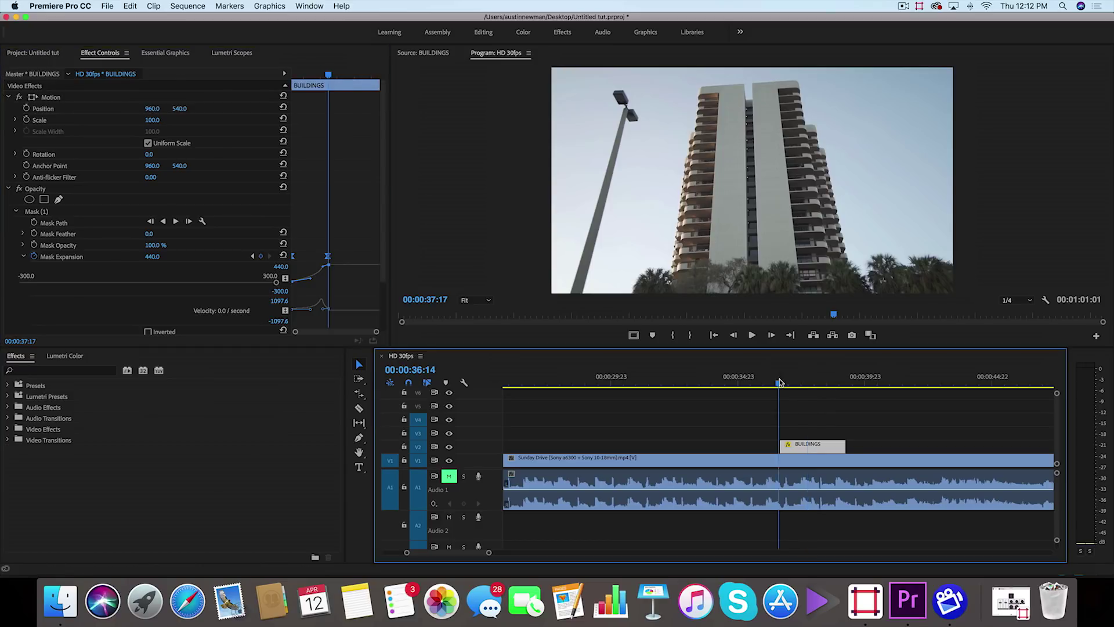
key(space)
click(806, 383)
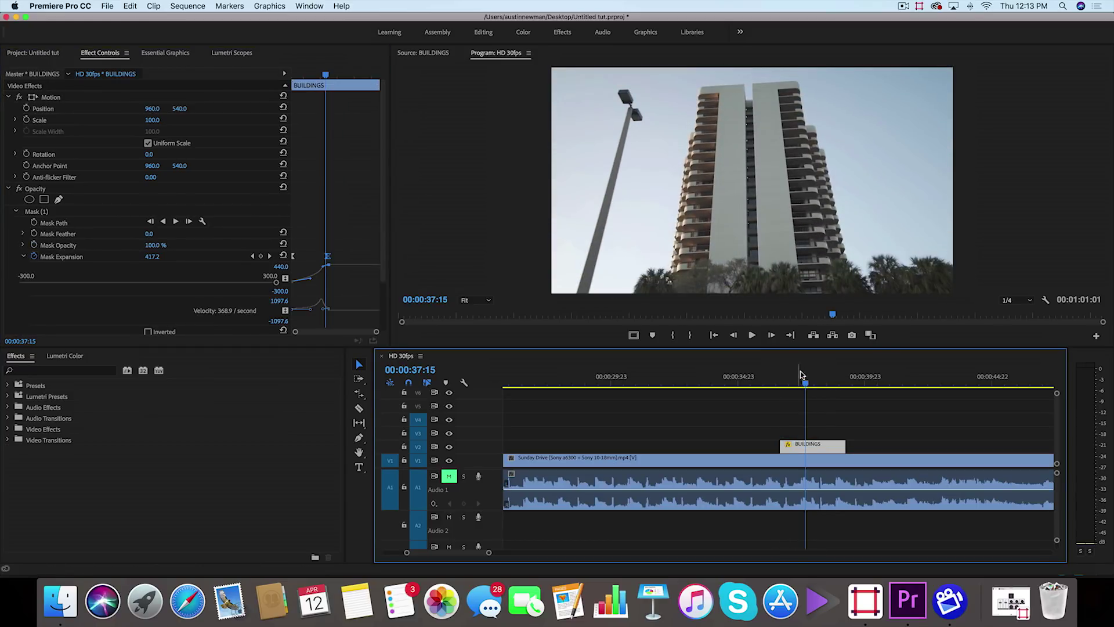
Step: Move the end Mask Expansion keyframe earlier to shorten the BUILDINGS transition, and play it back from the clip's start
drag(328, 257, 308, 258)
click(779, 384)
key(space)
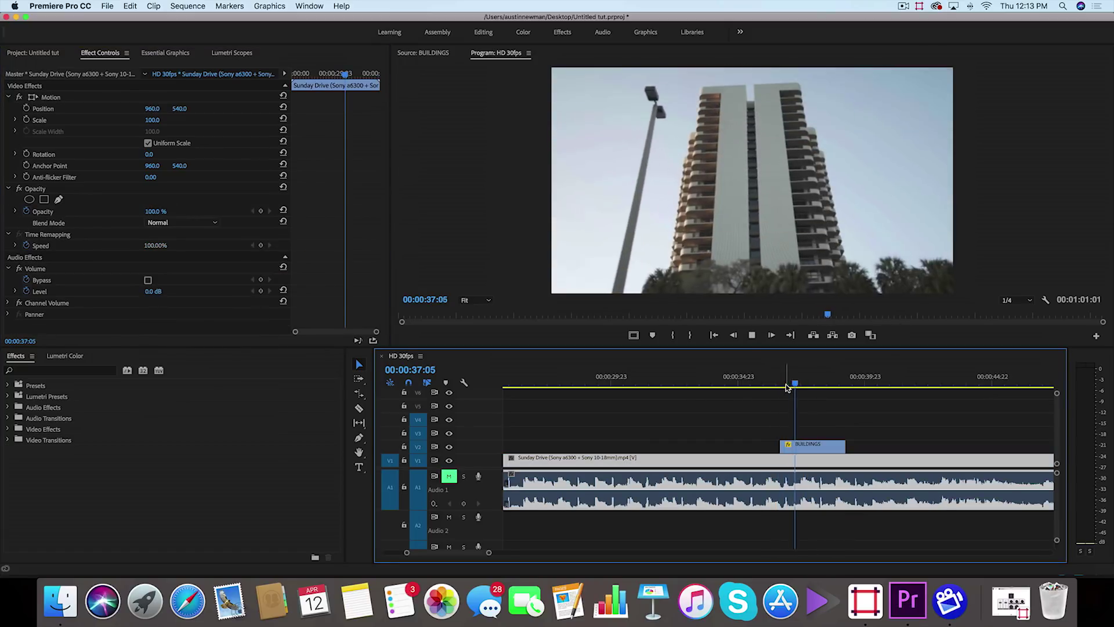
key(space)
Step: Play the finished Sunday Drive video through the white-bordered car shots from about 00:00:41:15, pausing at 00:00:42:19
key(space)
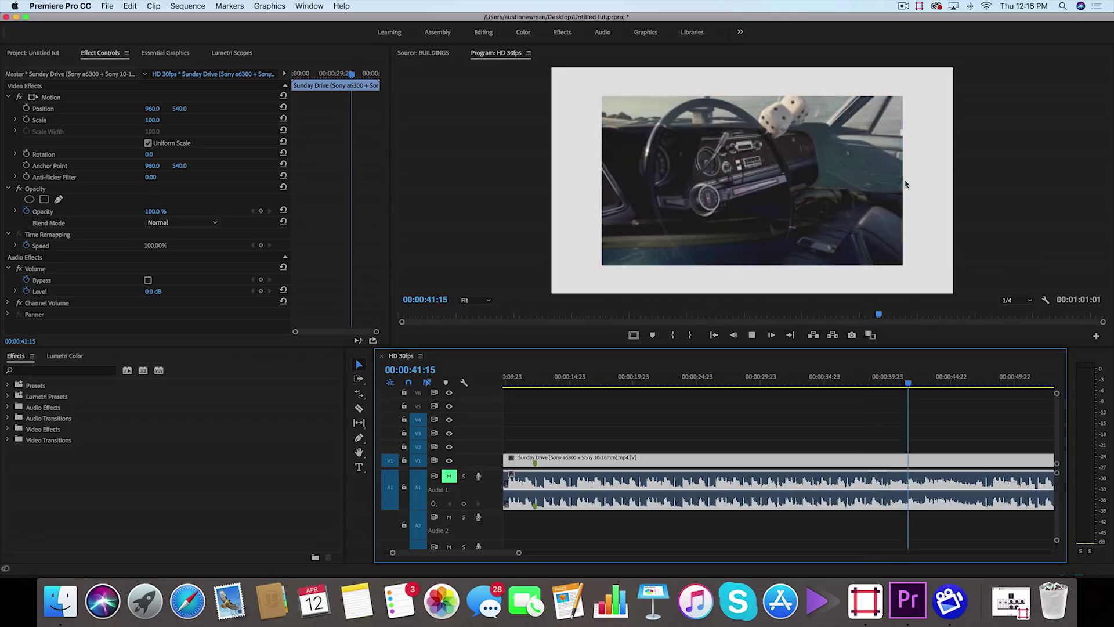
key(space)
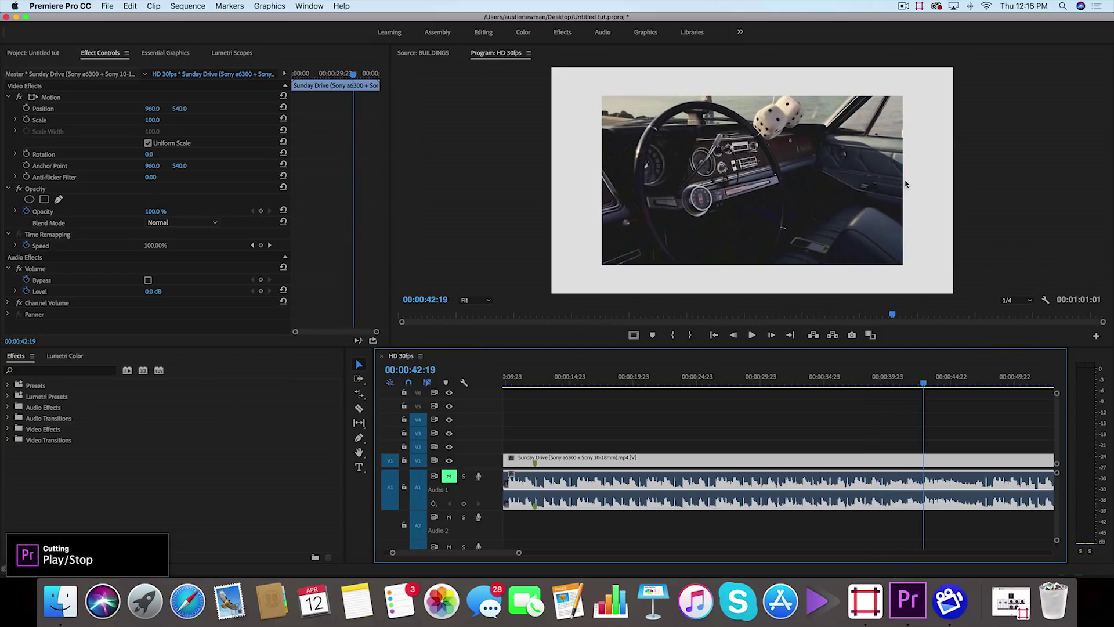
key(space)
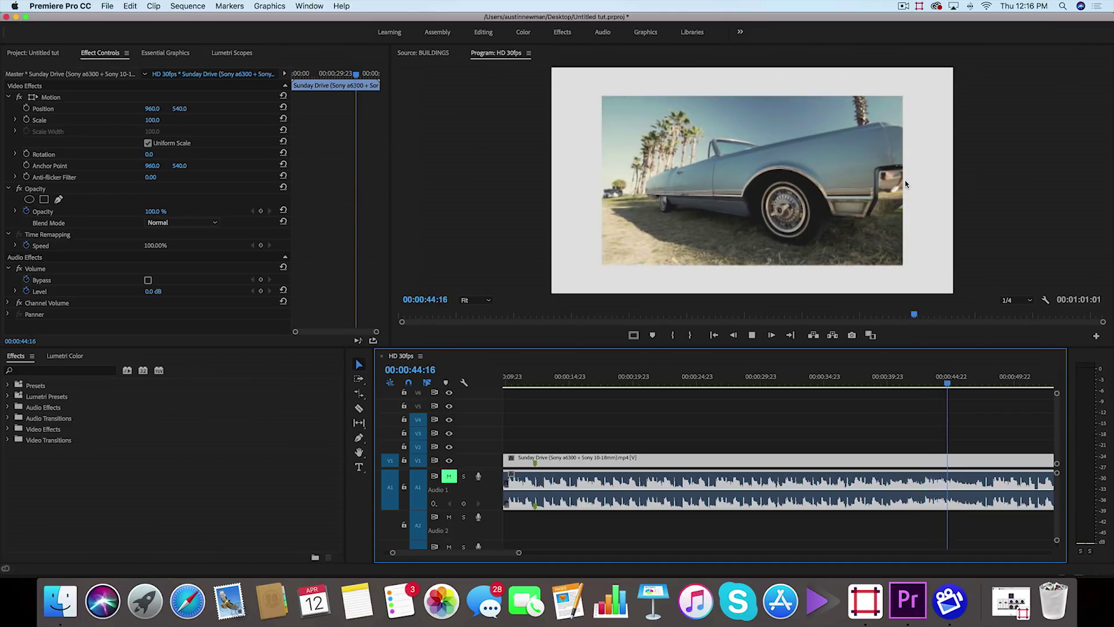